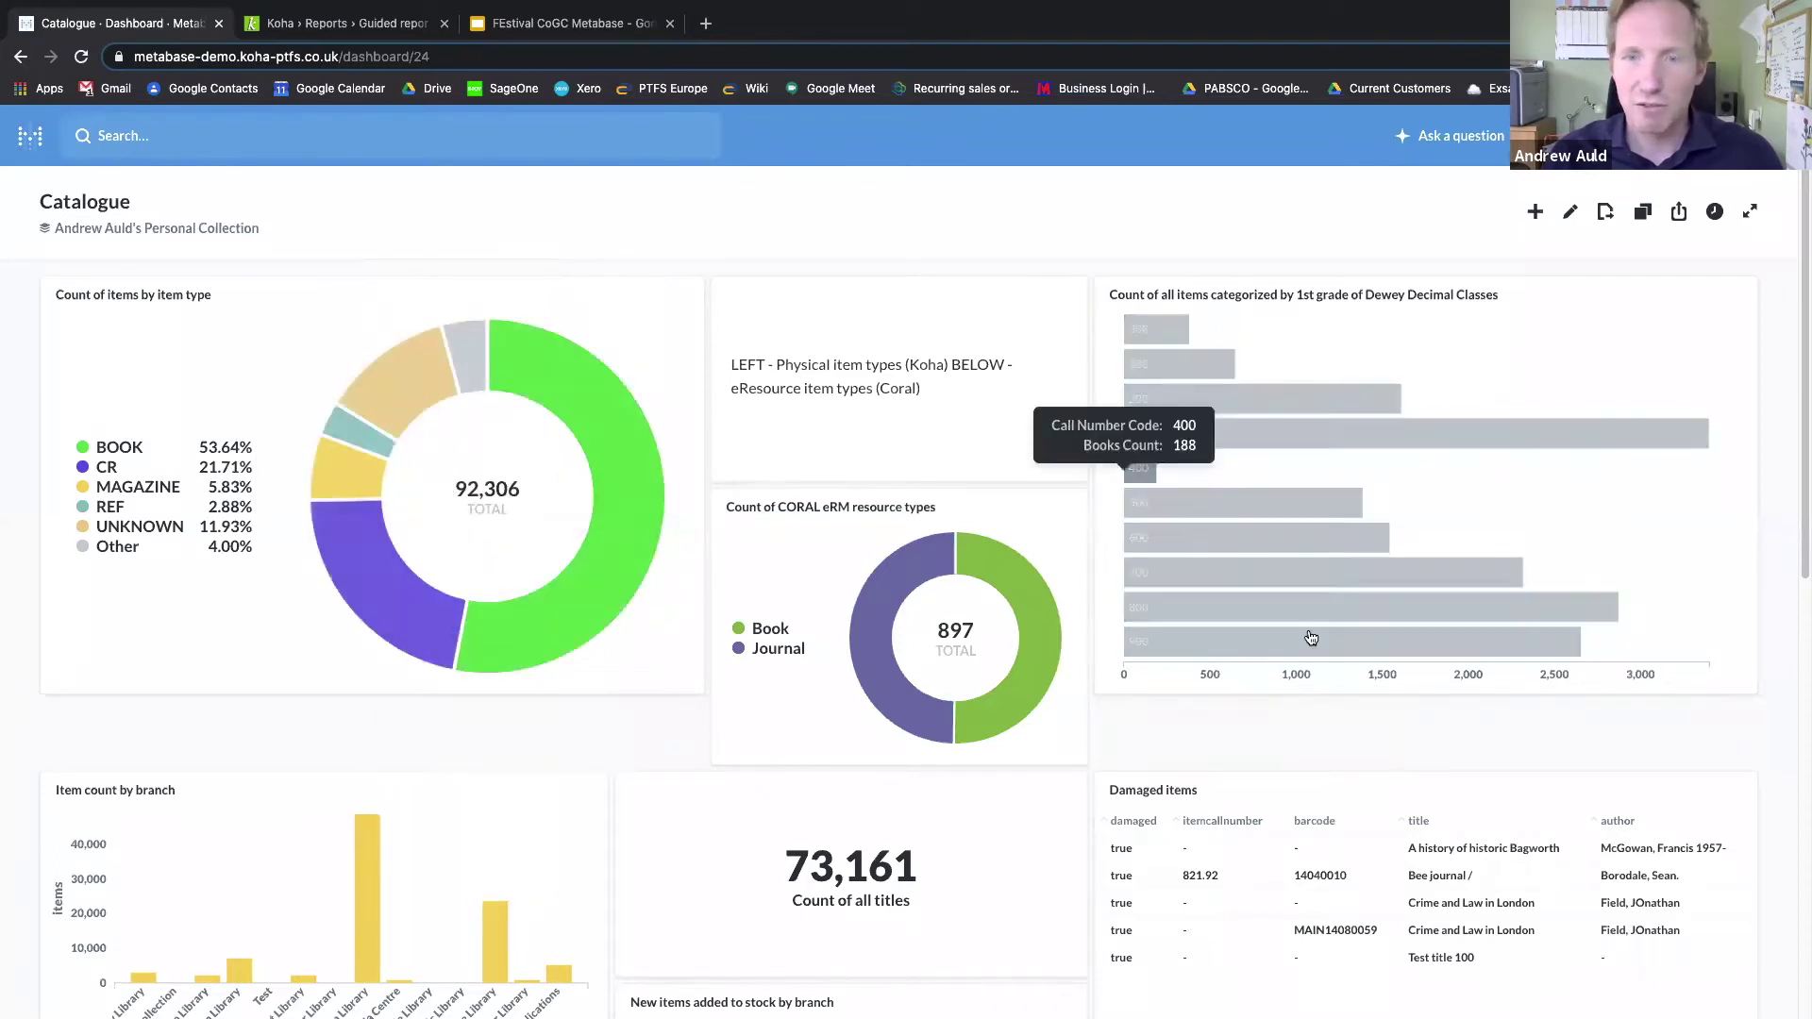
# Step: Start a new simple question in Metabase
pyautogui.scroll(-2, 1116, 540)
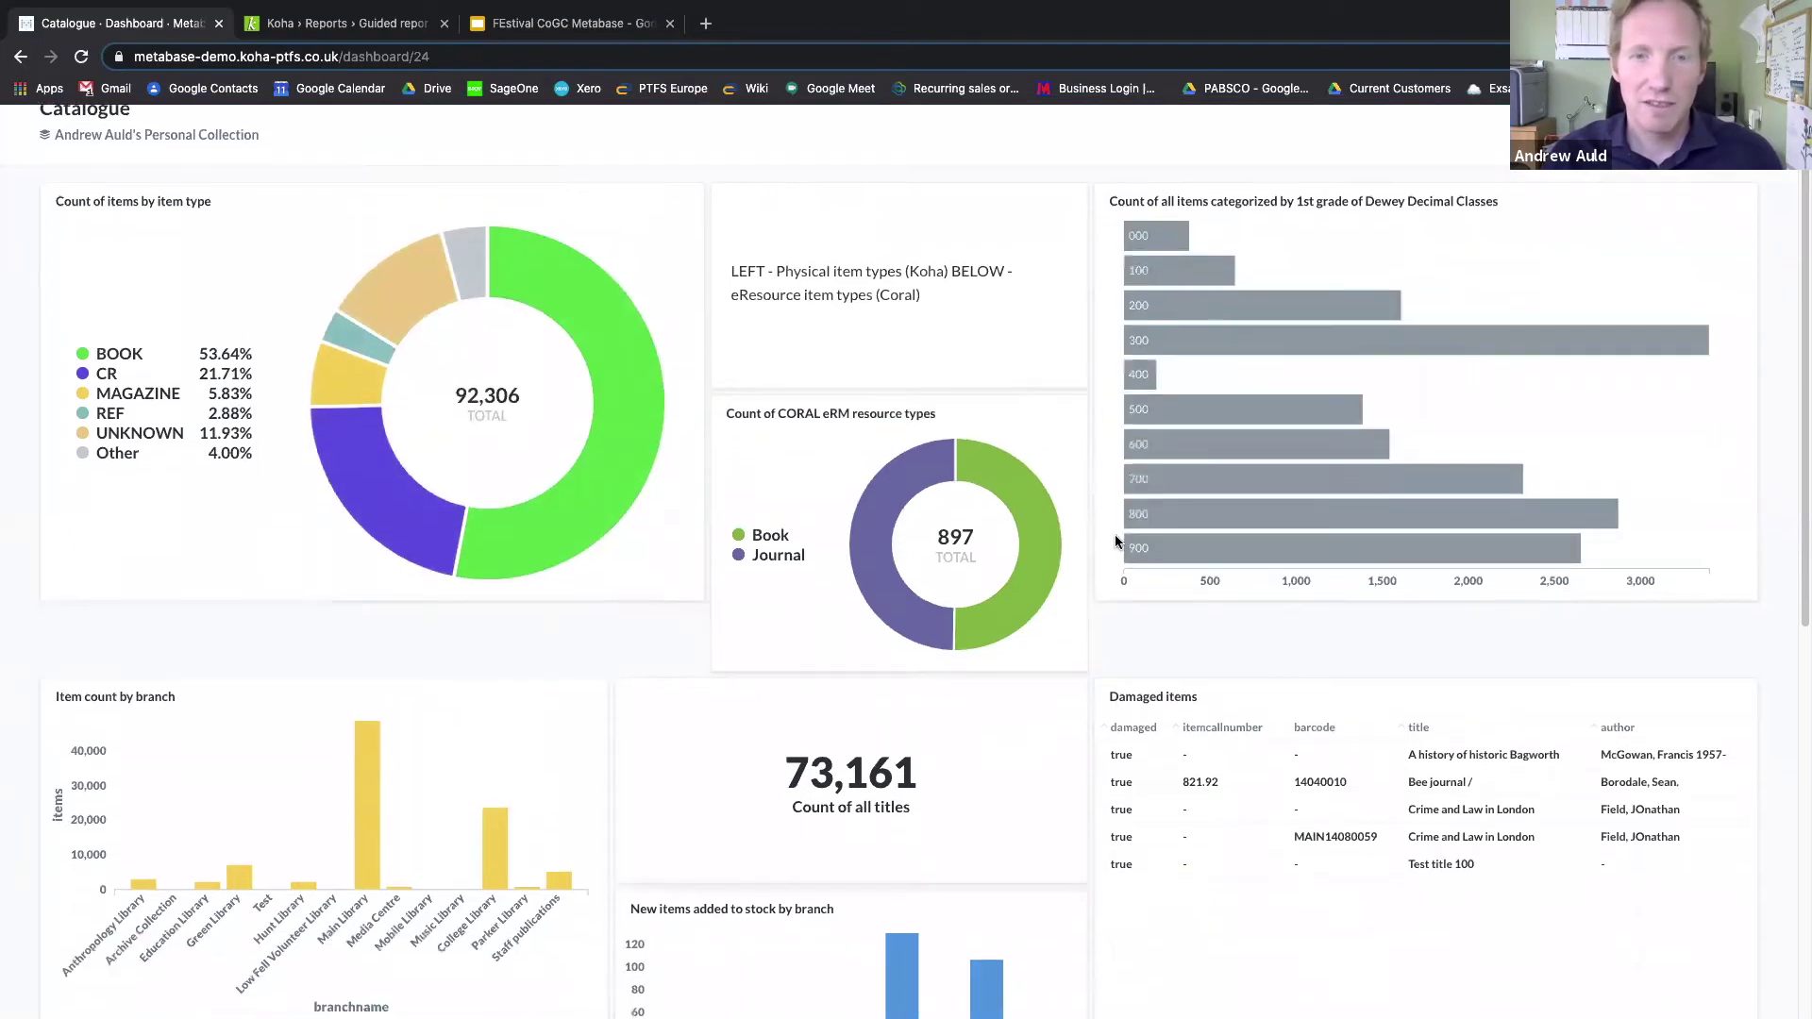
pyautogui.scroll(-5, 1114, 540)
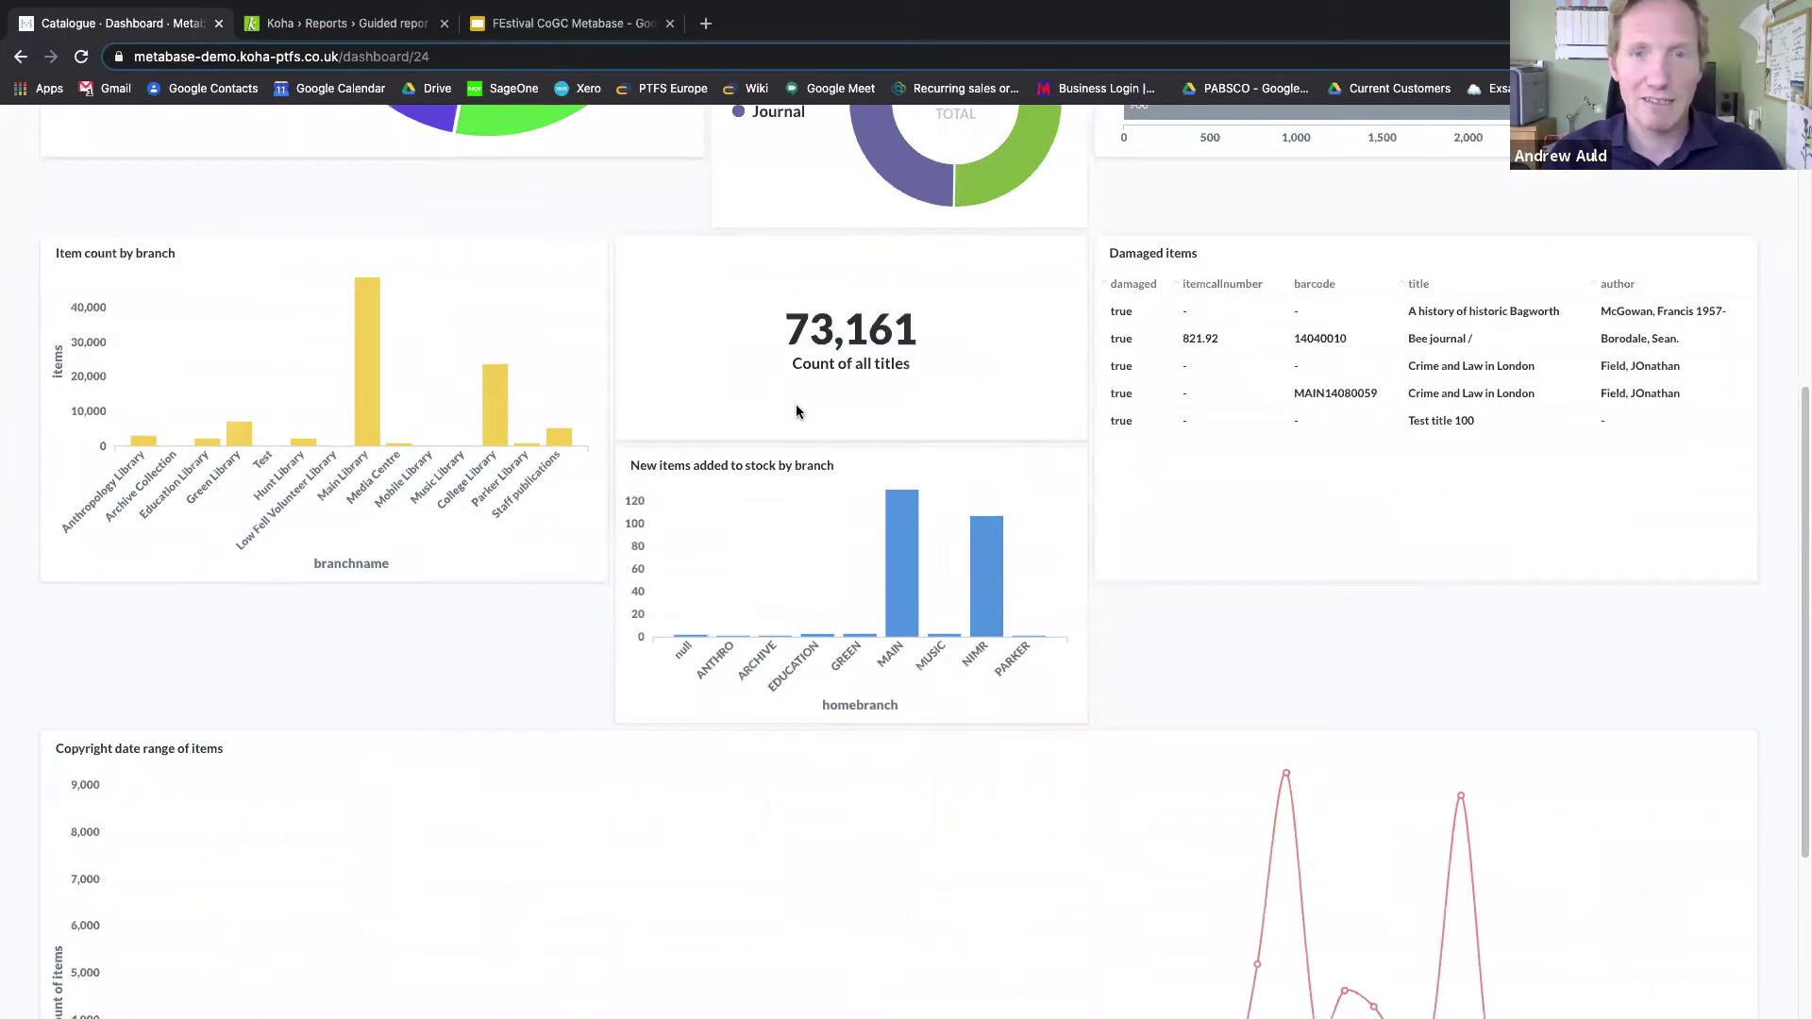
pyautogui.scroll(-3, 1029, 485)
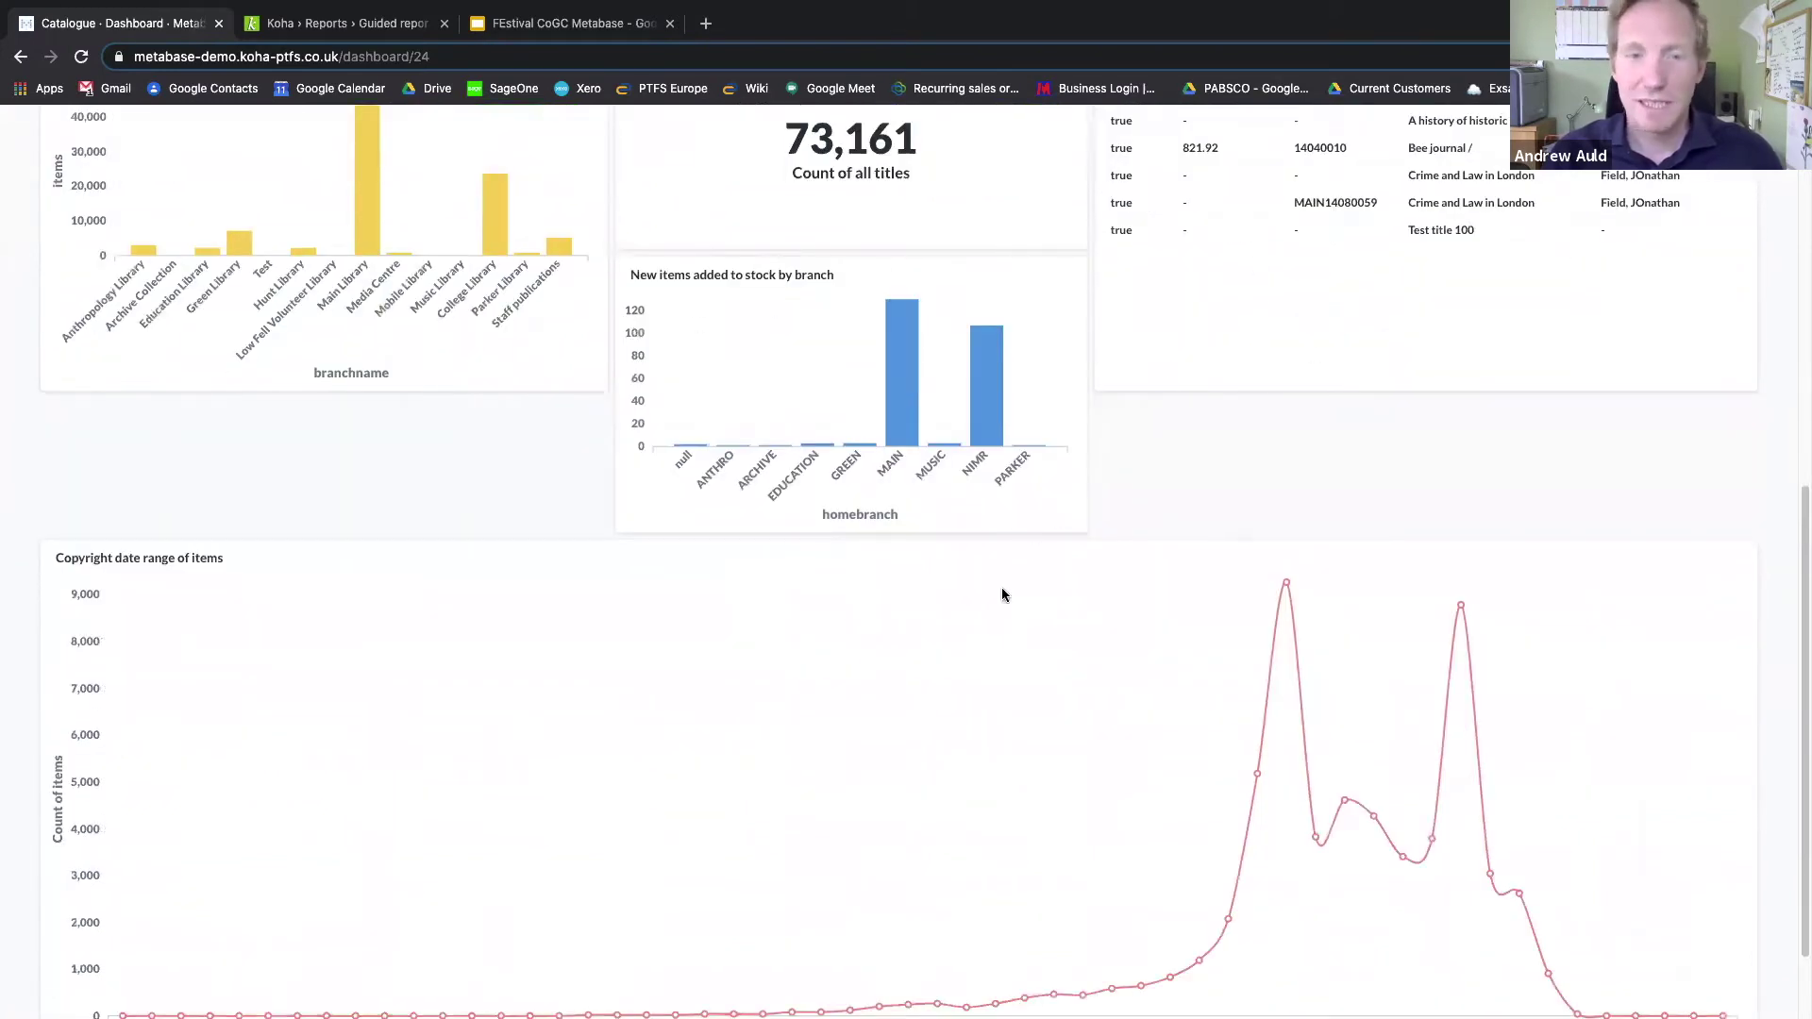
pyautogui.scroll(-2, 574, 681)
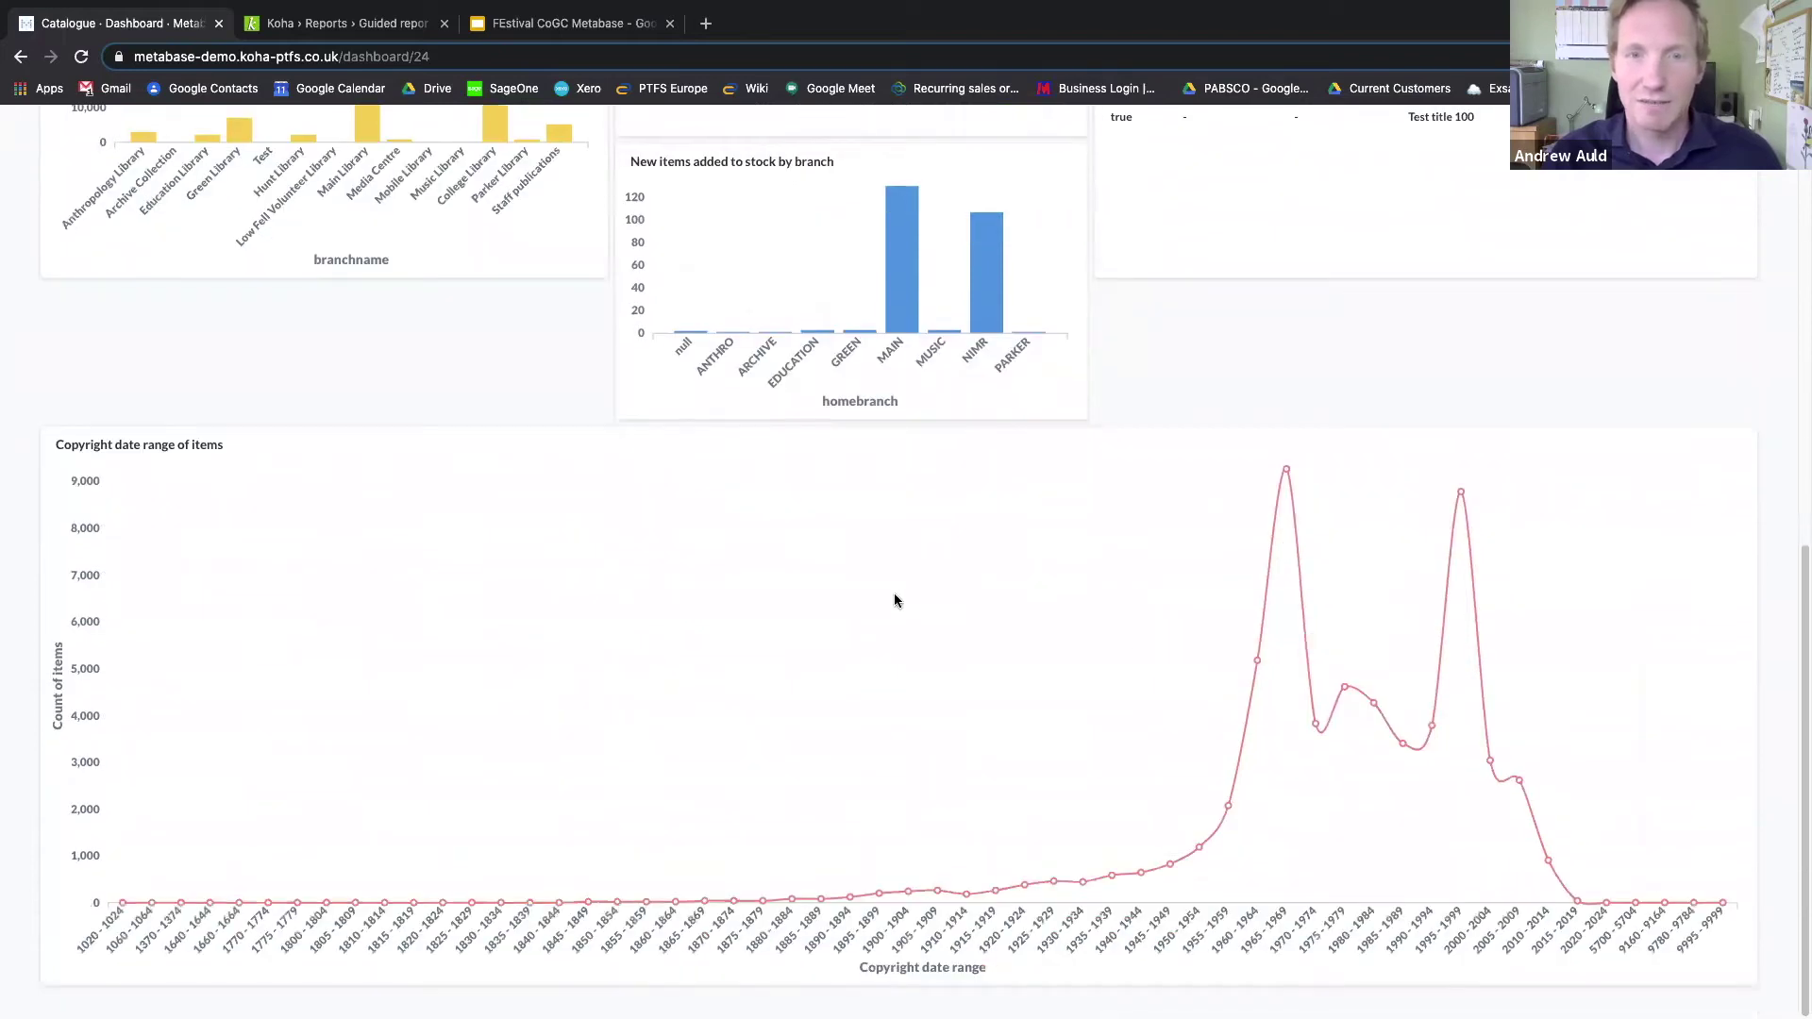
pyautogui.scroll(3, 893, 594)
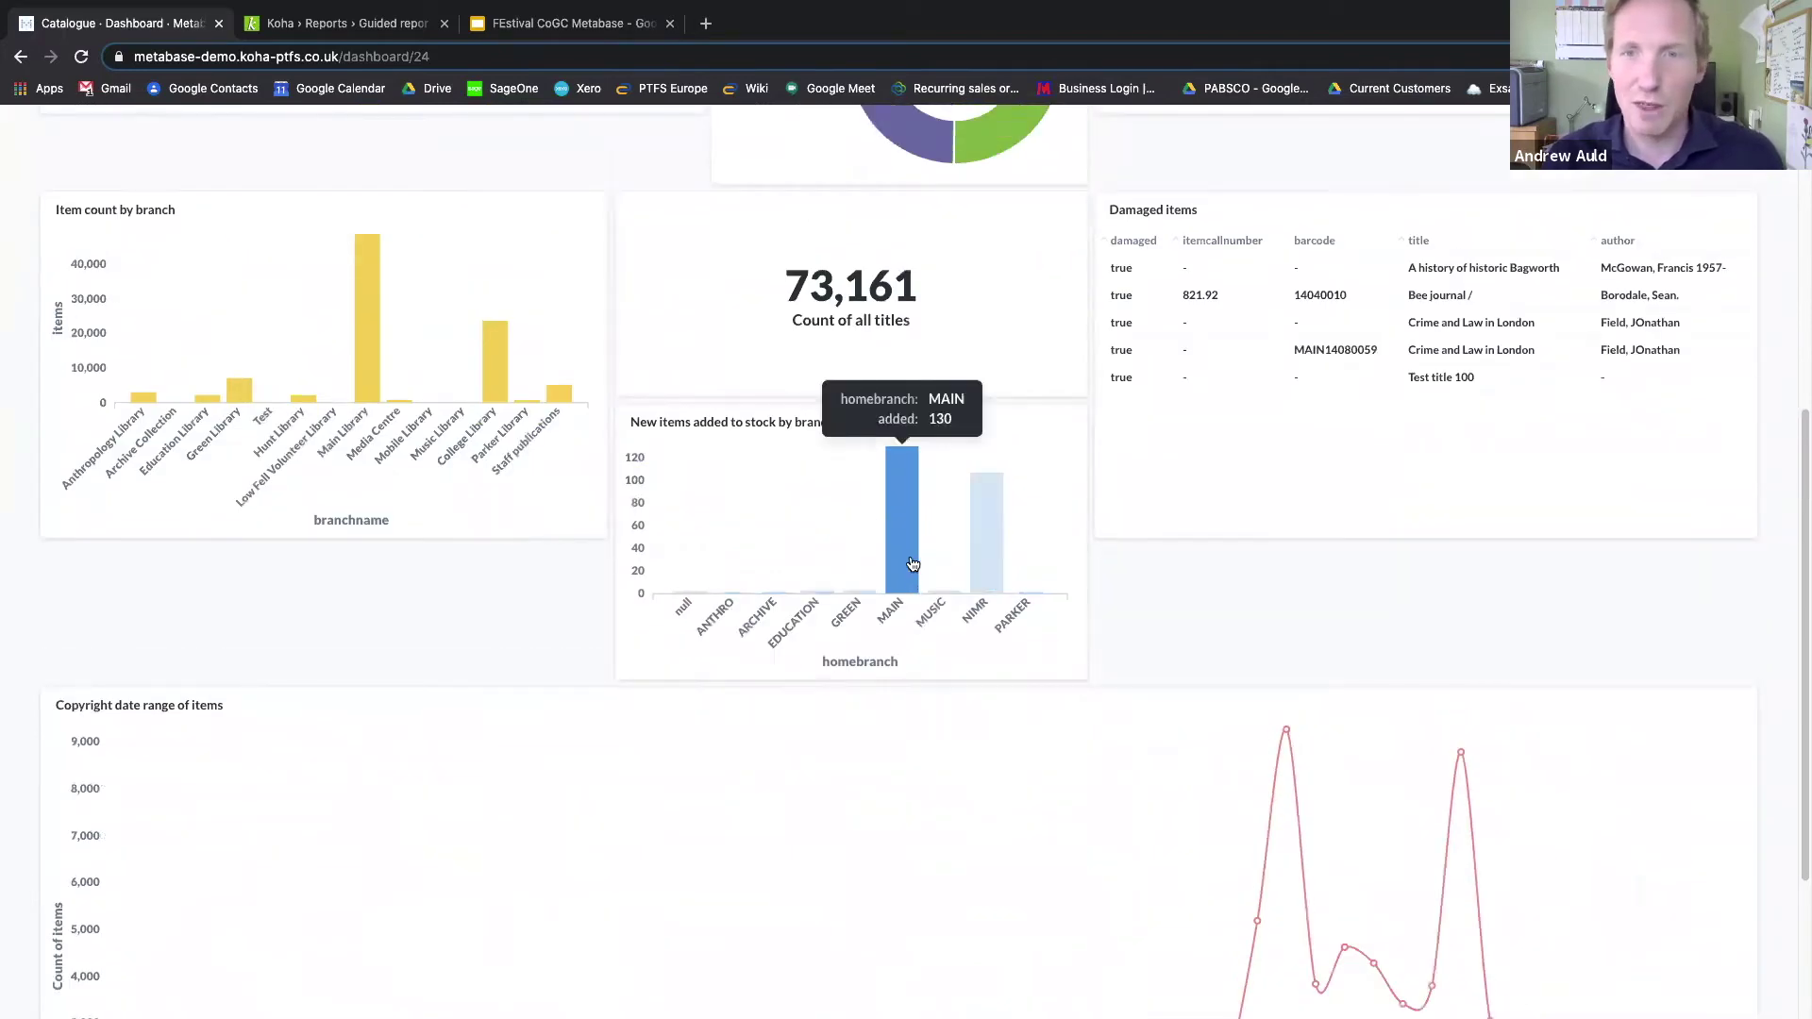
pyautogui.scroll(3, 920, 562)
pyautogui.scroll(3, 925, 551)
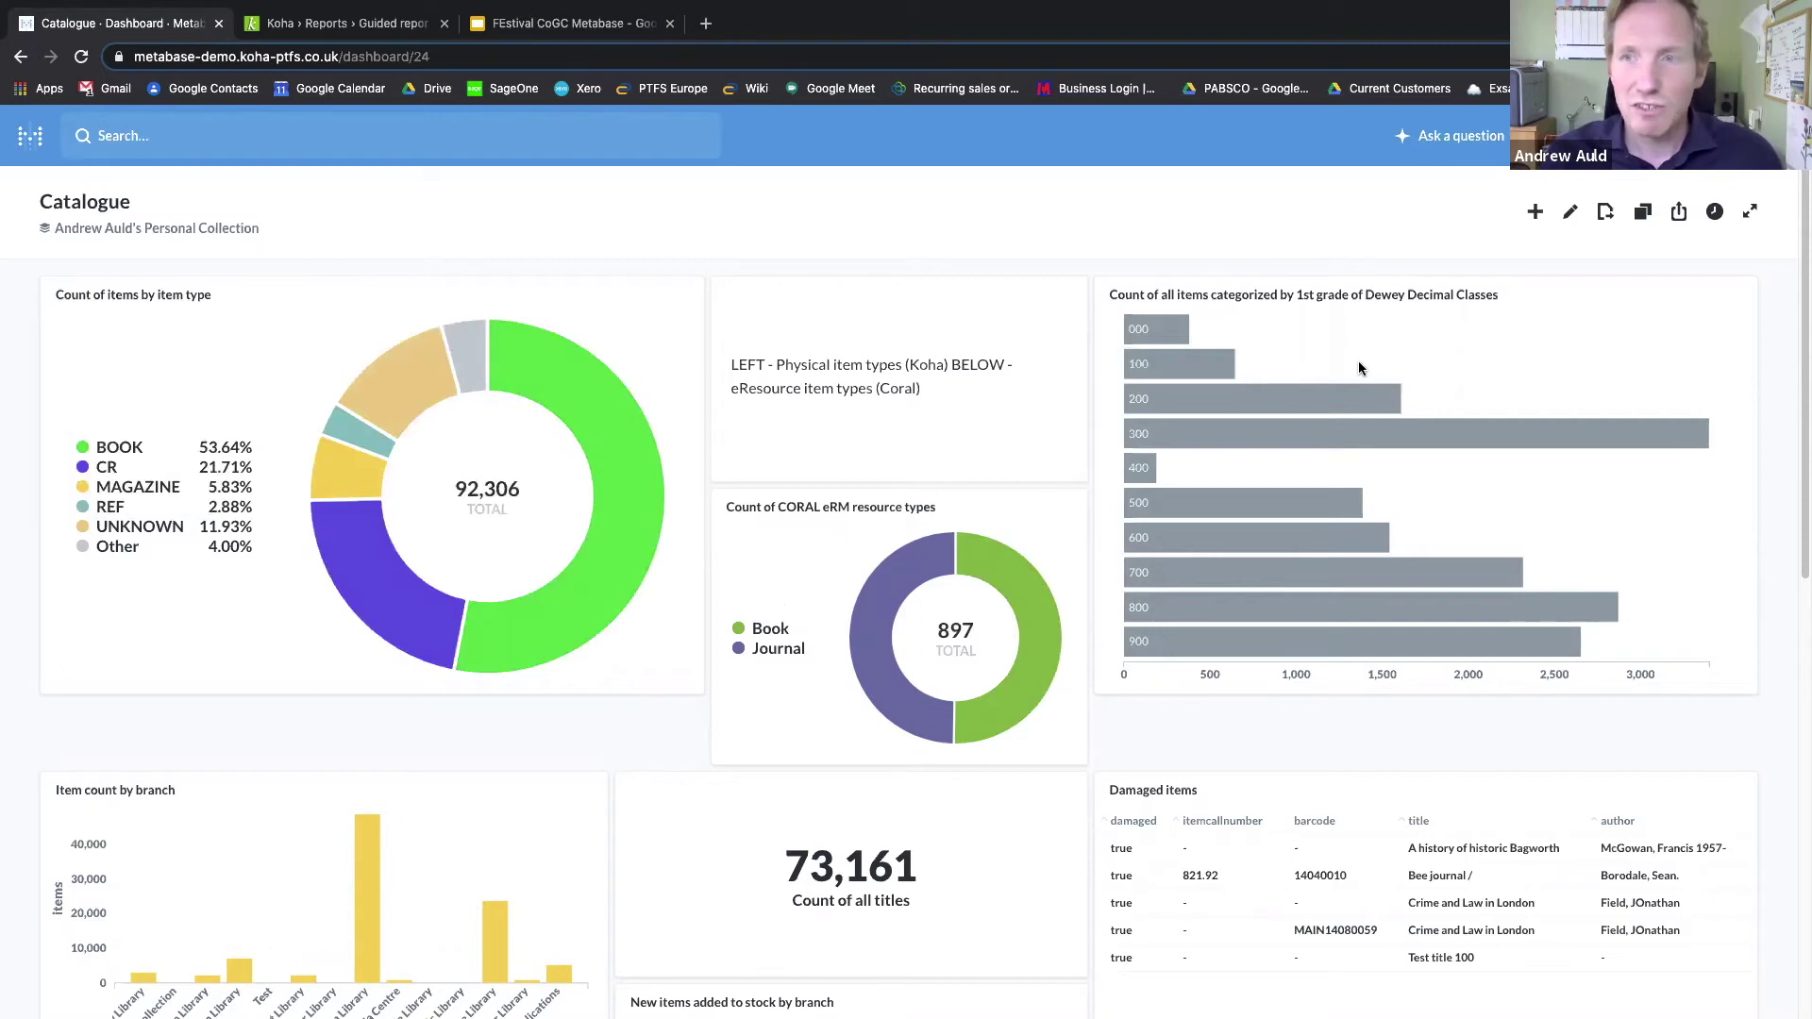
pyautogui.click(1453, 134)
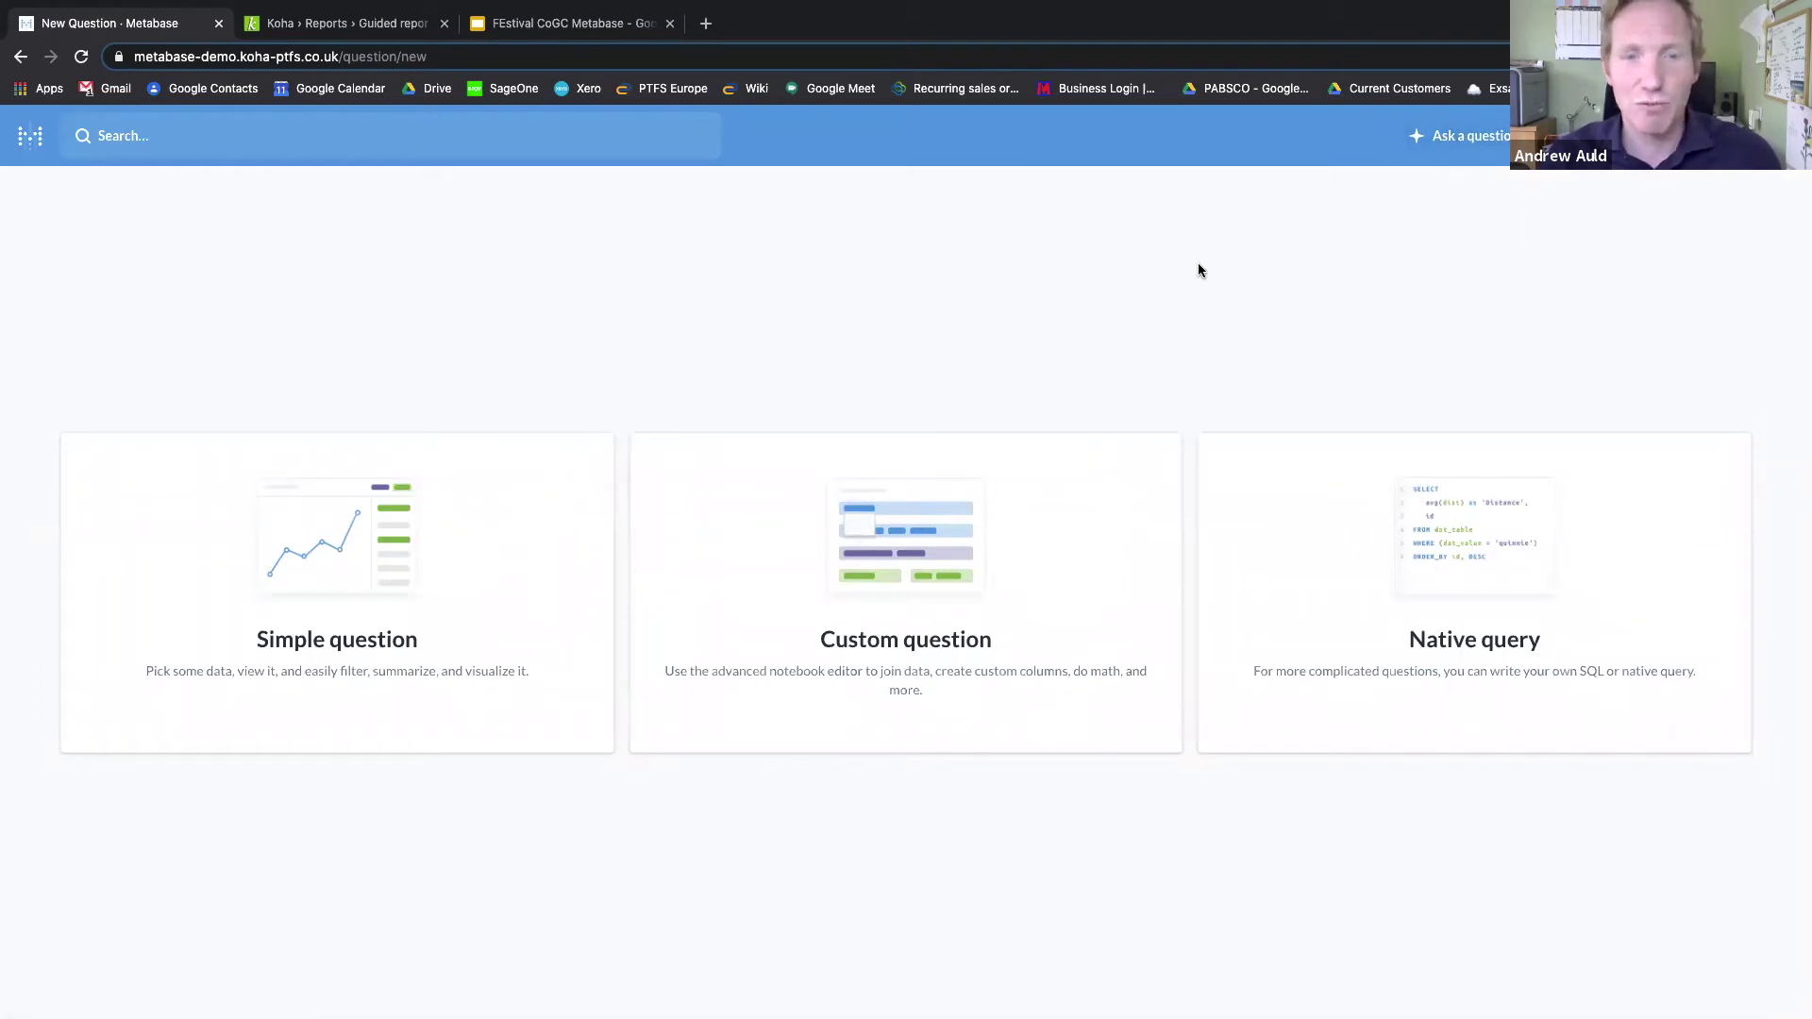
pyautogui.click(467, 536)
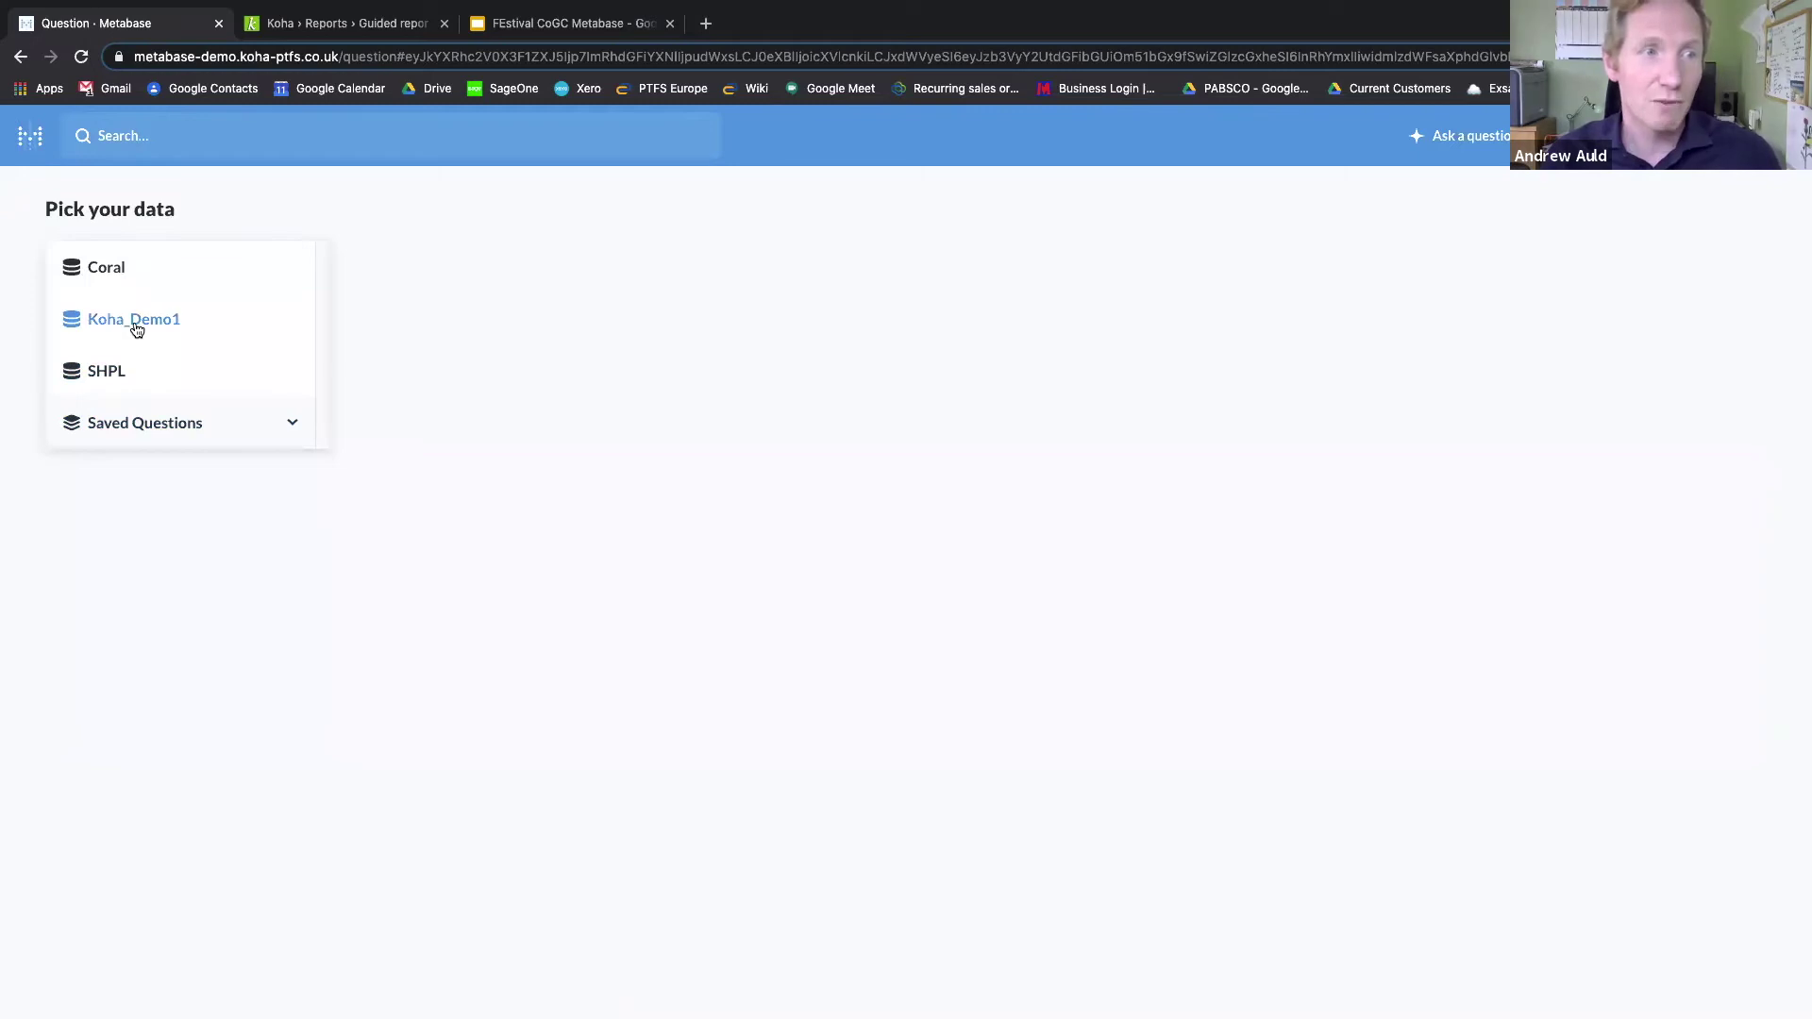
# Step: Use the issues table from the Koha_Demo1 database, found by searching 'issu'
pyautogui.click(134, 324)
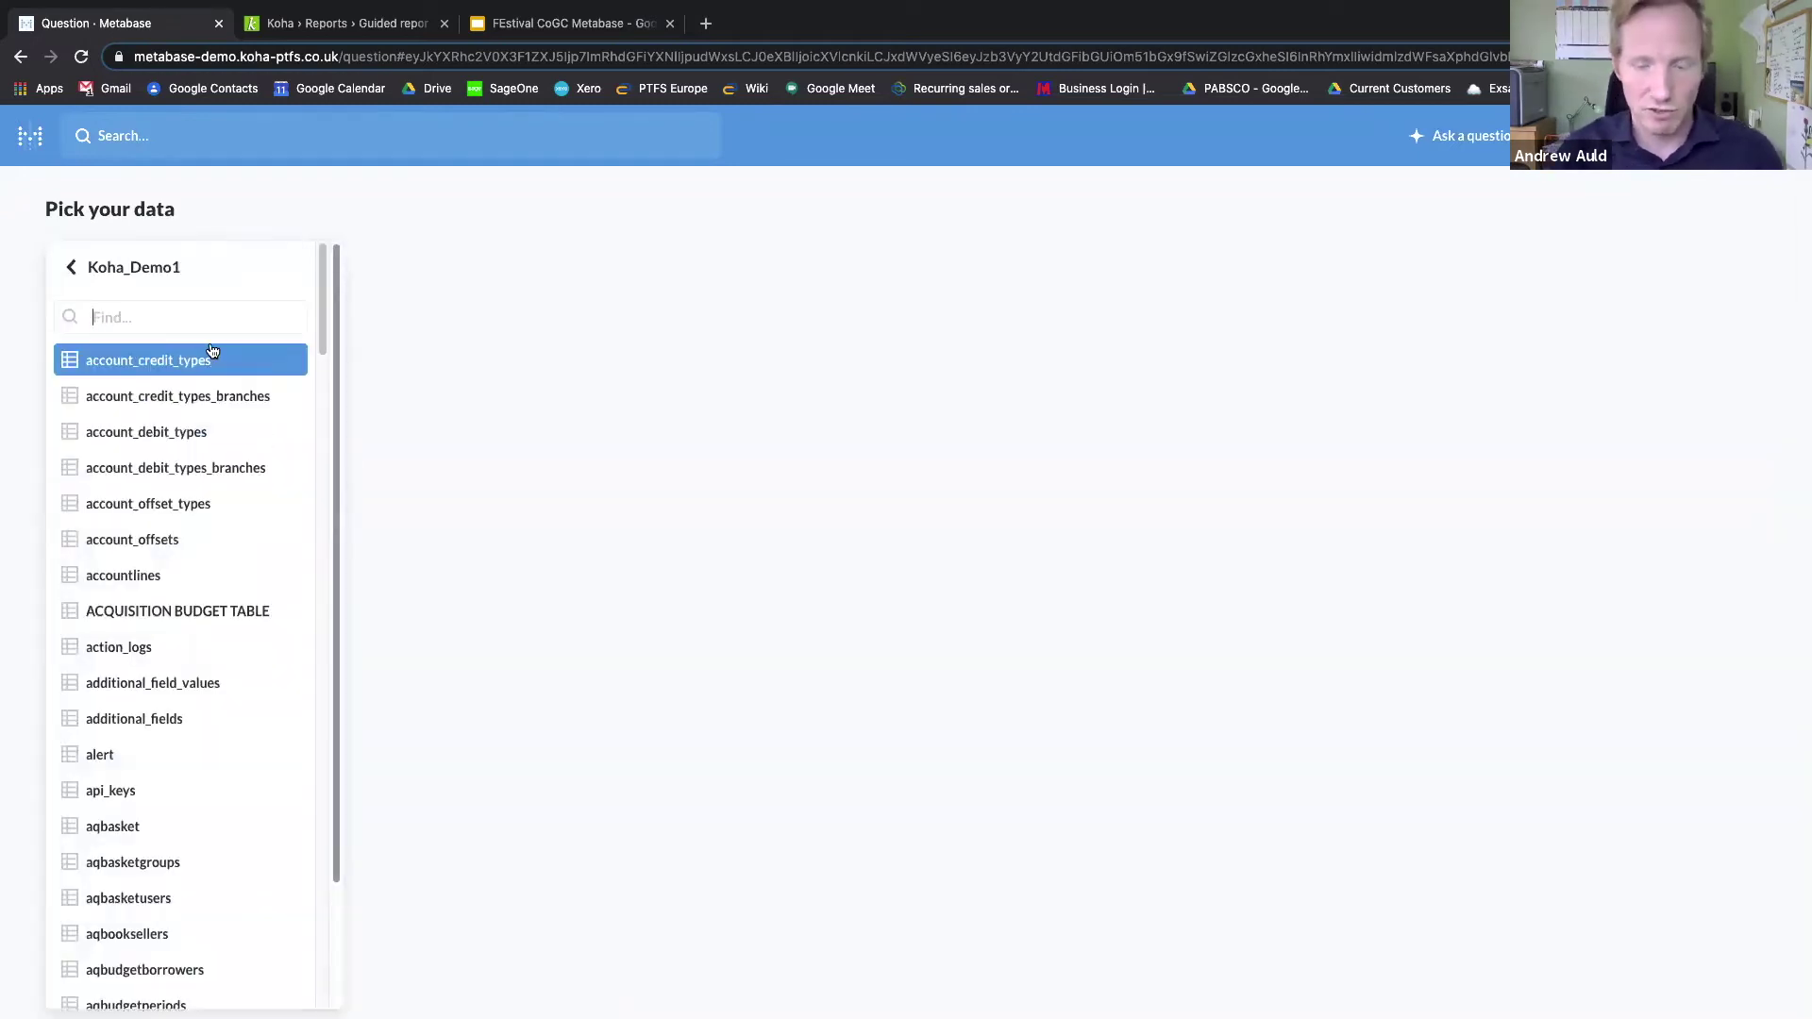
pyautogui.write('issu')
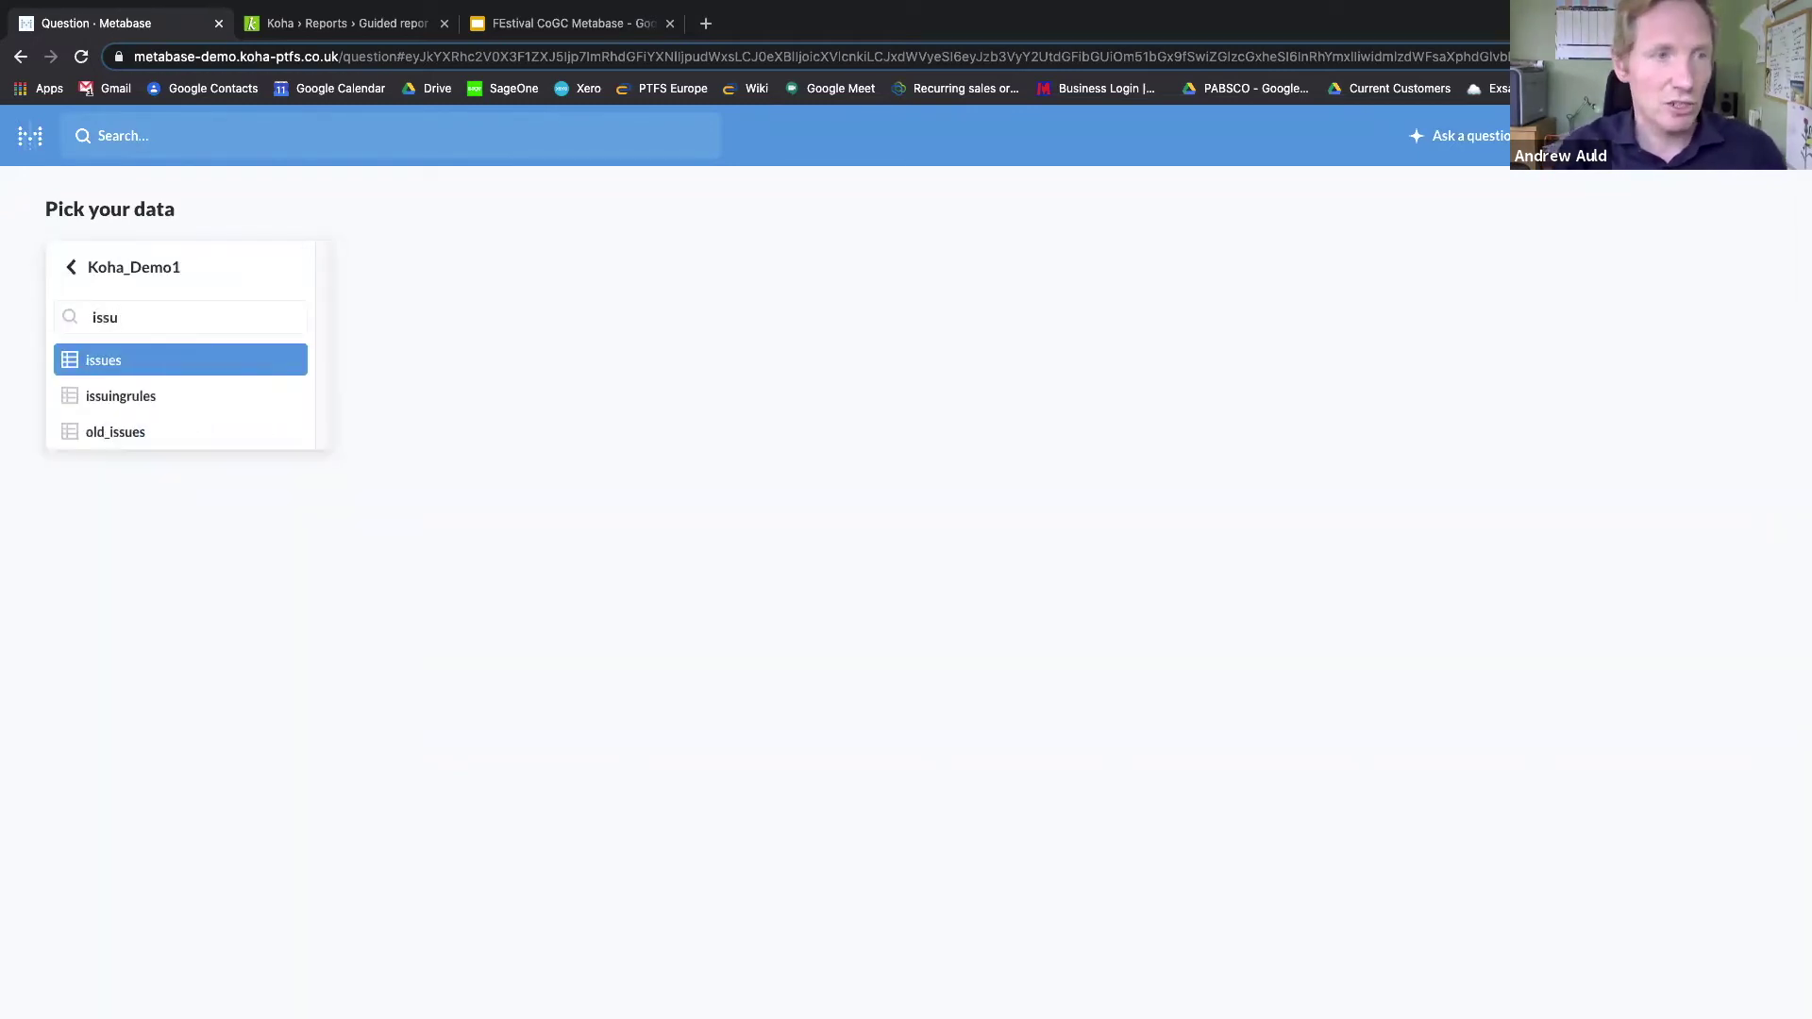
pyautogui.click(104, 368)
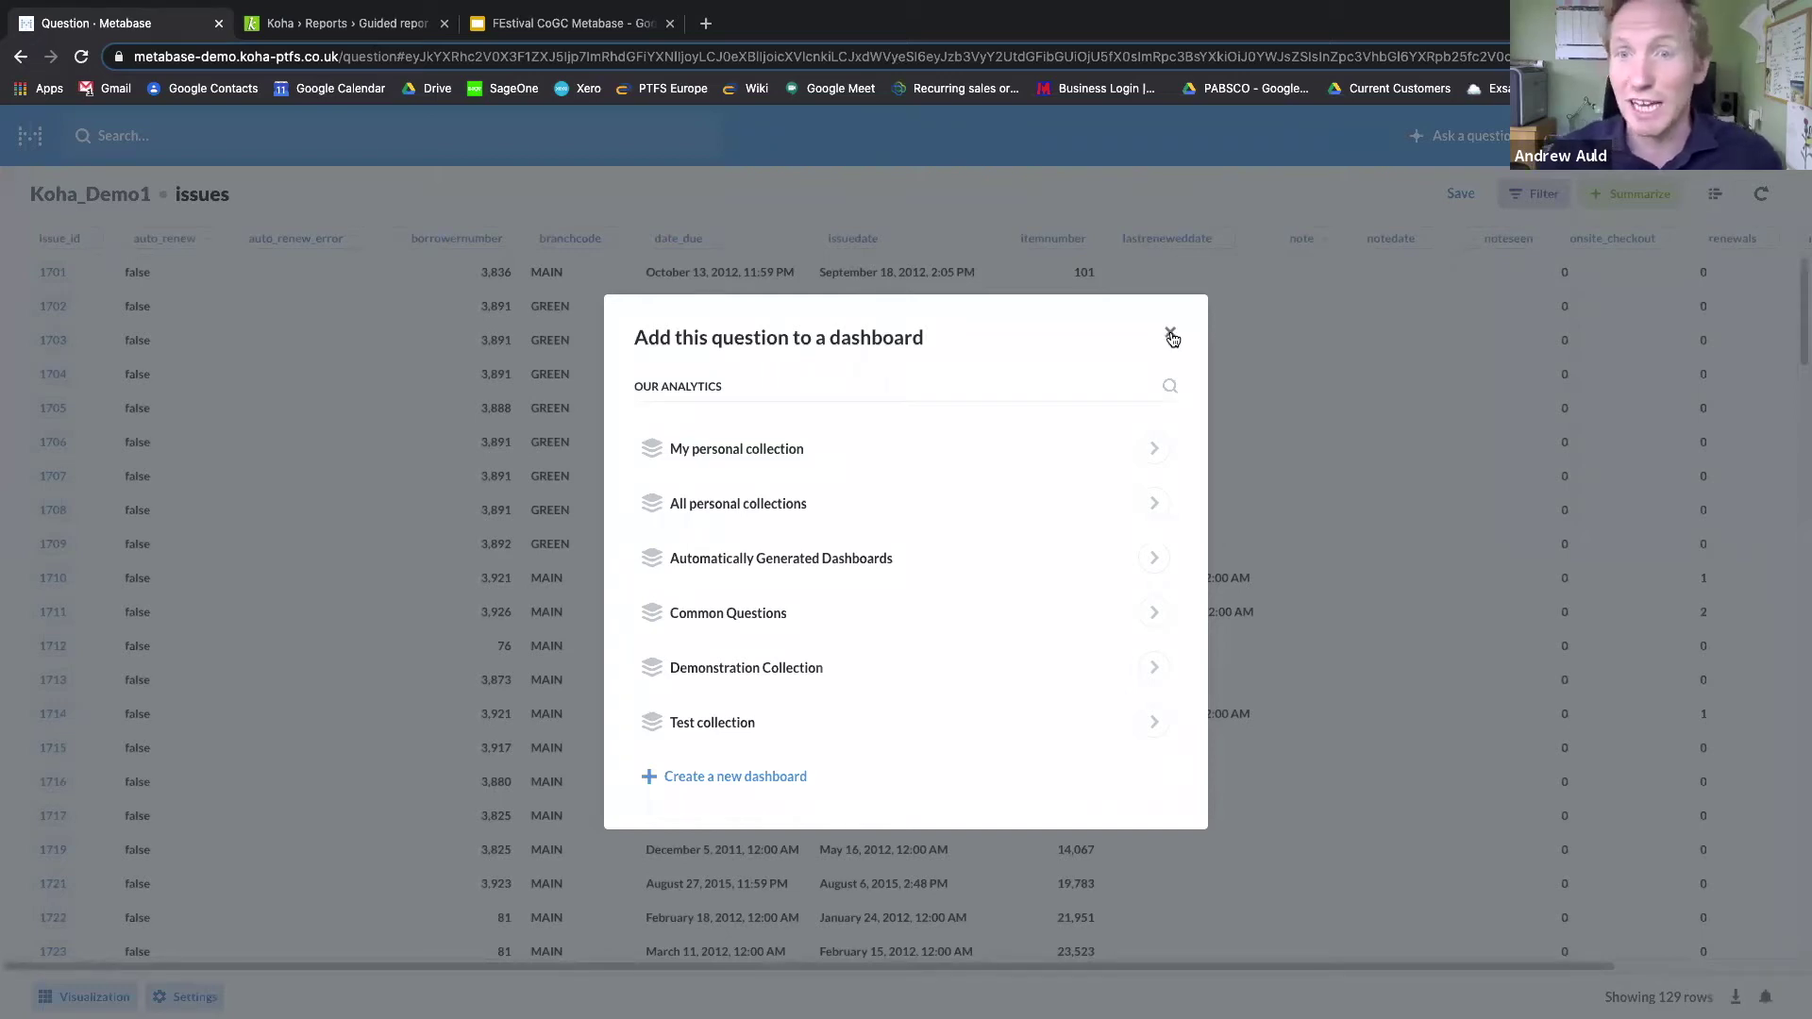
# Step: Dismiss the dashboard prompt and filter issues to issuedate in the previous 90 days, including today
pyautogui.click(1241, 283)
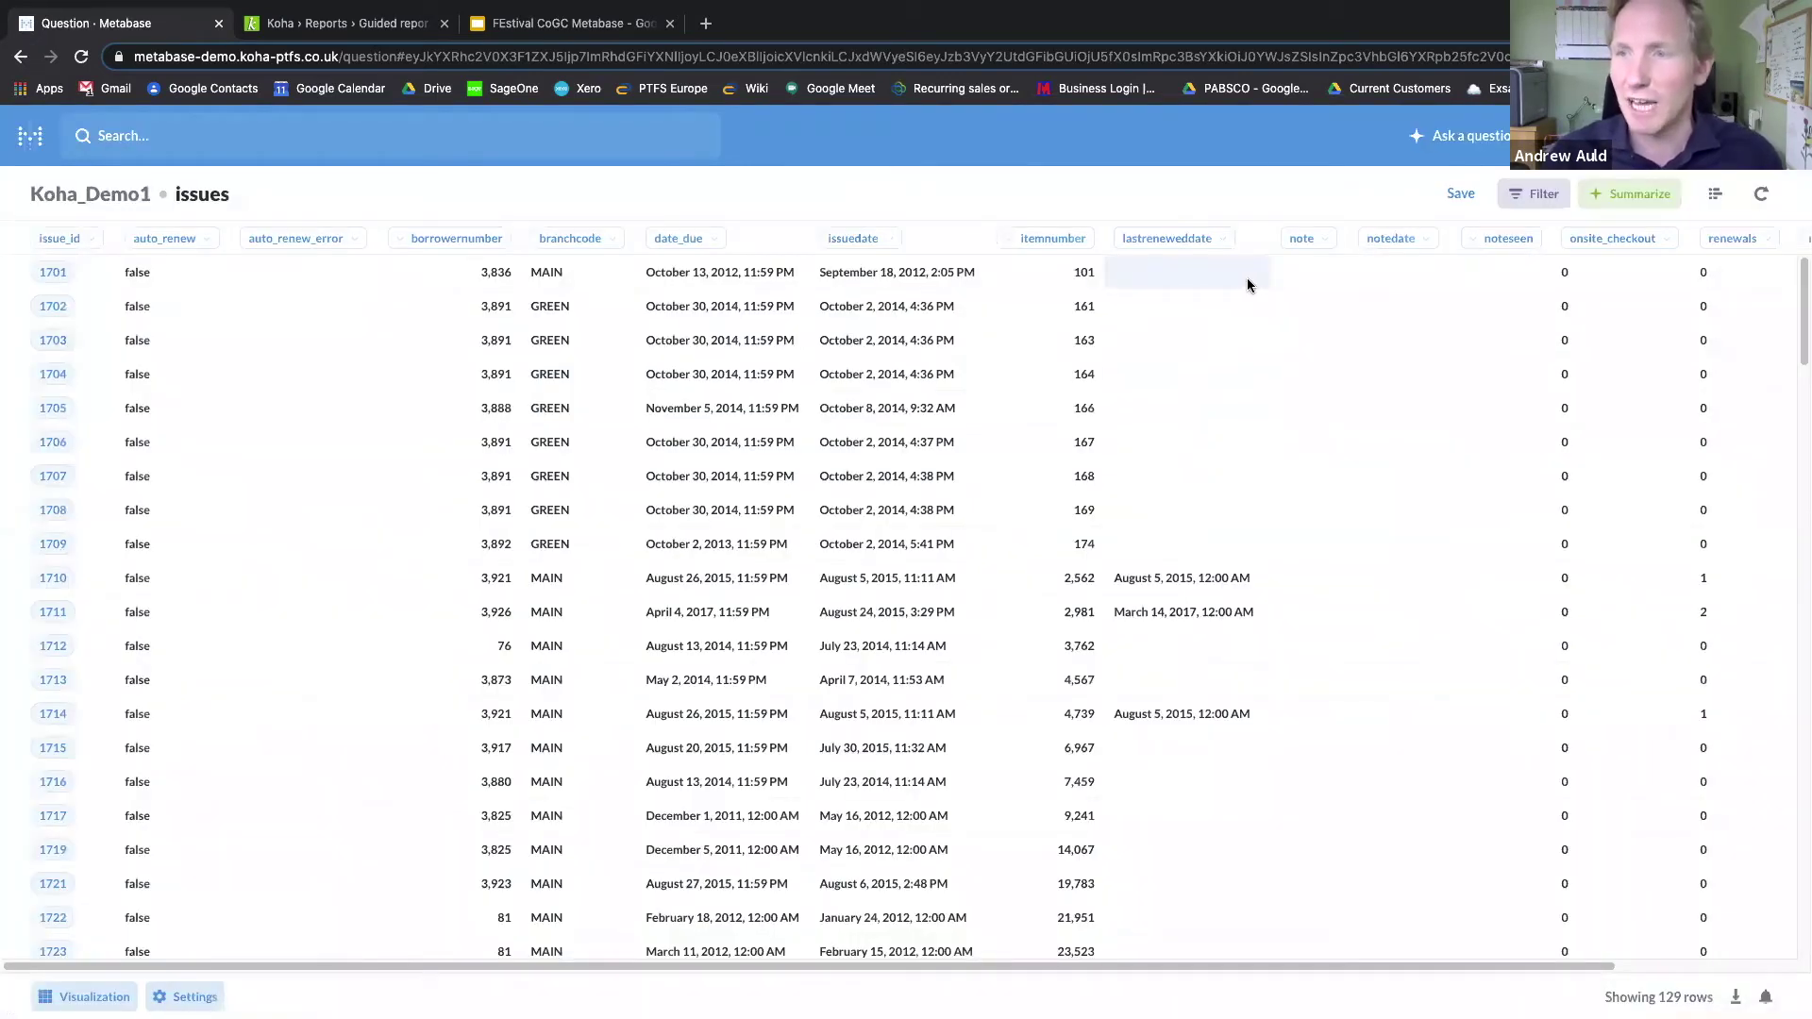
pyautogui.click(1516, 203)
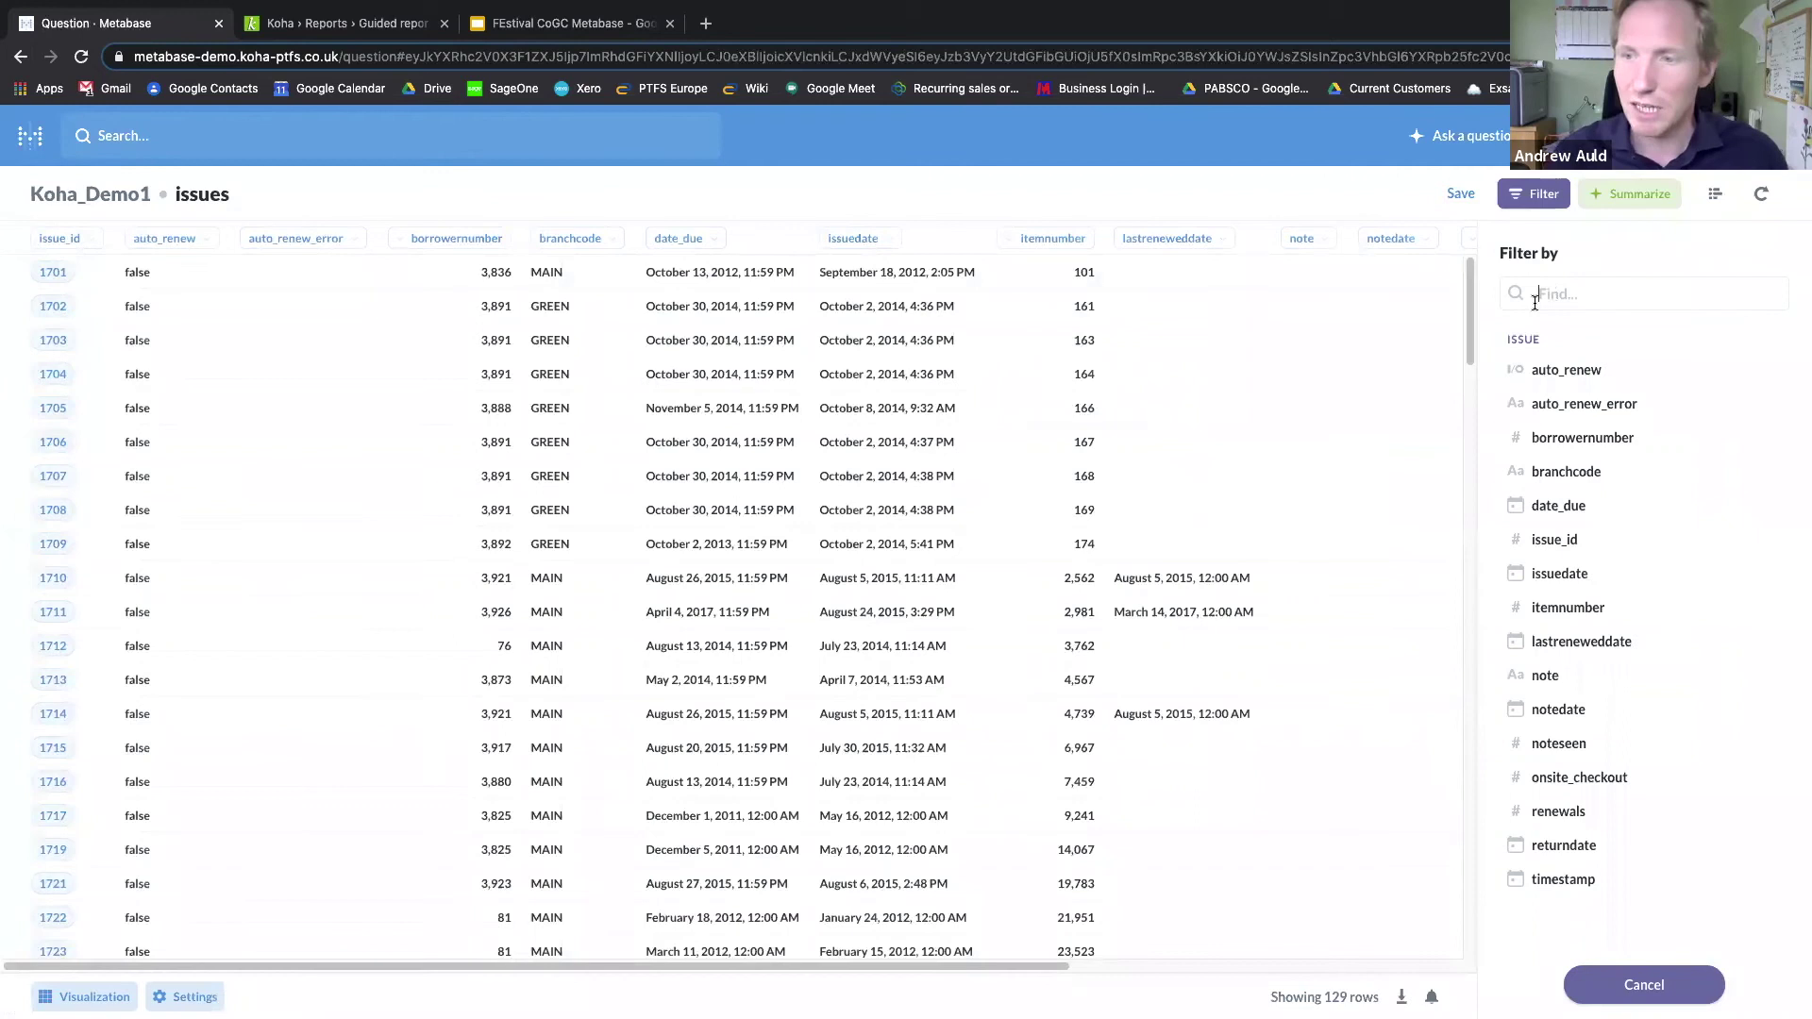
pyautogui.click(1580, 573)
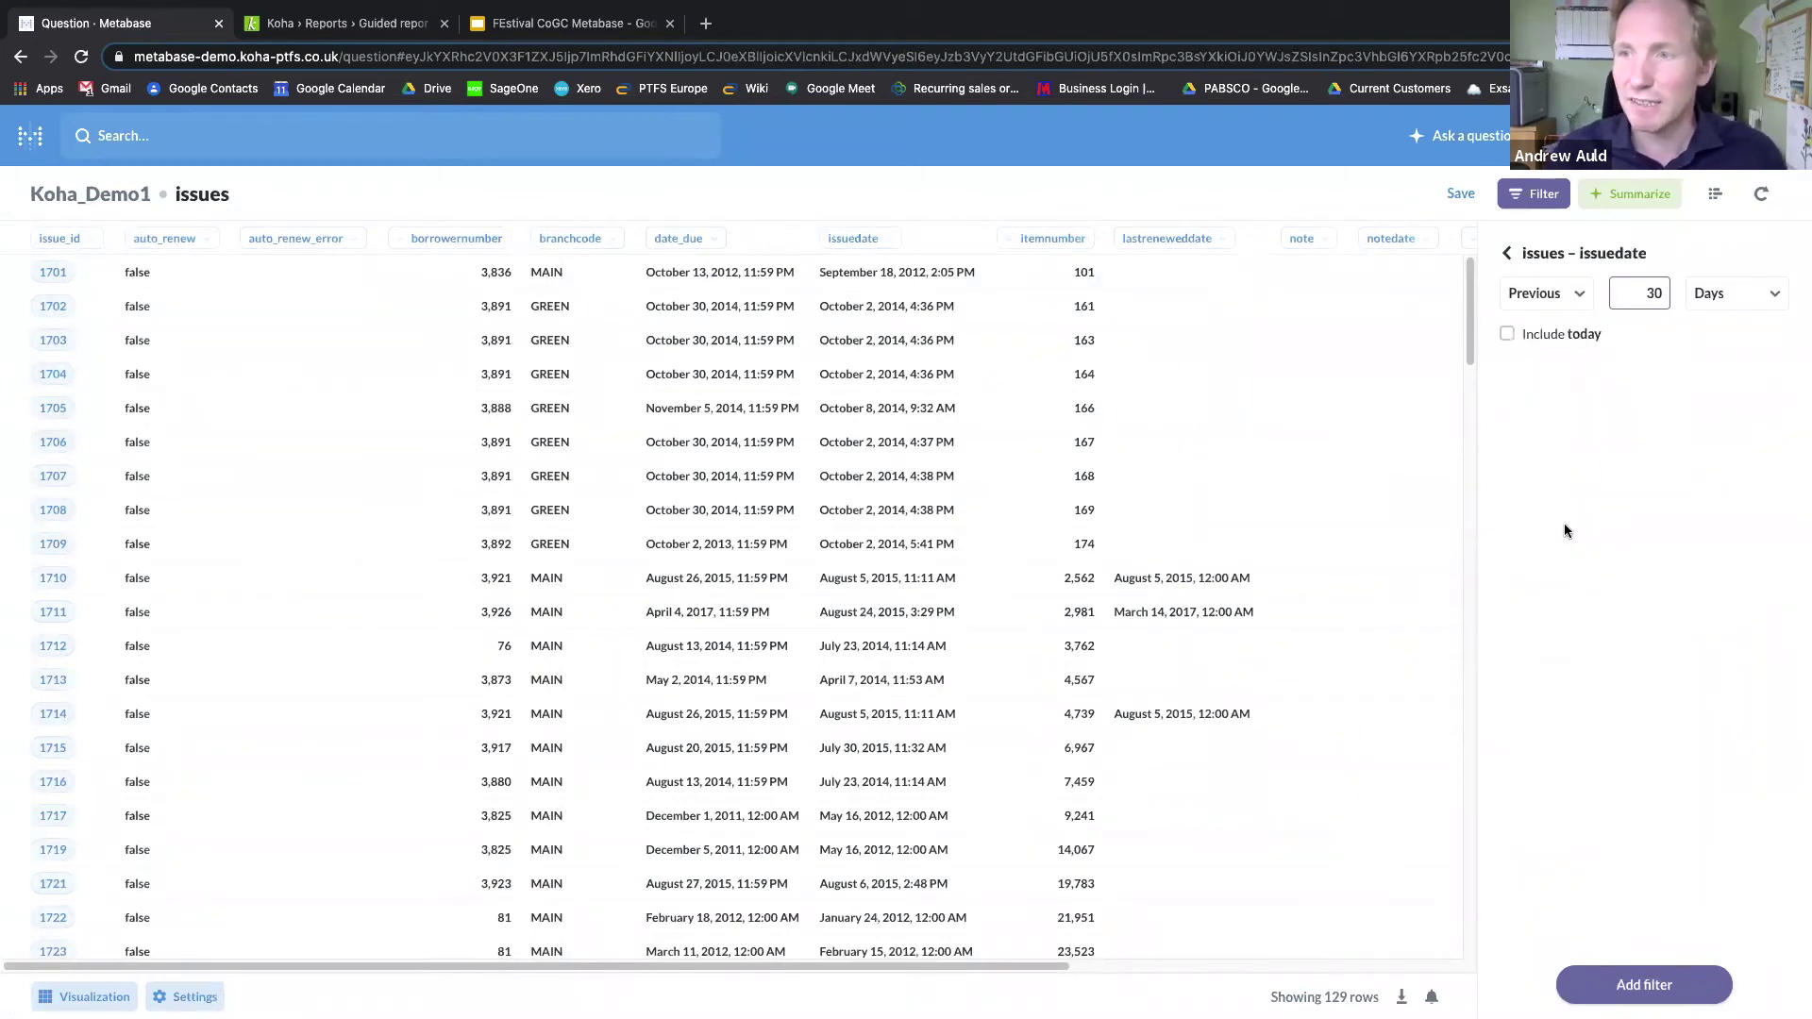
pyautogui.click(1653, 293)
pyautogui.press('BackSpace')
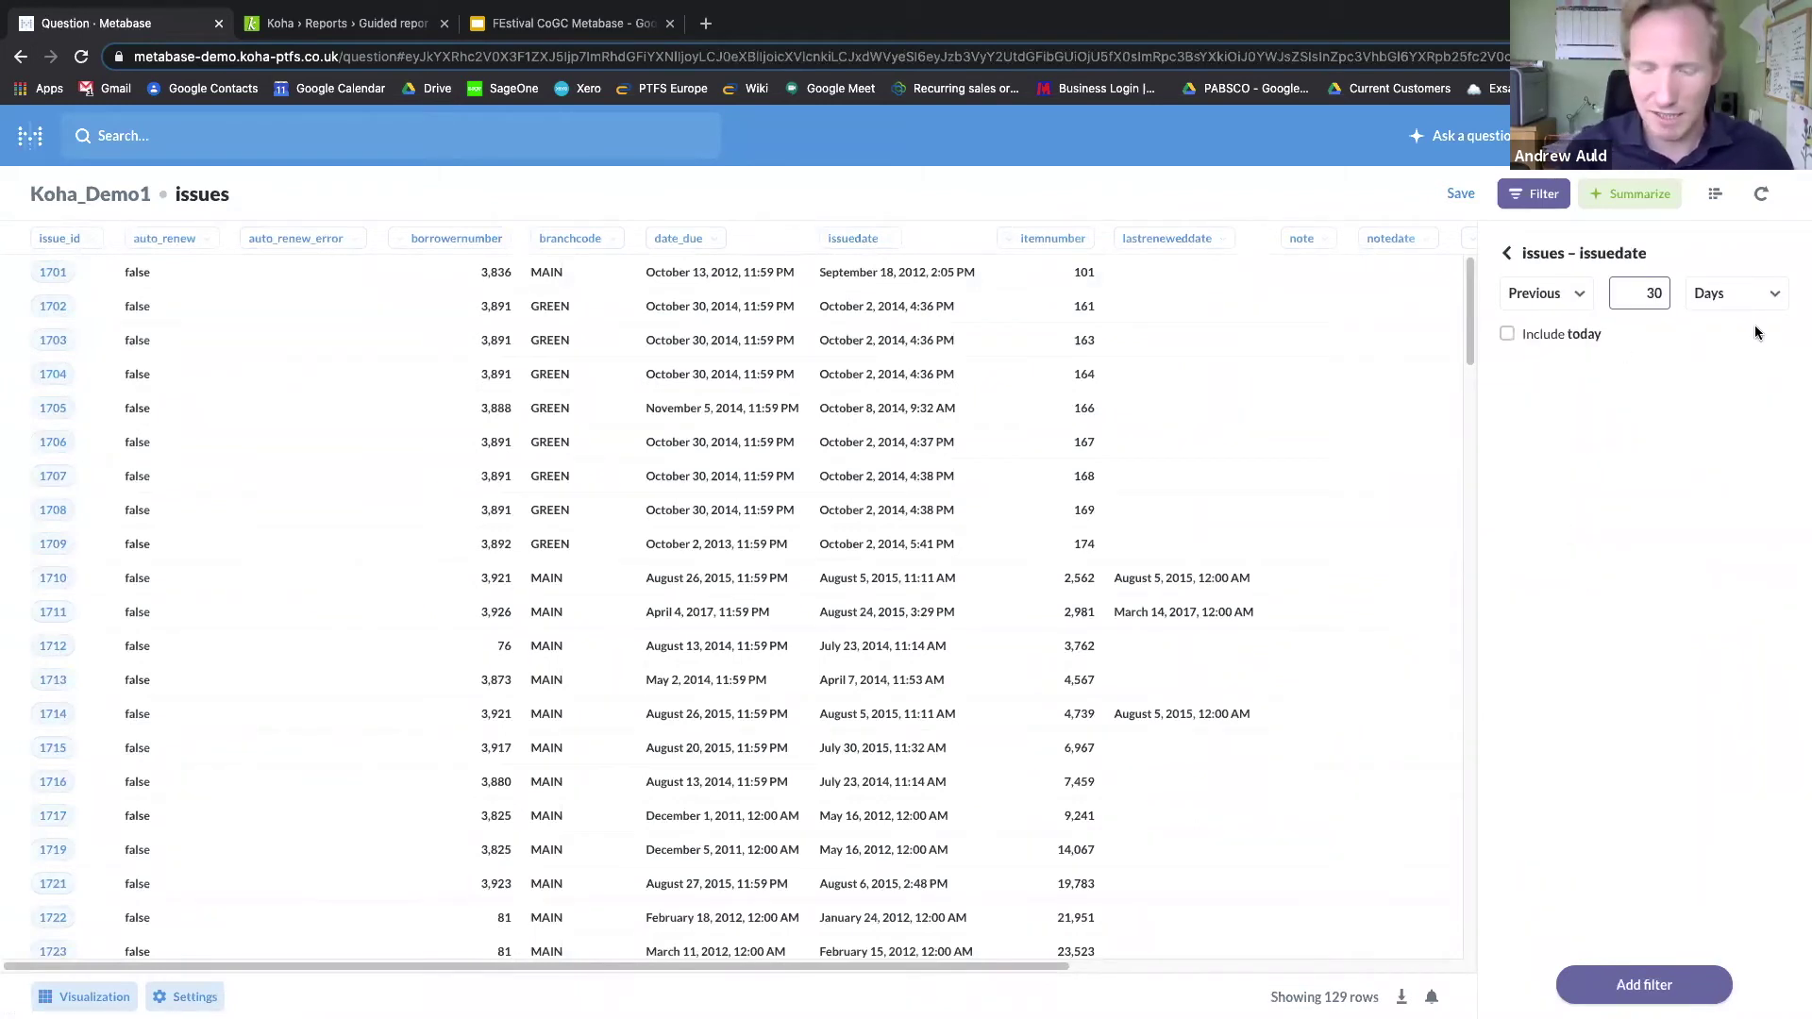
pyautogui.write('9')
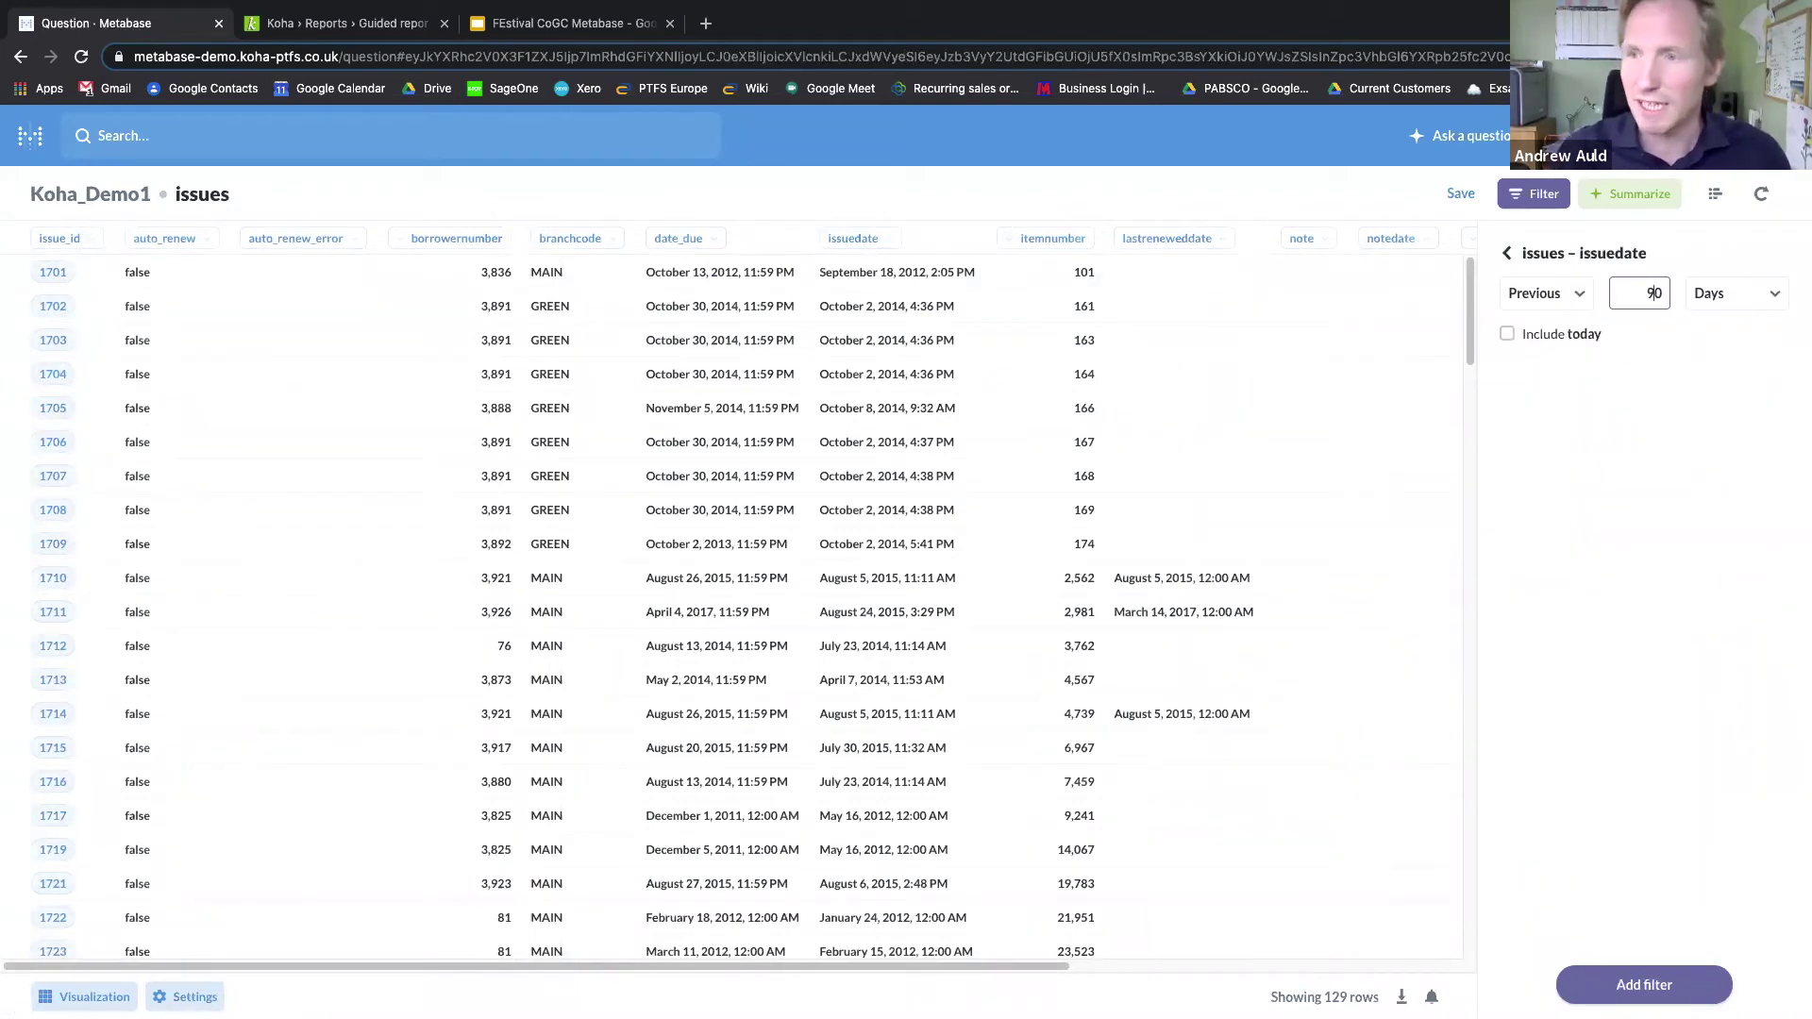
pyautogui.click(1505, 335)
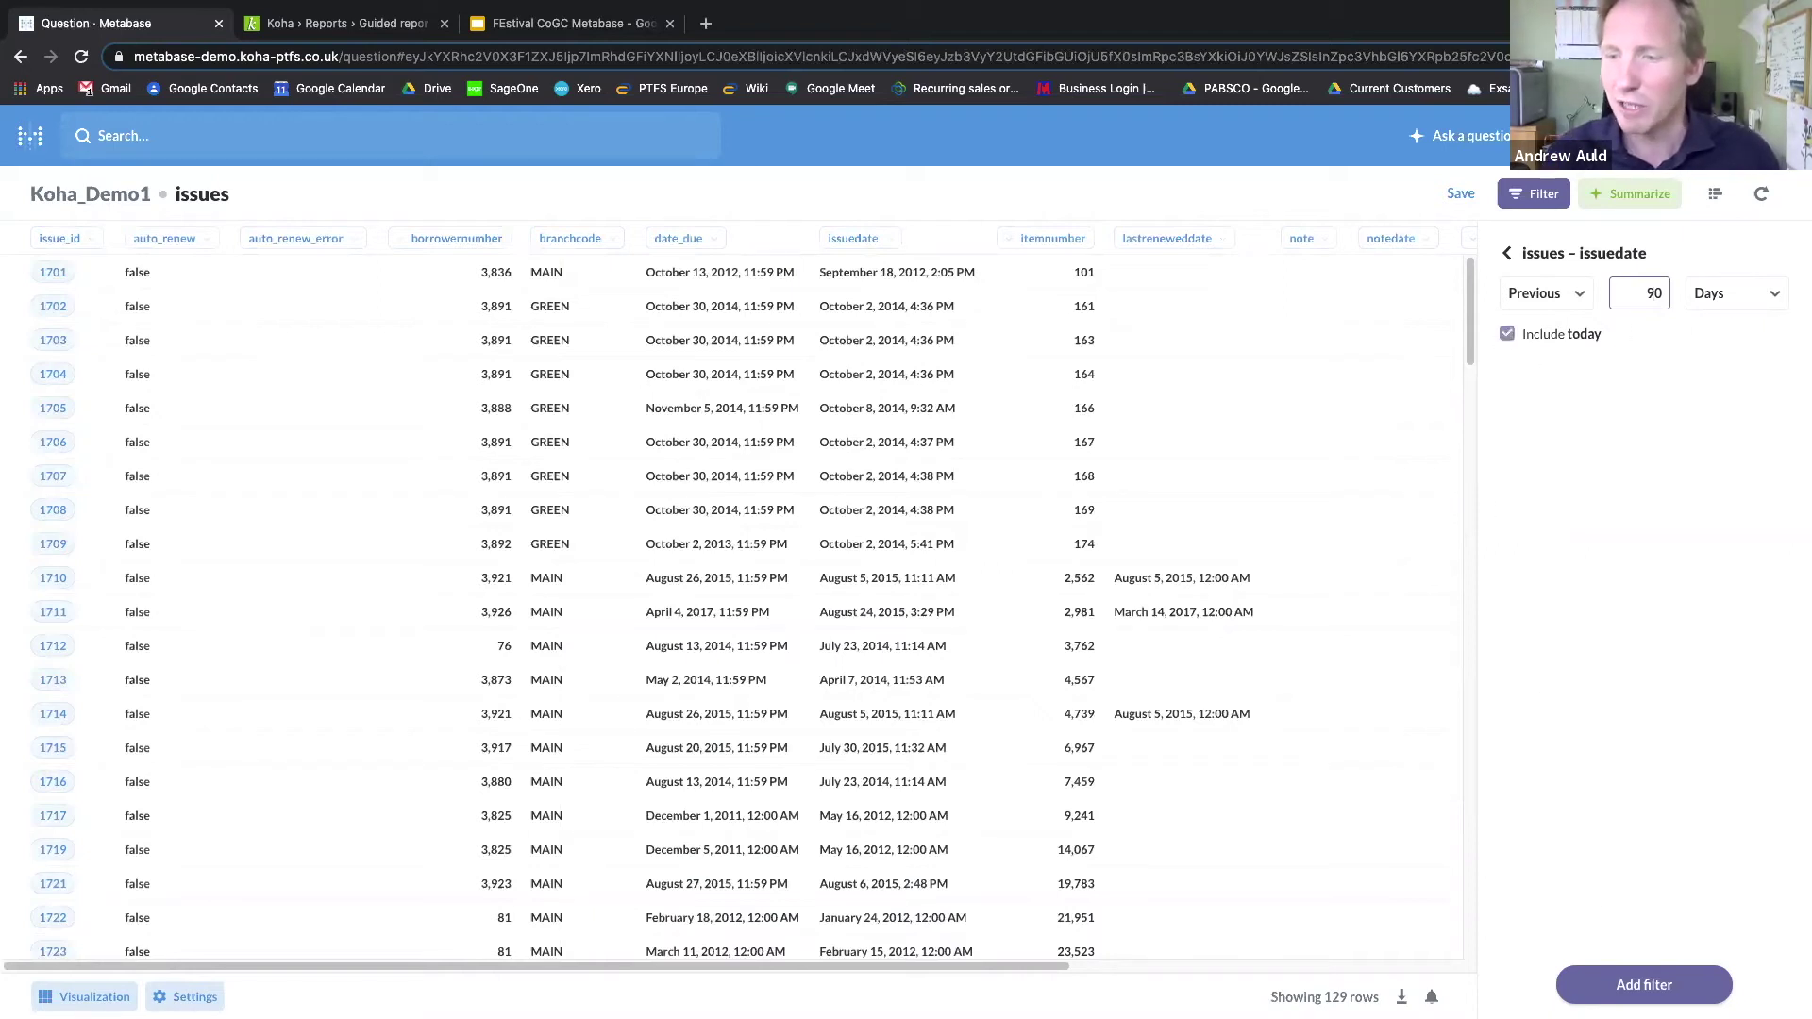
pyautogui.press('Return')
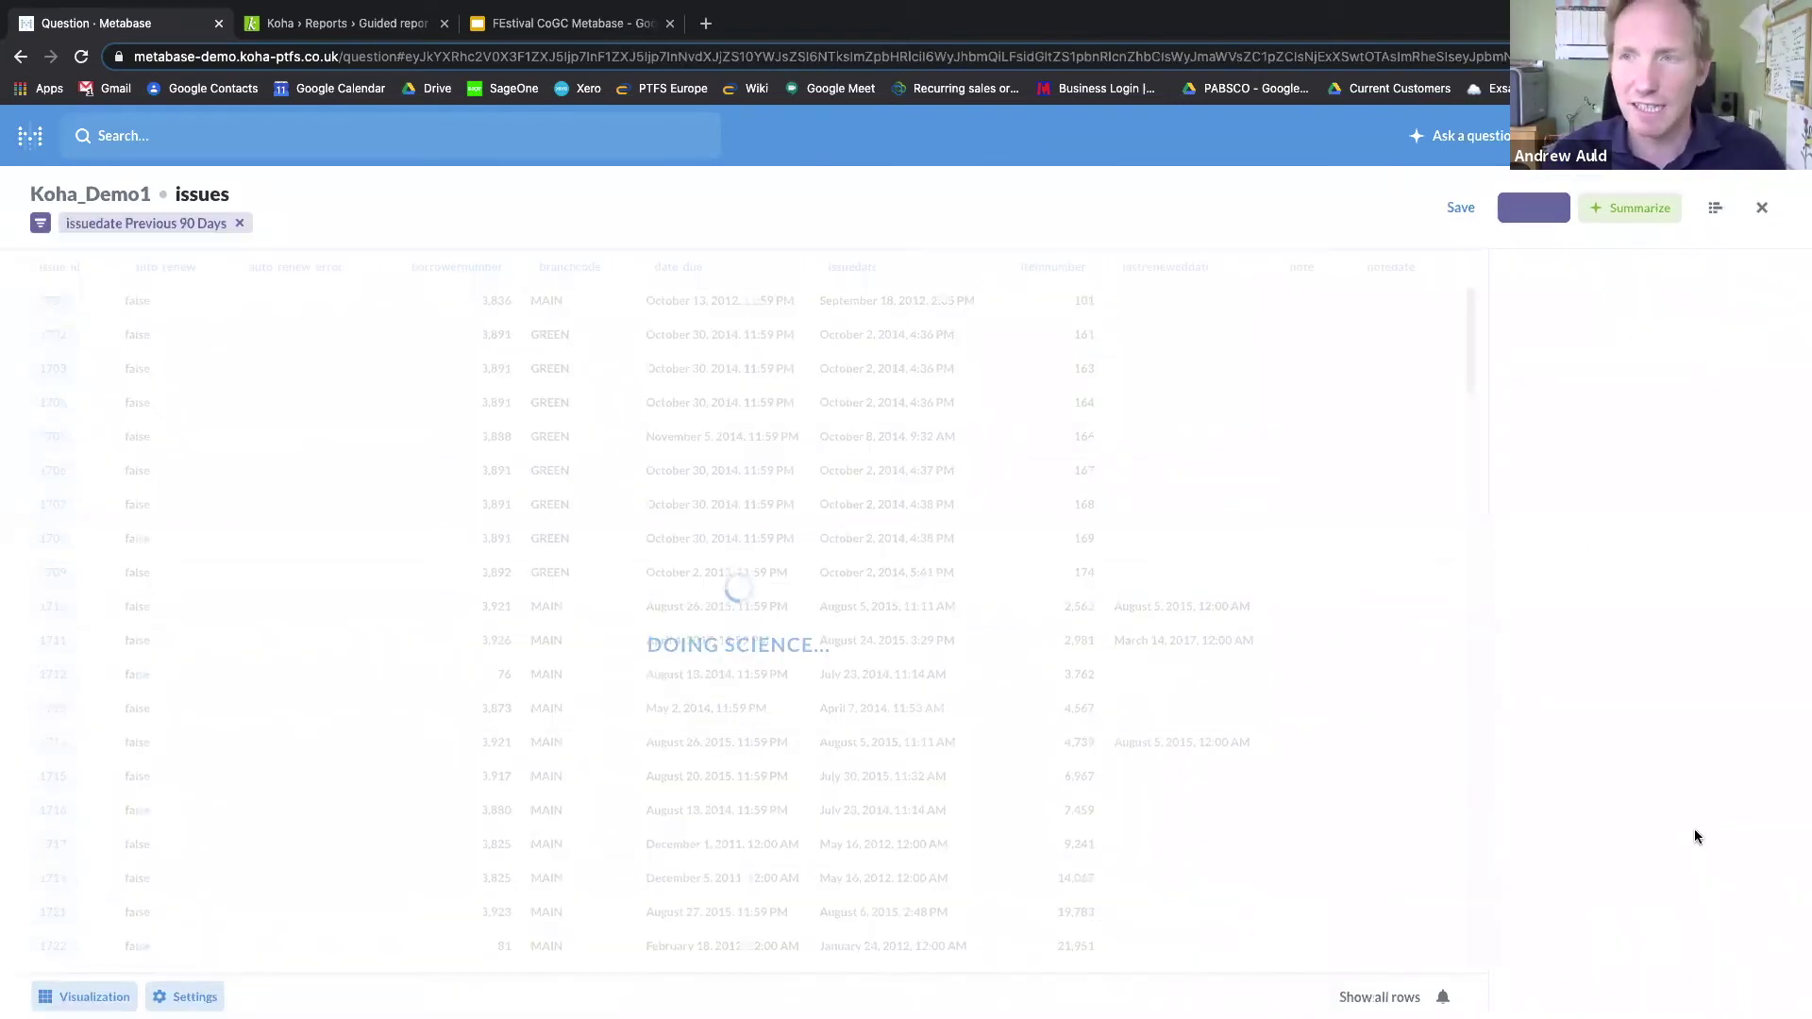
pyautogui.click(1657, 214)
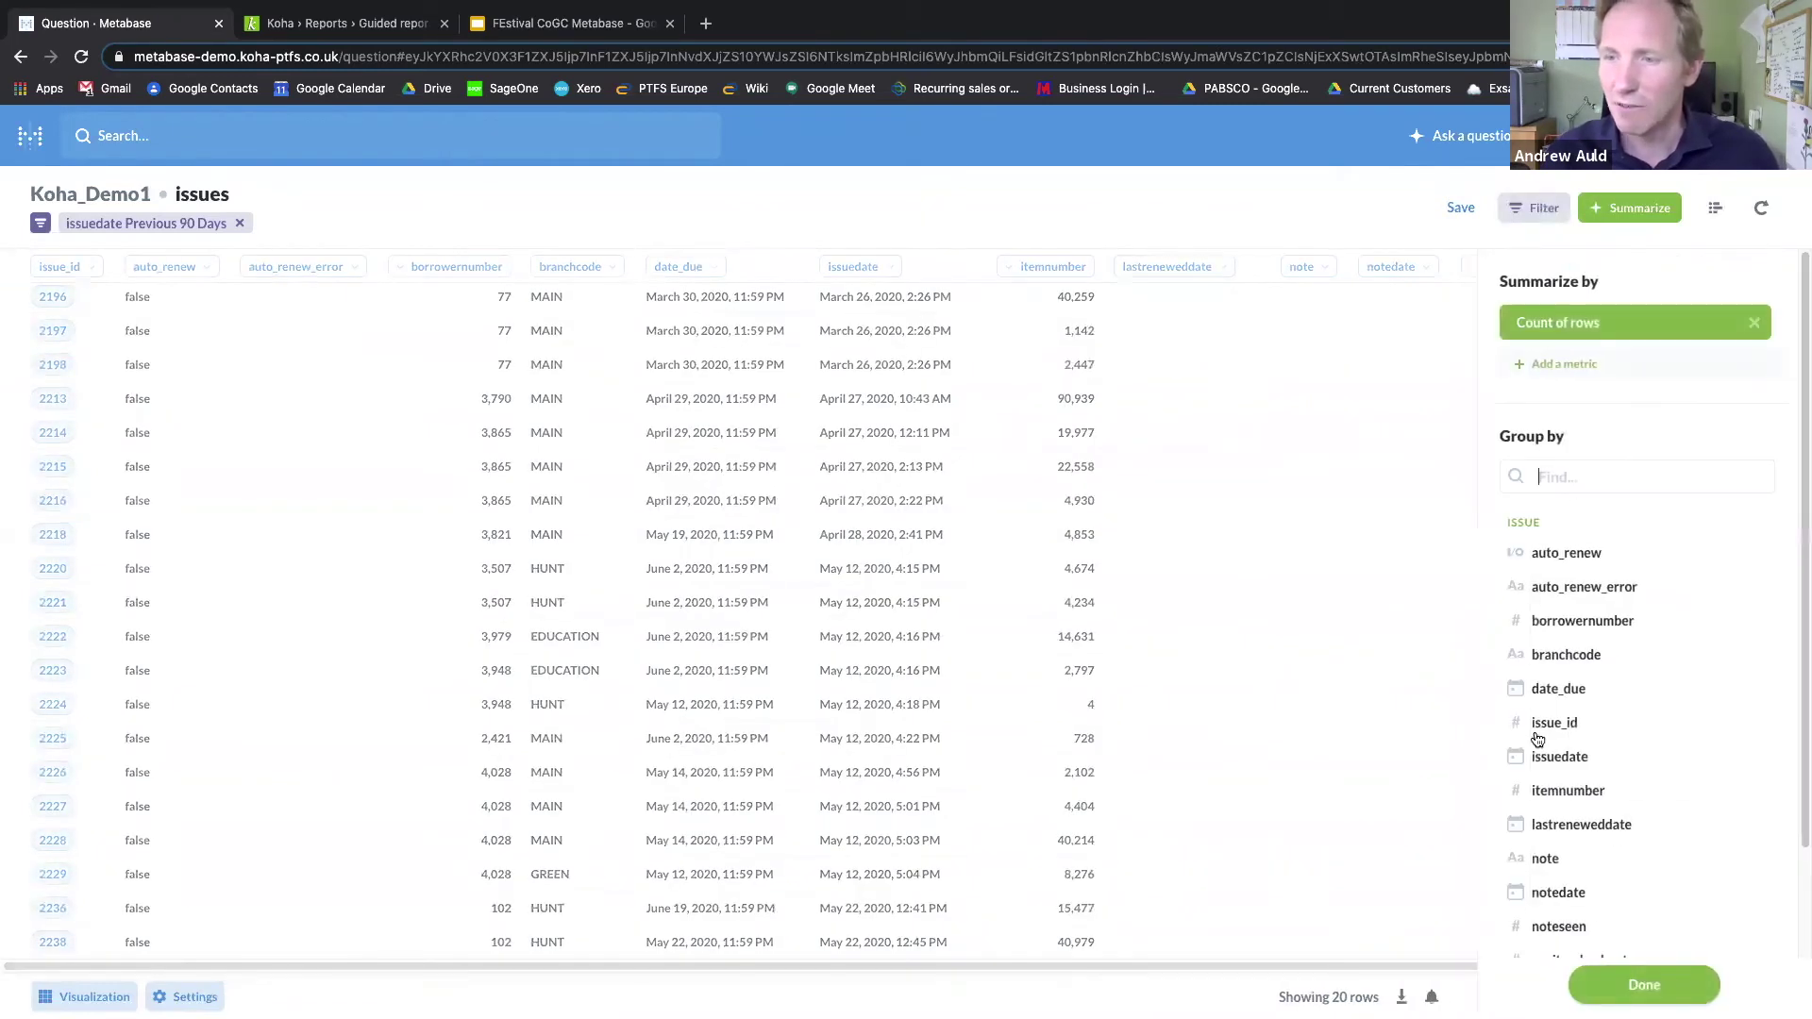
# Step: Count the filtered issues by branchcode and display the result as a pie chart
pyautogui.click(1564, 656)
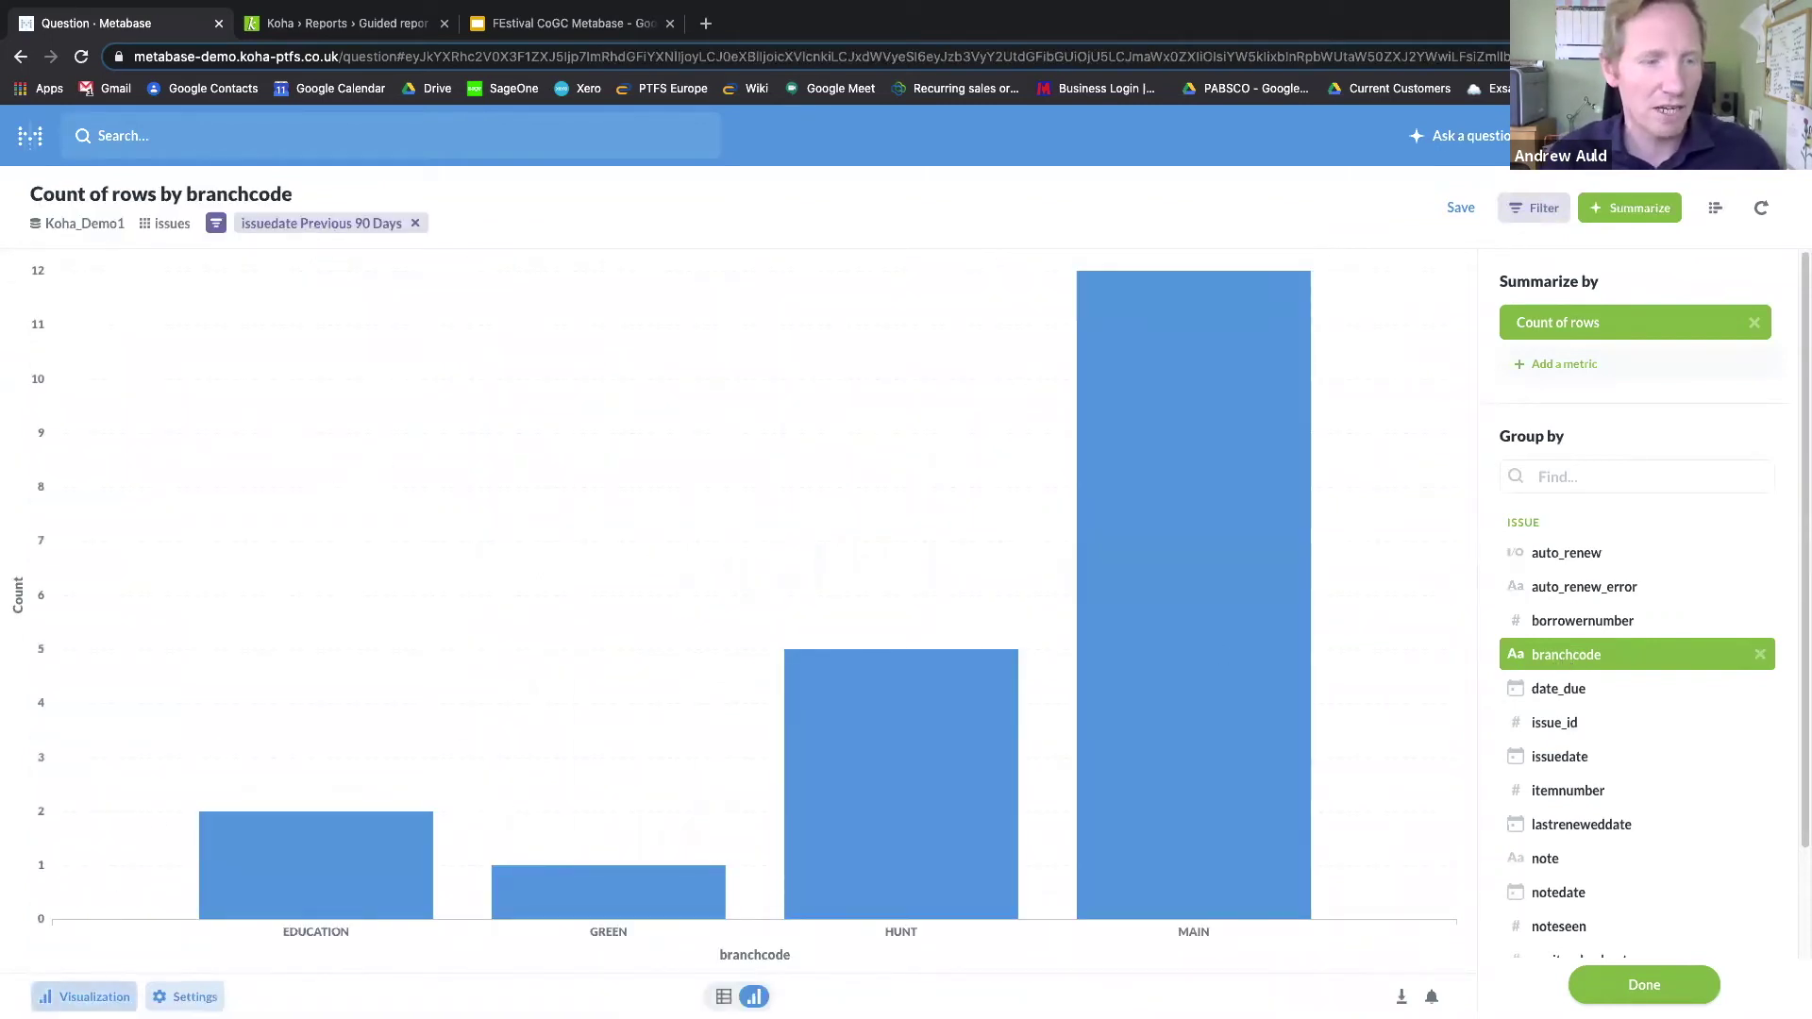
pyautogui.click(85, 996)
pyautogui.click(163, 501)
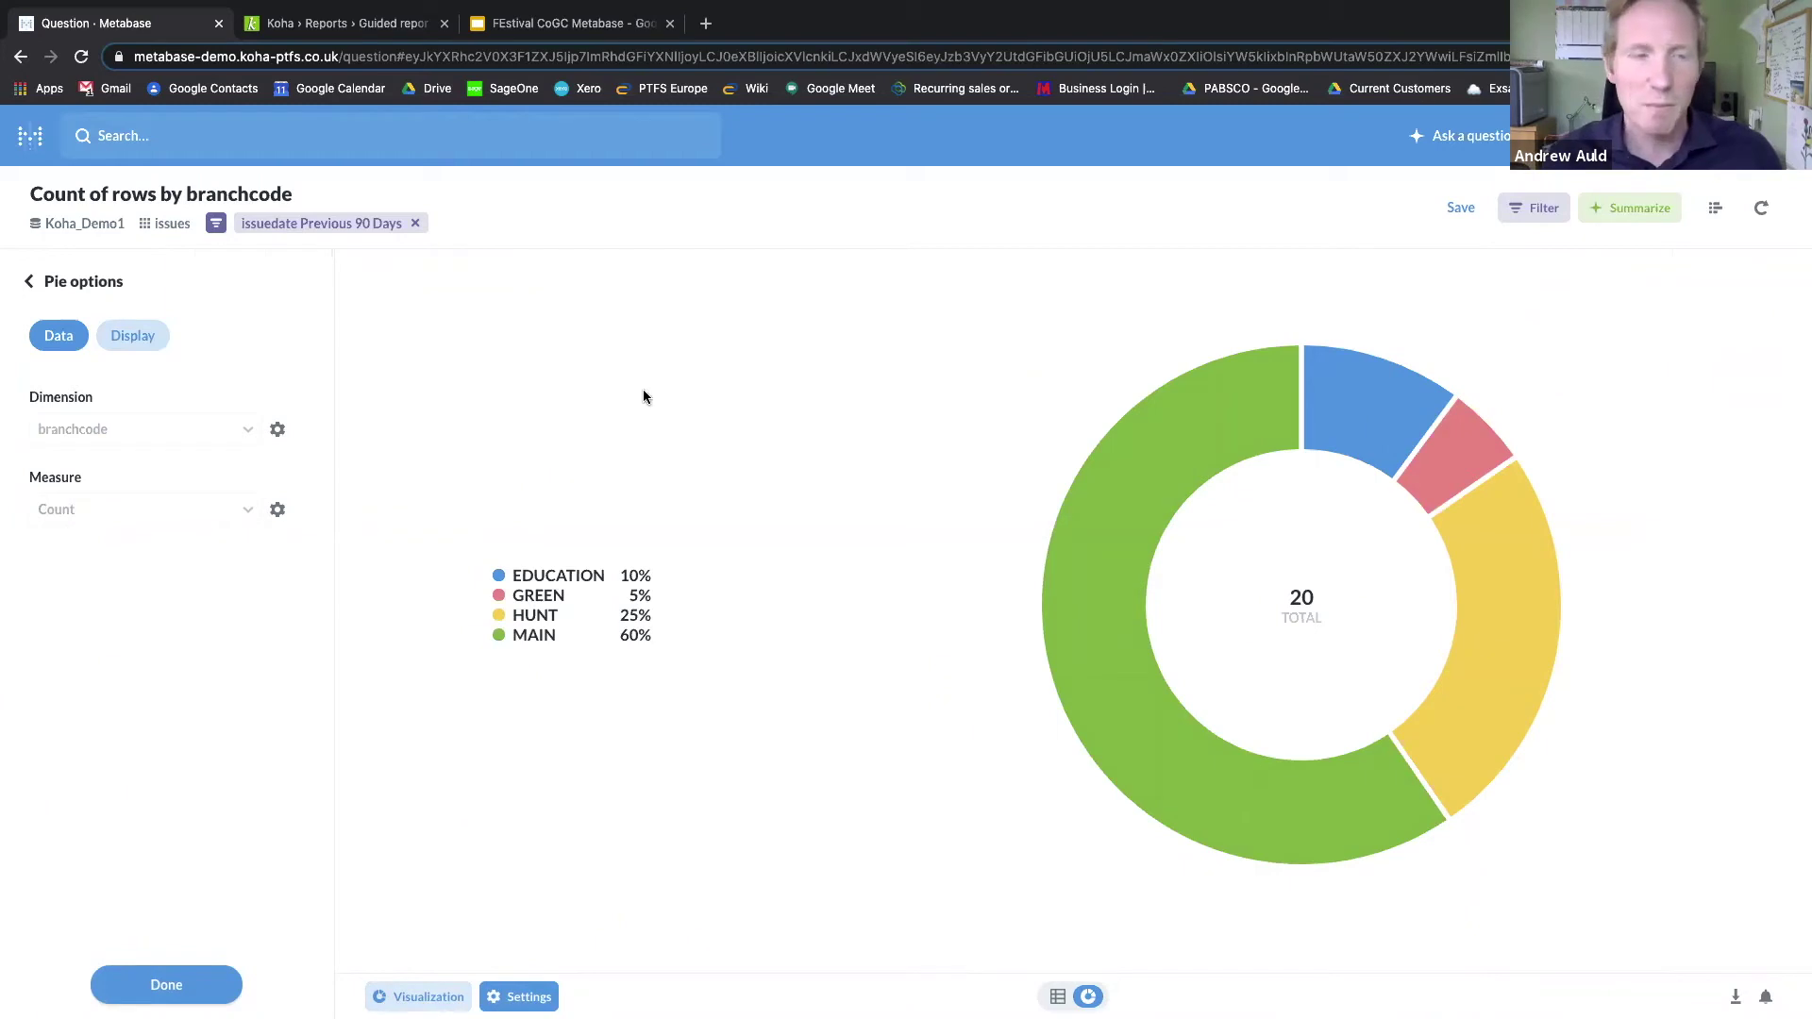
pyautogui.click(1453, 210)
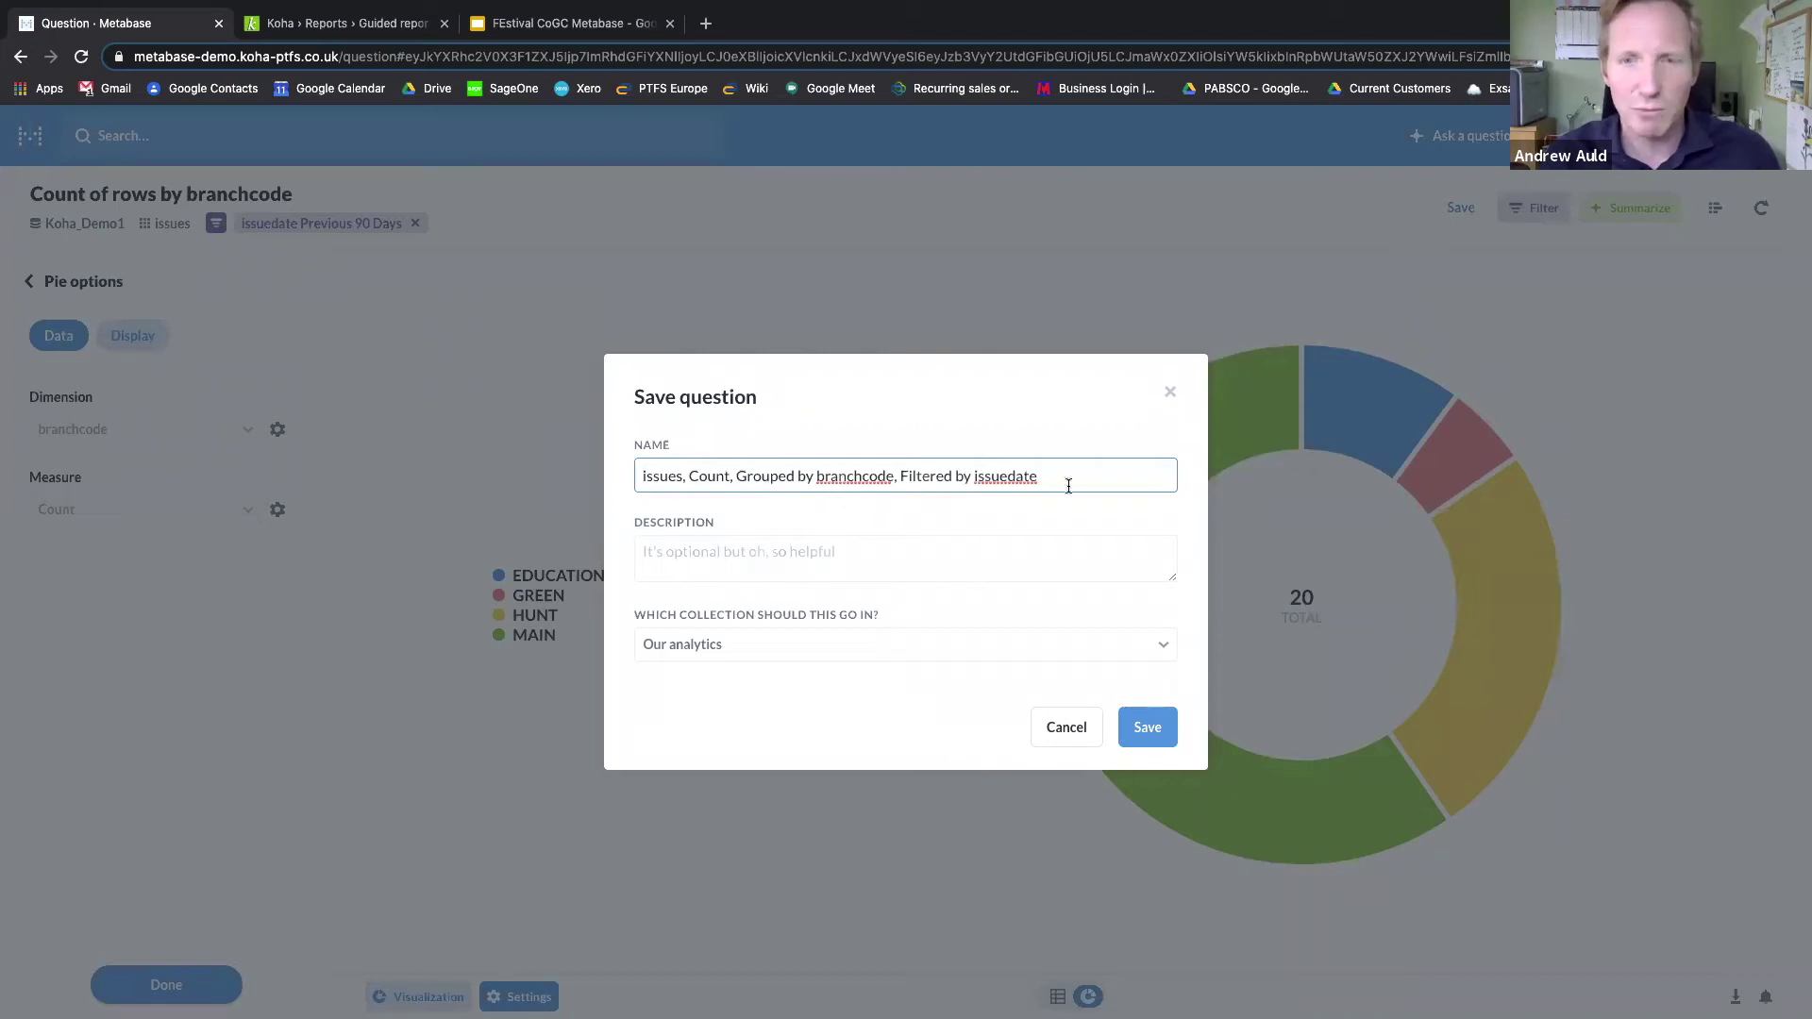
# Step: Save the chart as 'Issues in 90 days by branch' in My personal collection, then choose to add it to a dashboard
pyautogui.moveTo(1066, 480); pyautogui.dragTo(621, 463)
pyautogui.write('Issues in 9')
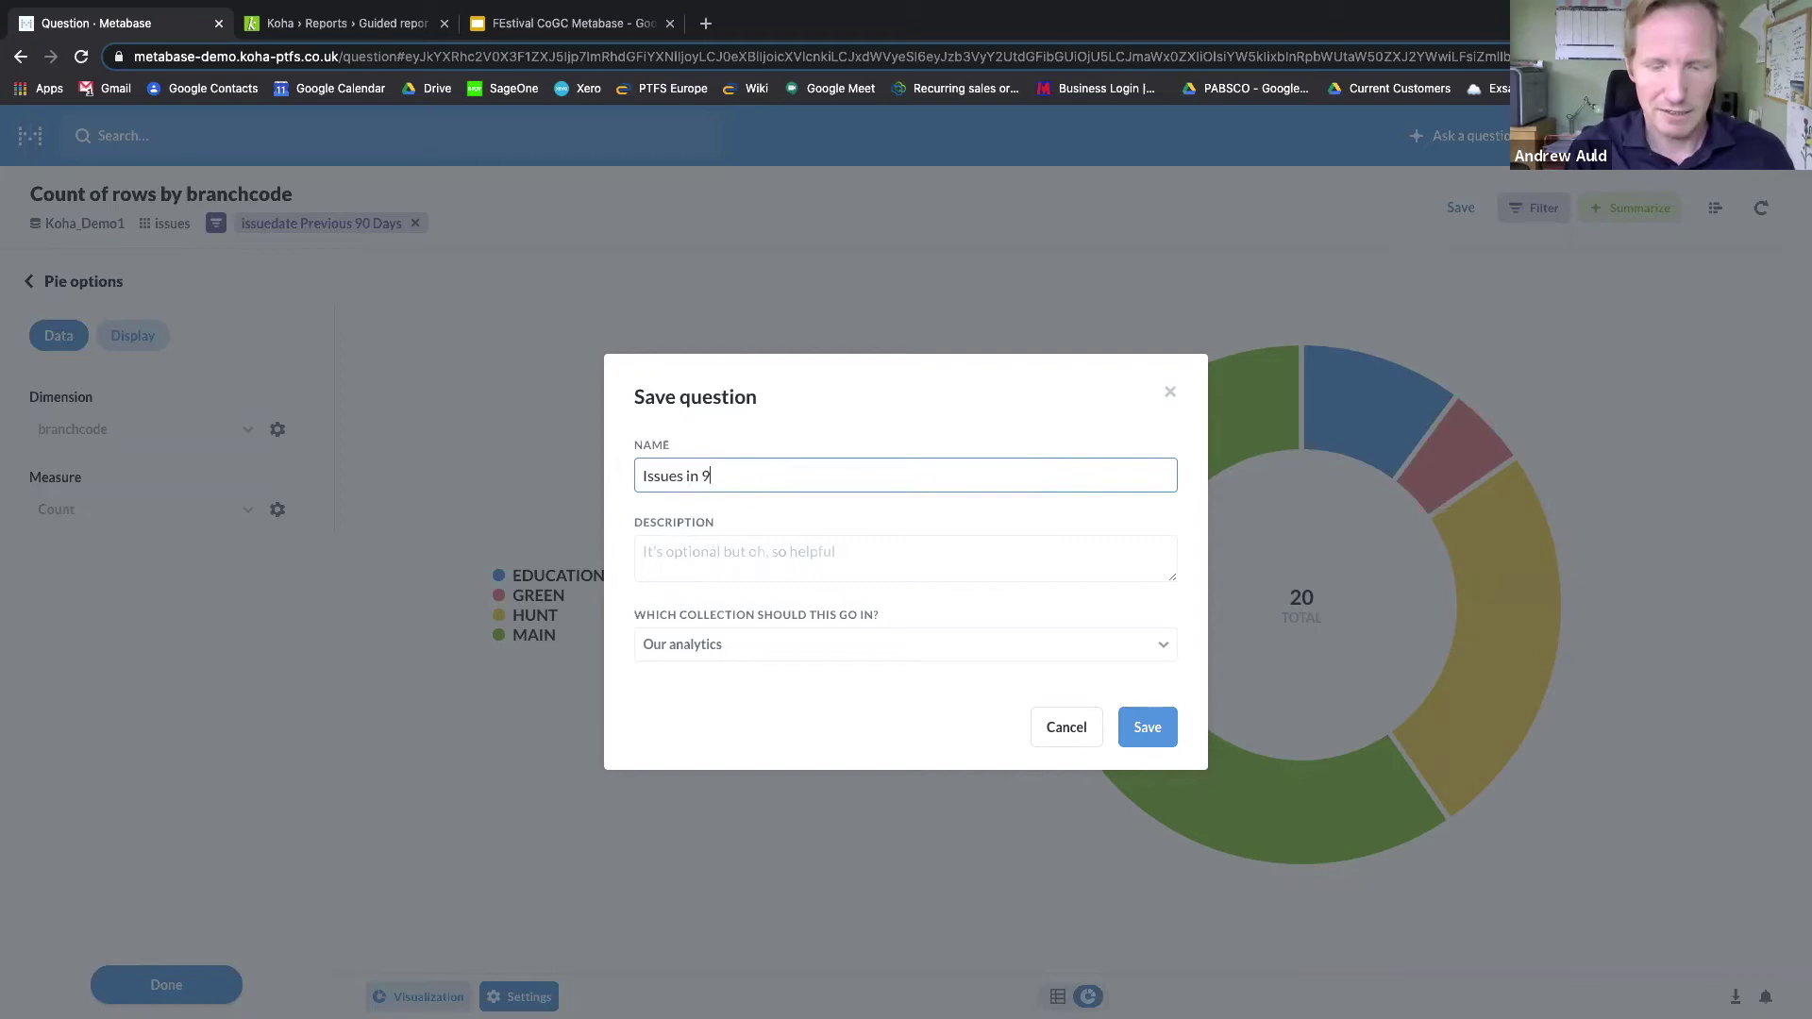
pyautogui.write('0 dayss')
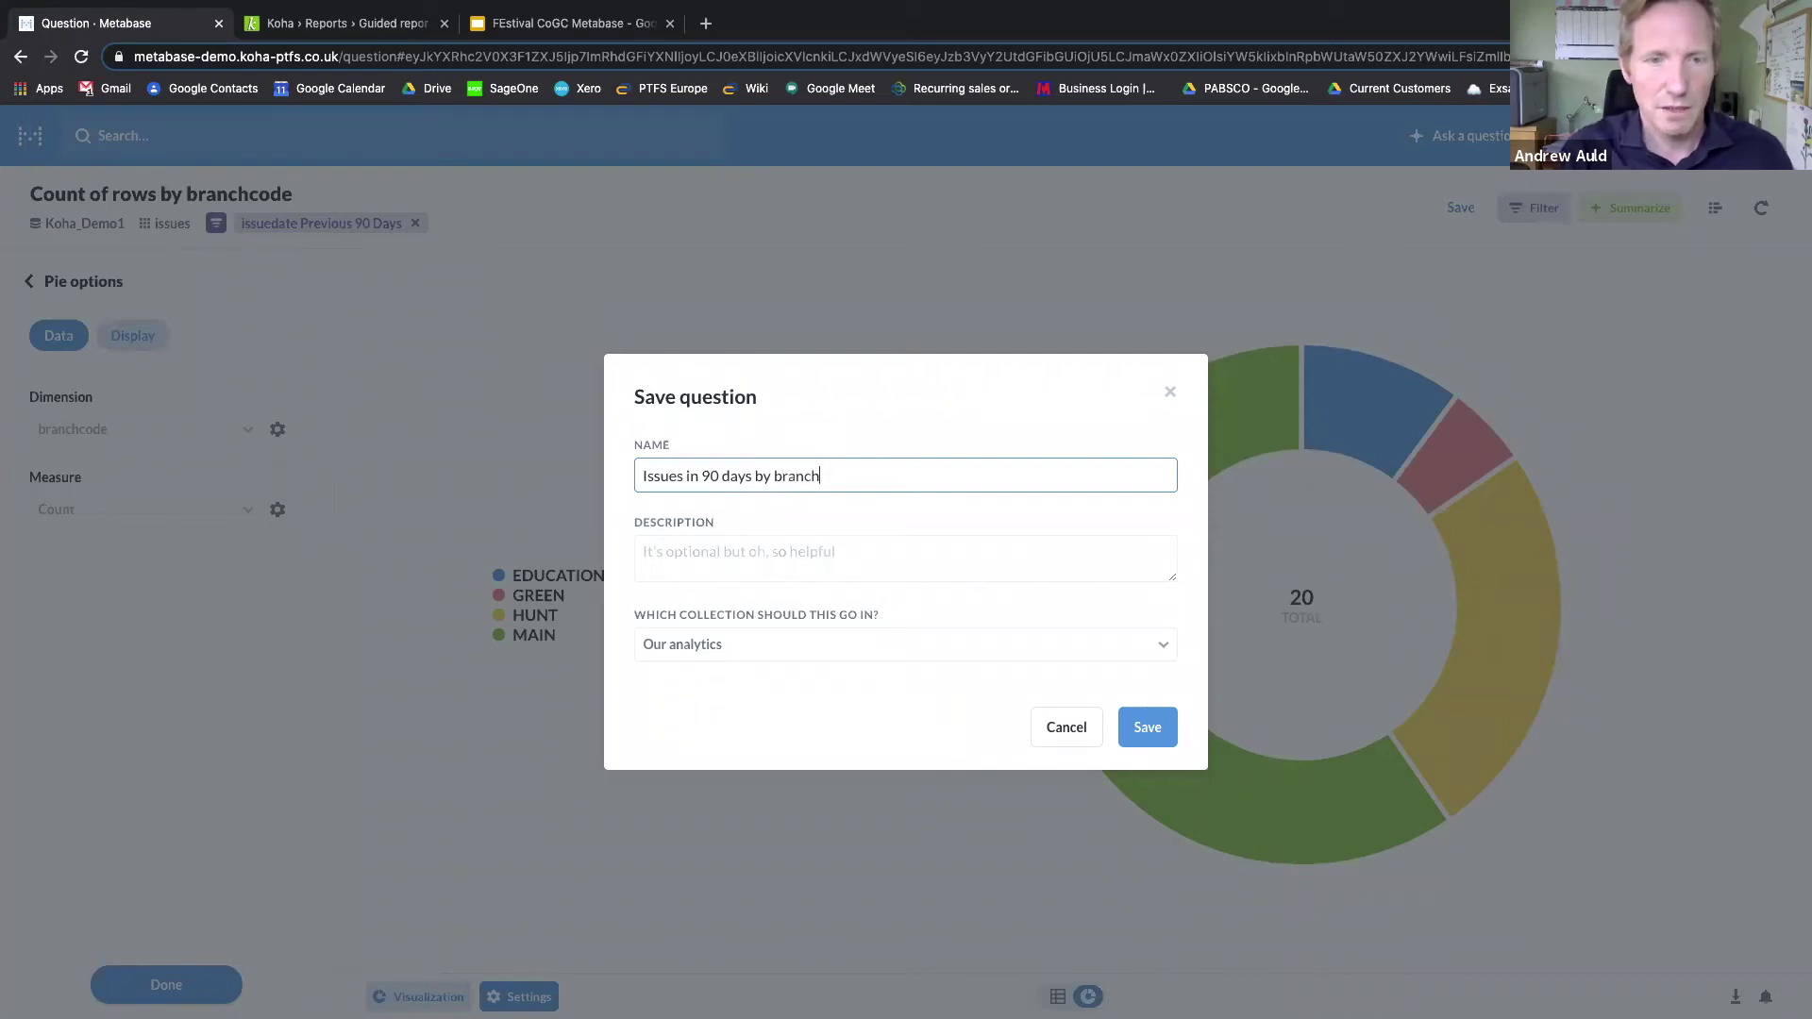
pyautogui.click(1161, 643)
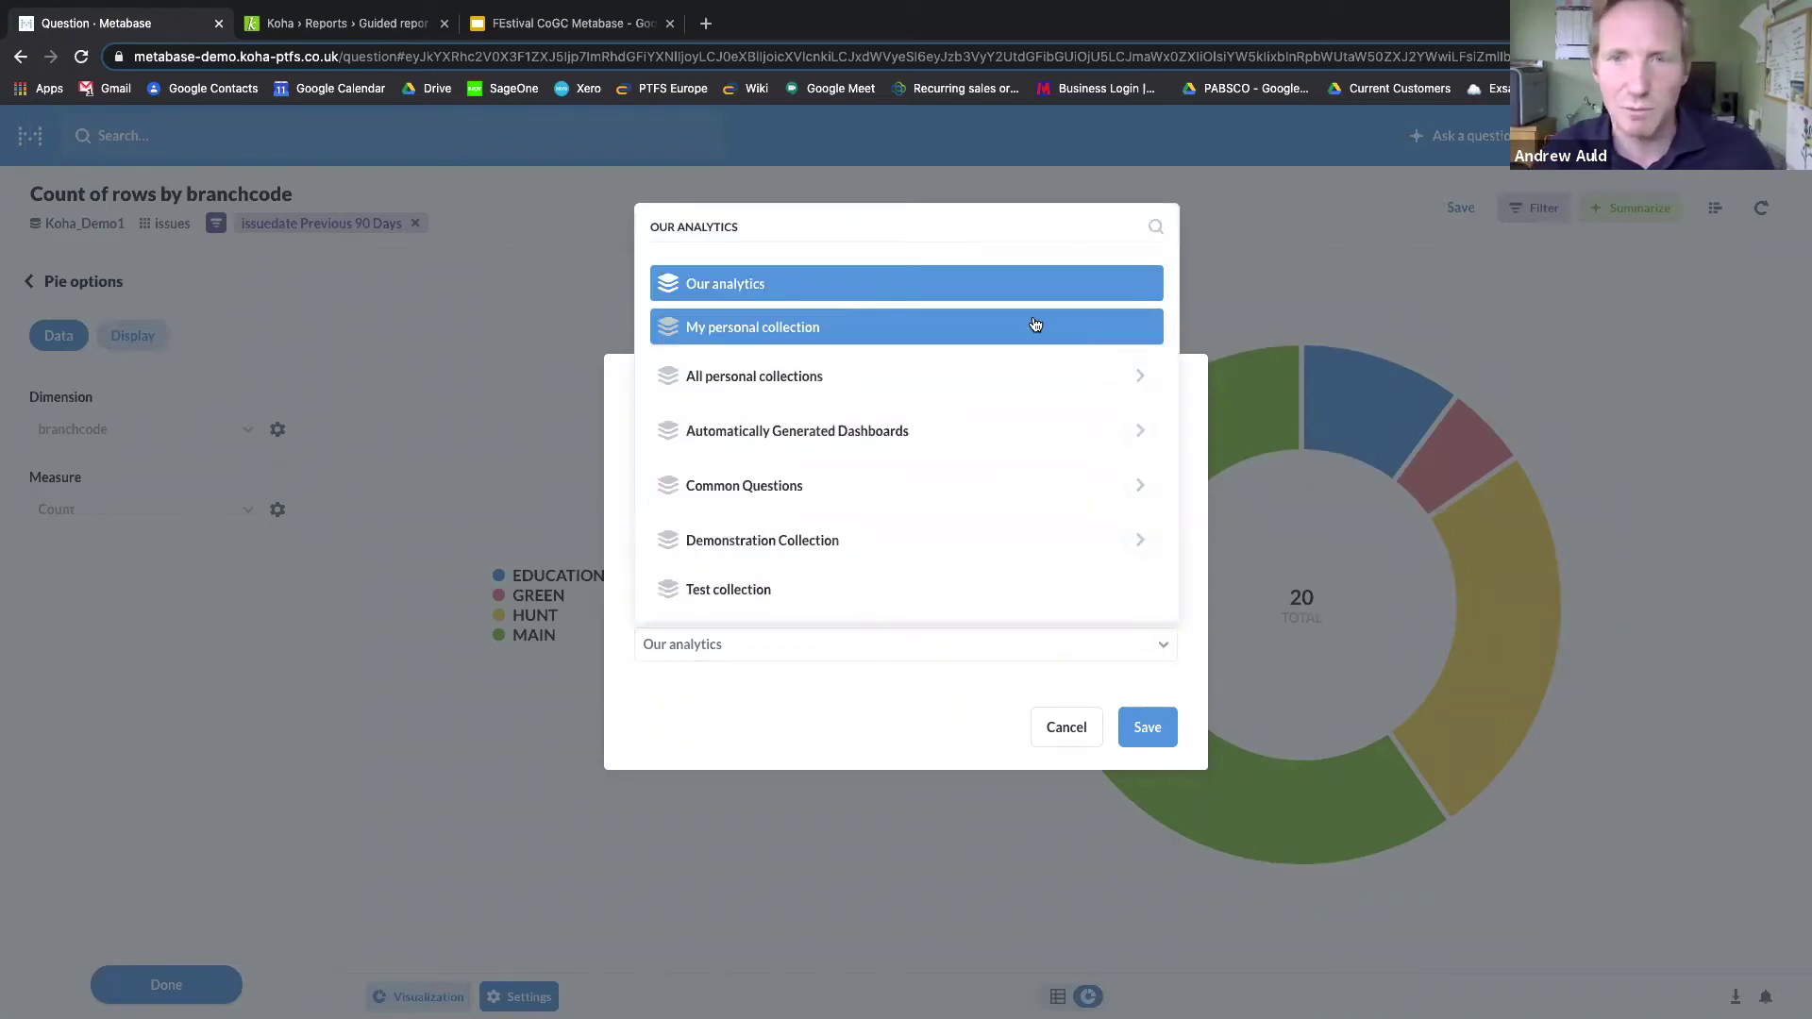
pyautogui.click(1035, 324)
pyautogui.click(1158, 730)
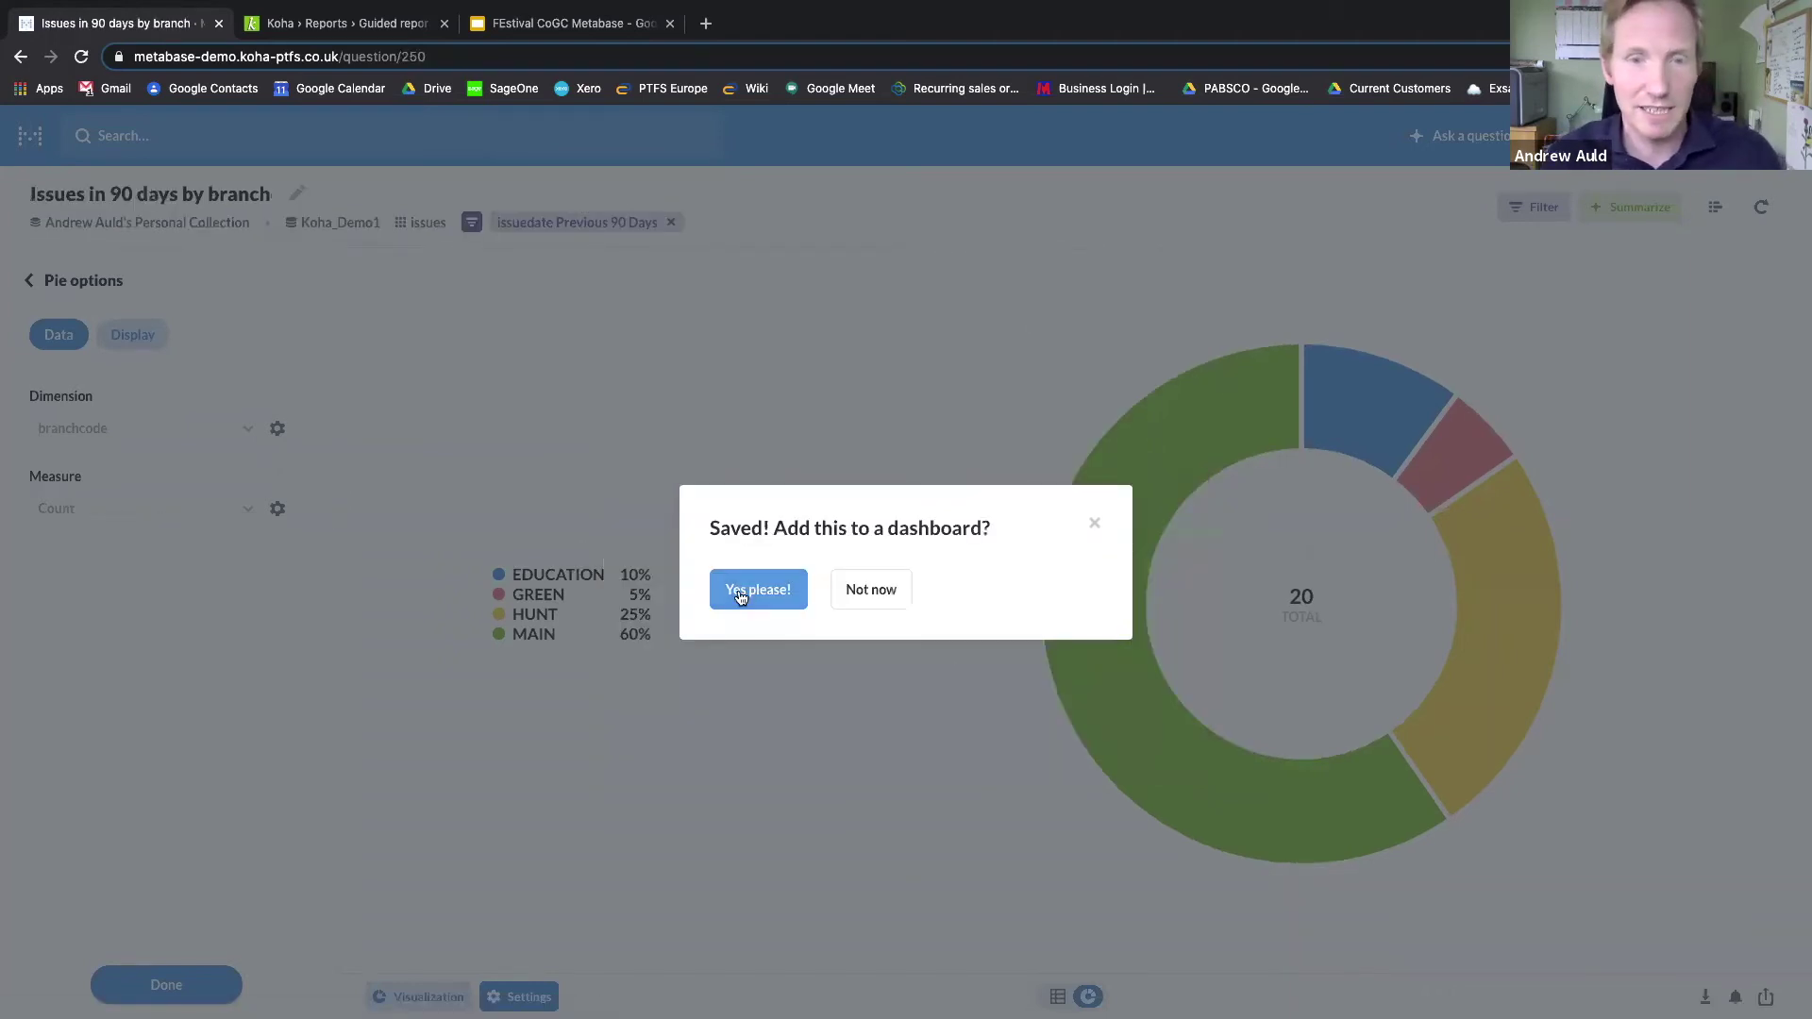
pyautogui.click(746, 594)
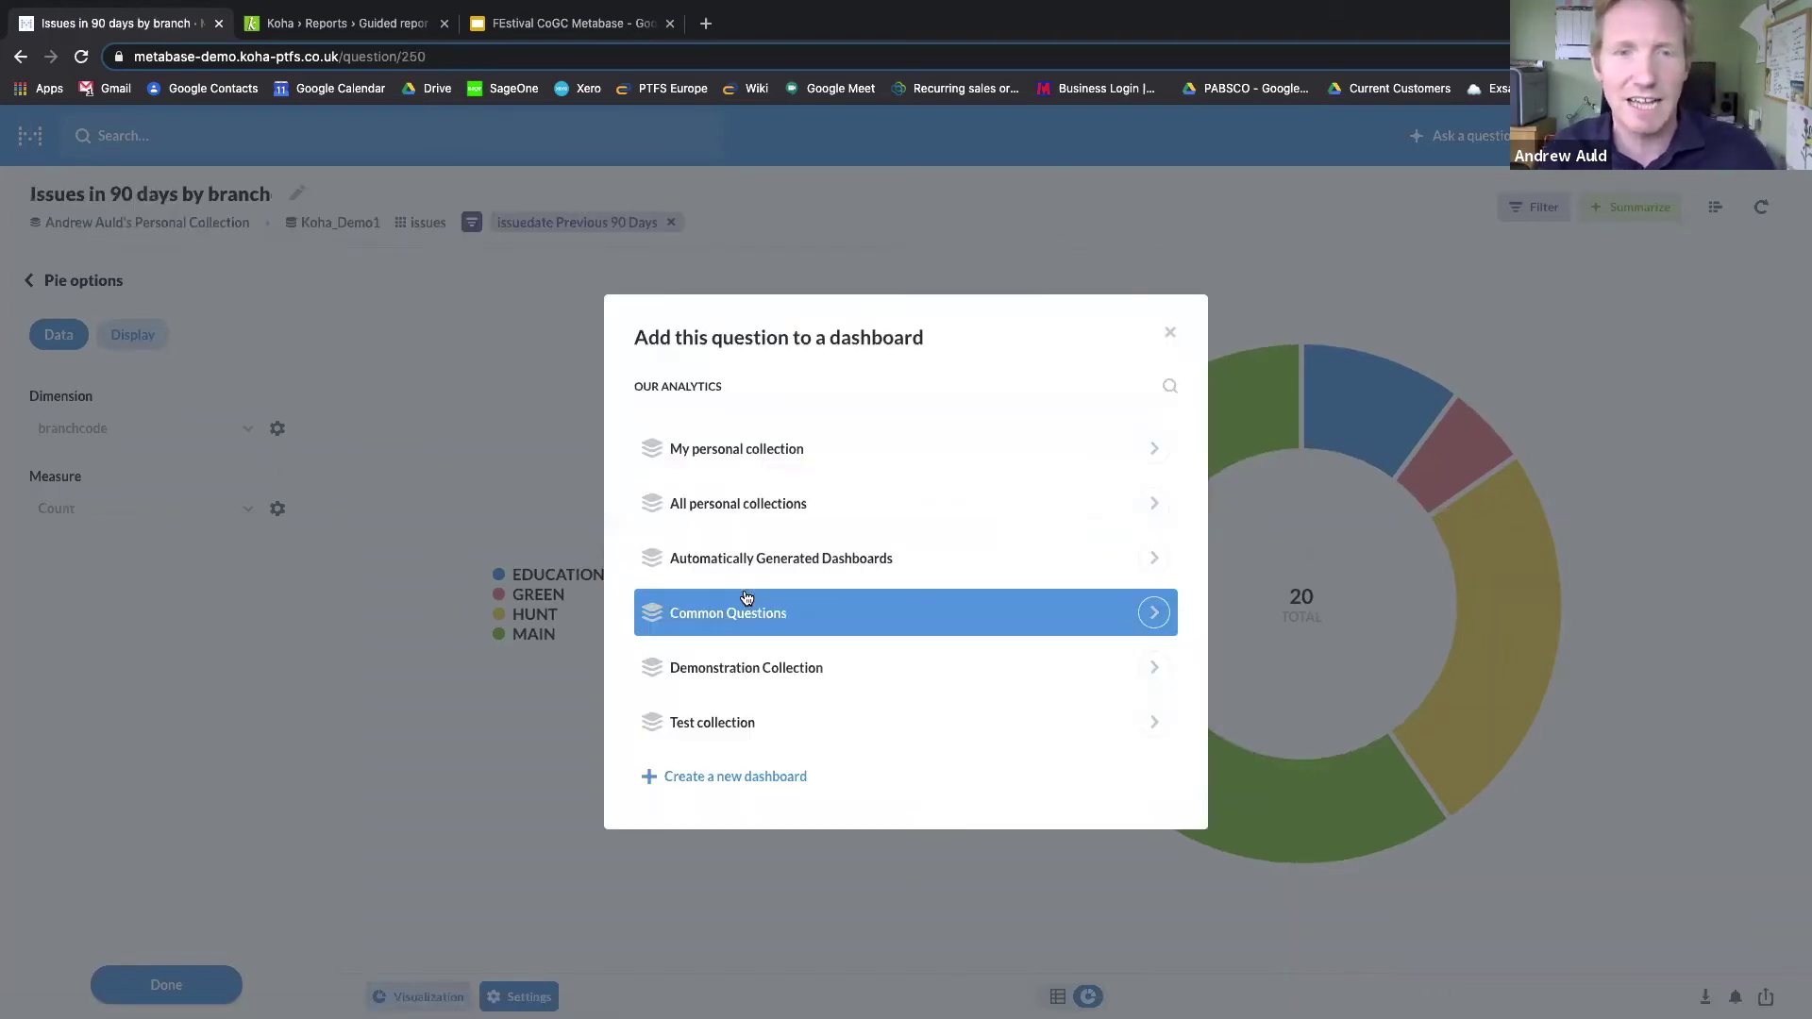
pyautogui.click(1151, 449)
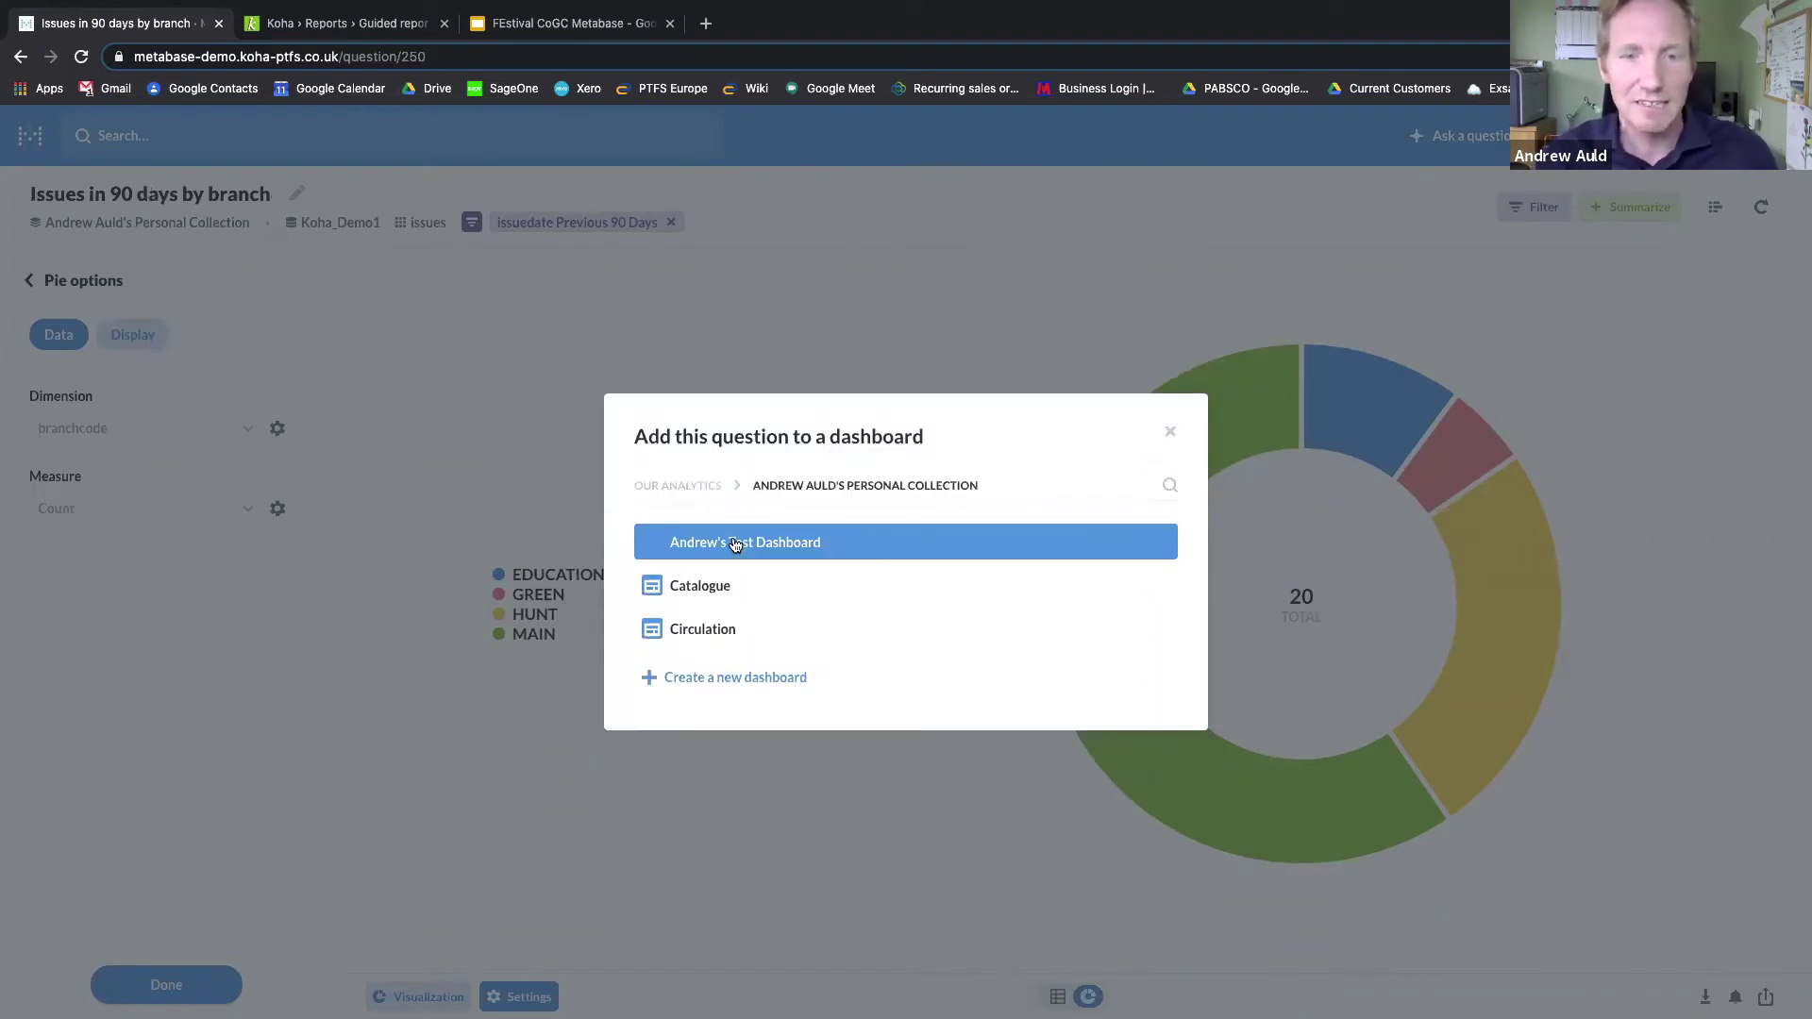
# Step: Place the pie chart on the test dashboard, enlarge its card, and save the dashboard
pyautogui.click(735, 544)
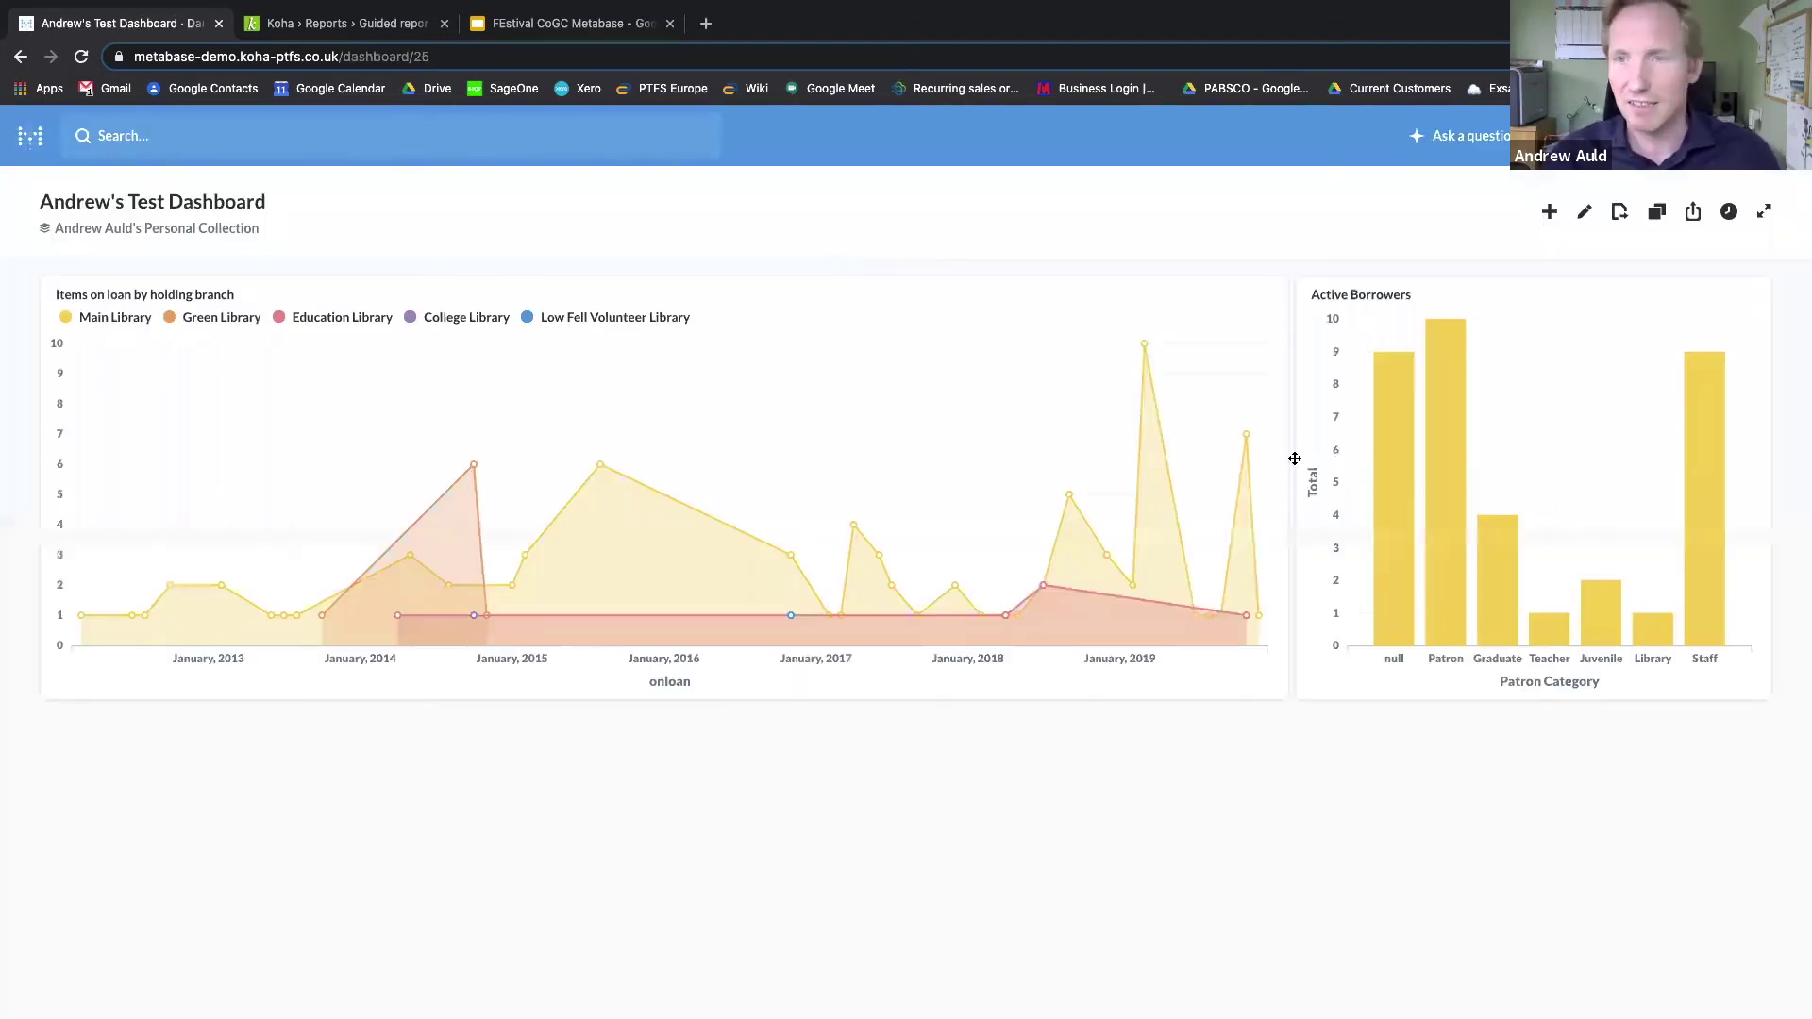
pyautogui.scroll(-3, 850, 490)
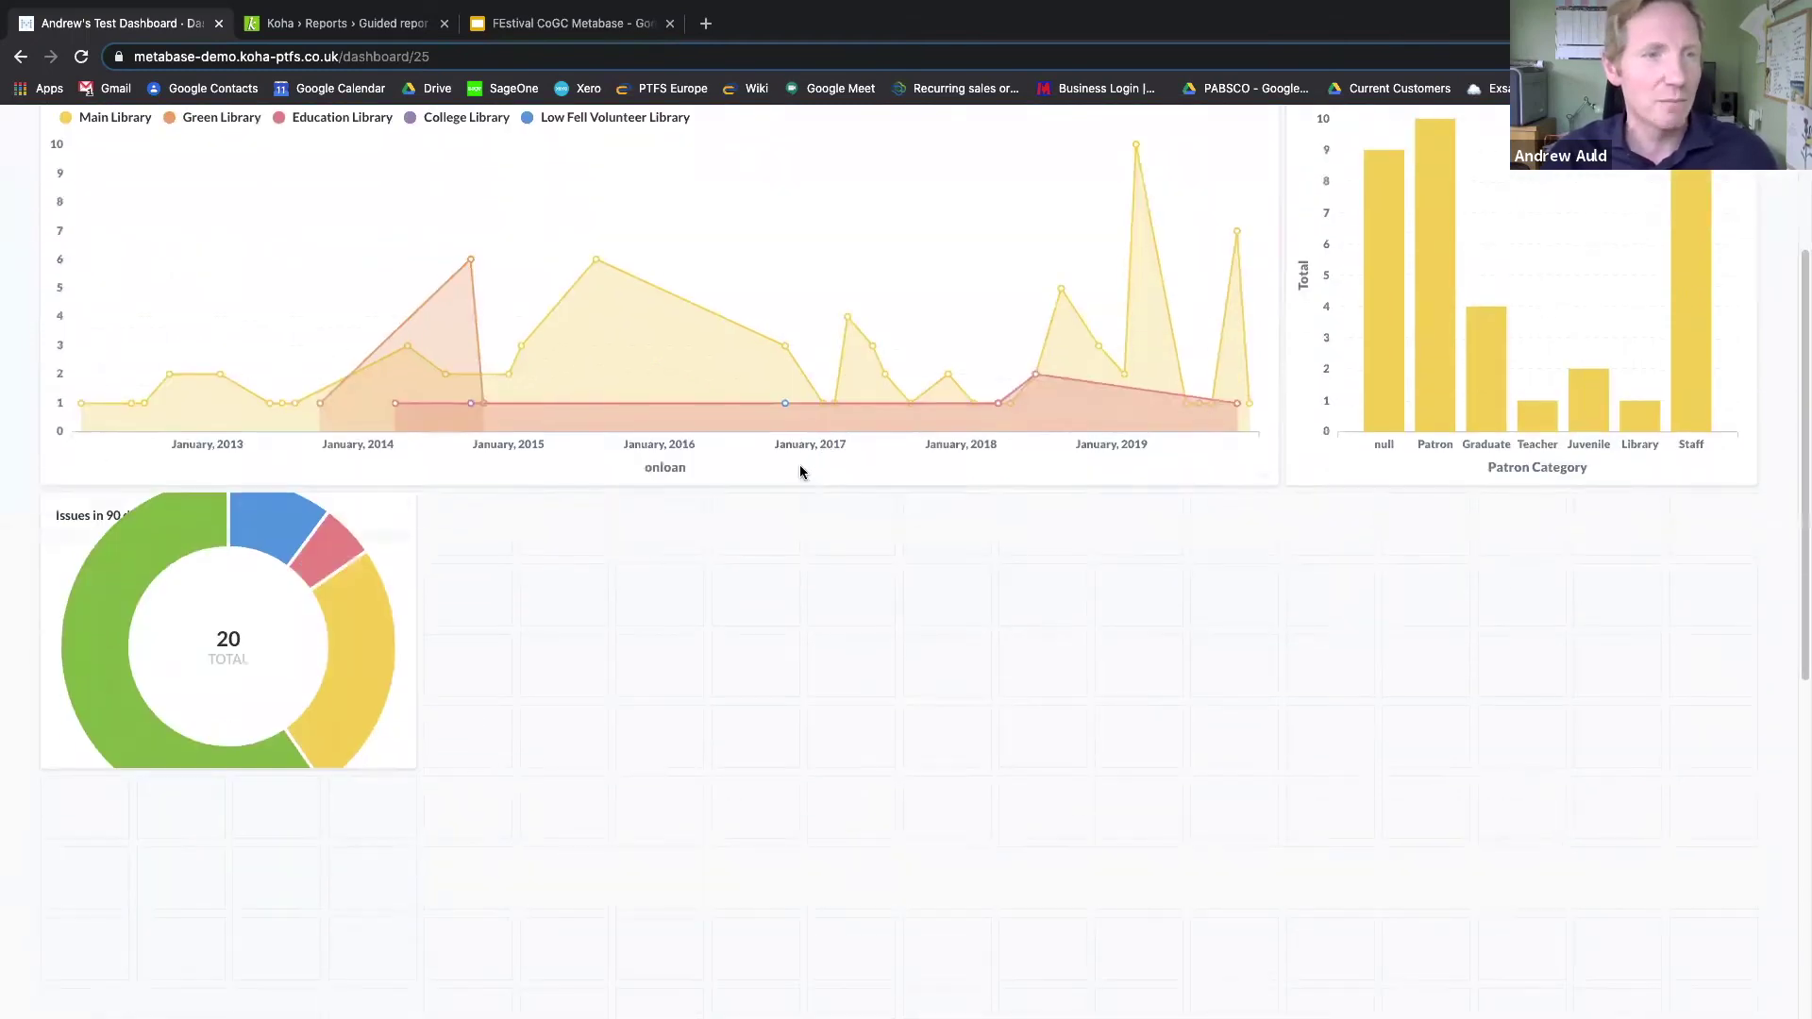
pyautogui.scroll(-3, 801, 469)
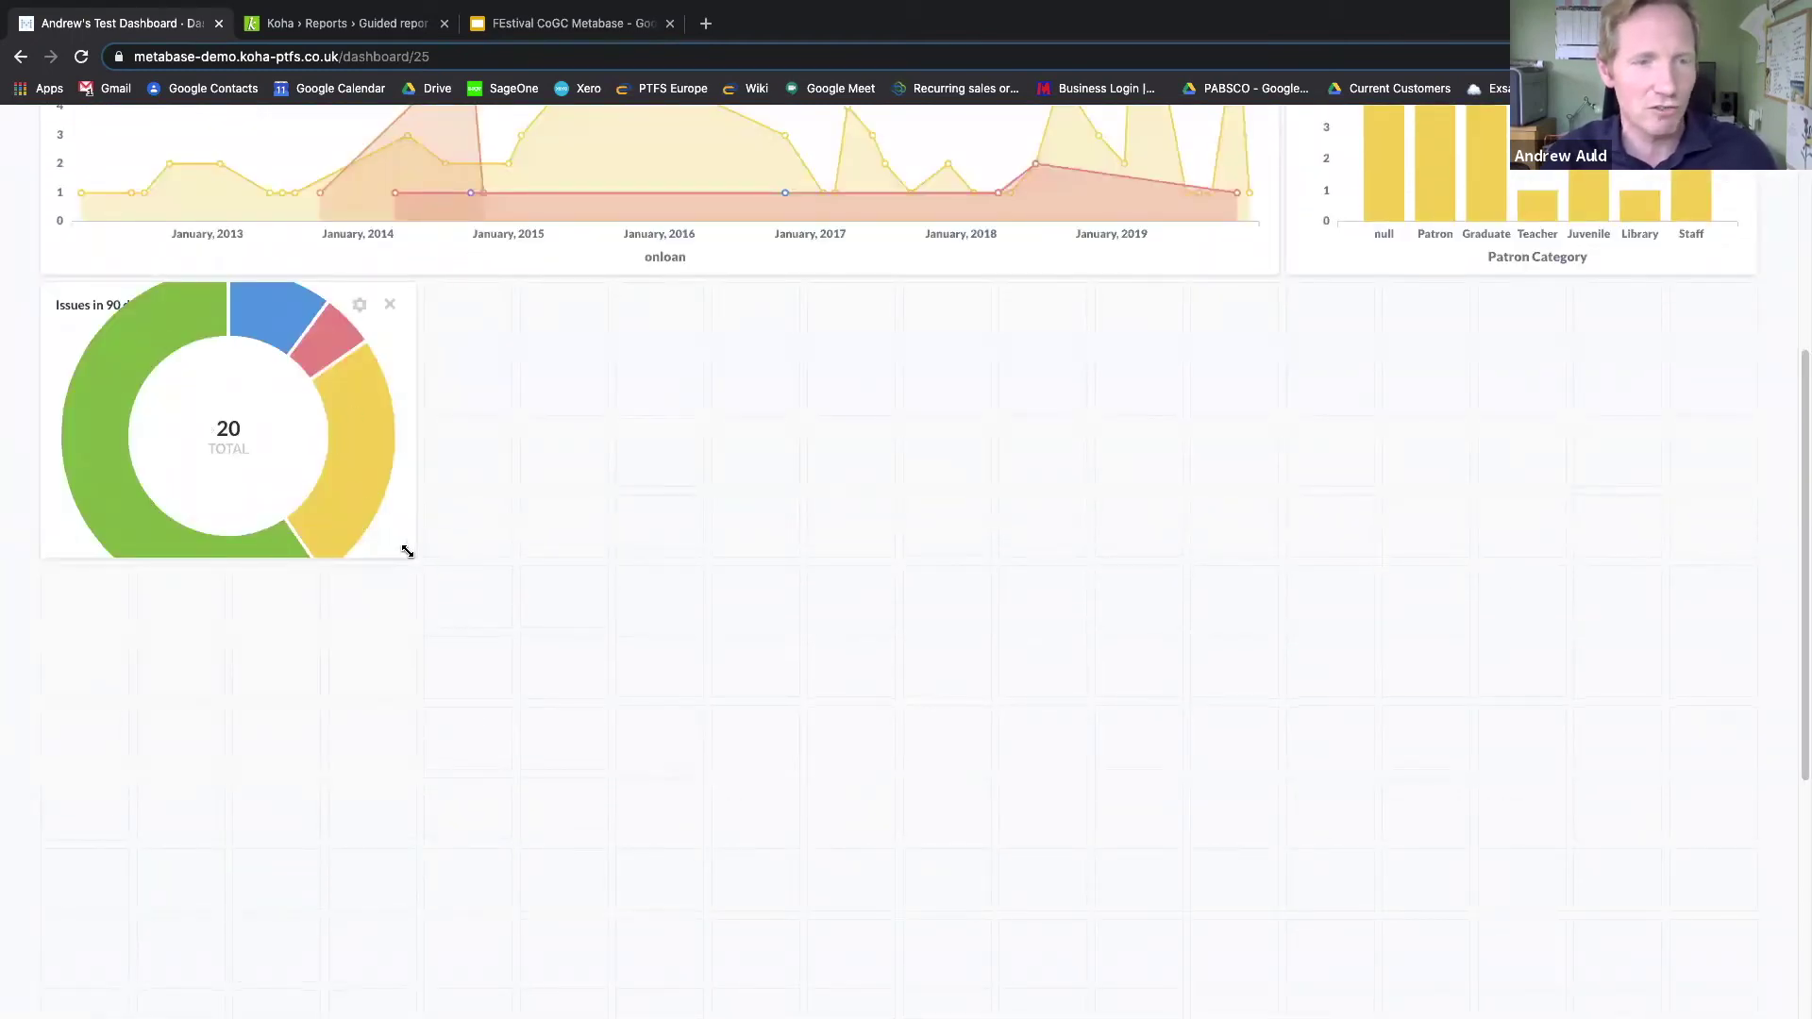
pyautogui.moveTo(403, 550); pyautogui.dragTo(600, 910)
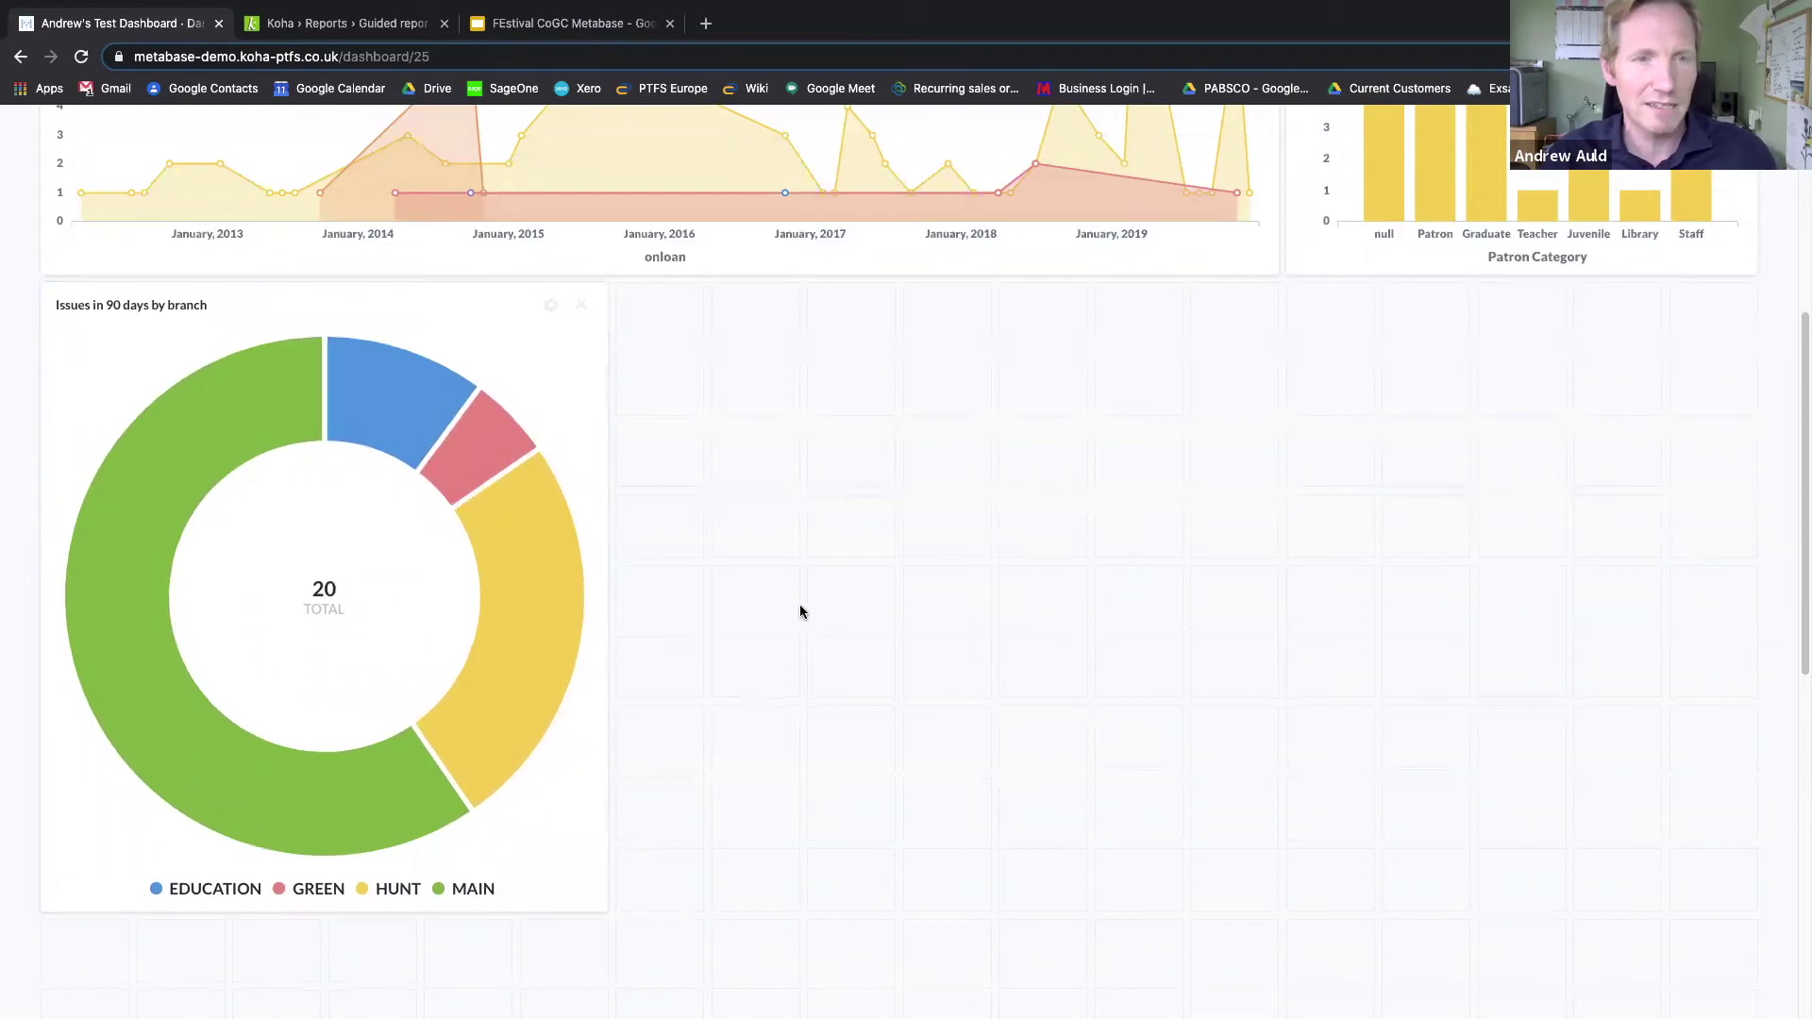
pyautogui.scroll(5, 1195, 495)
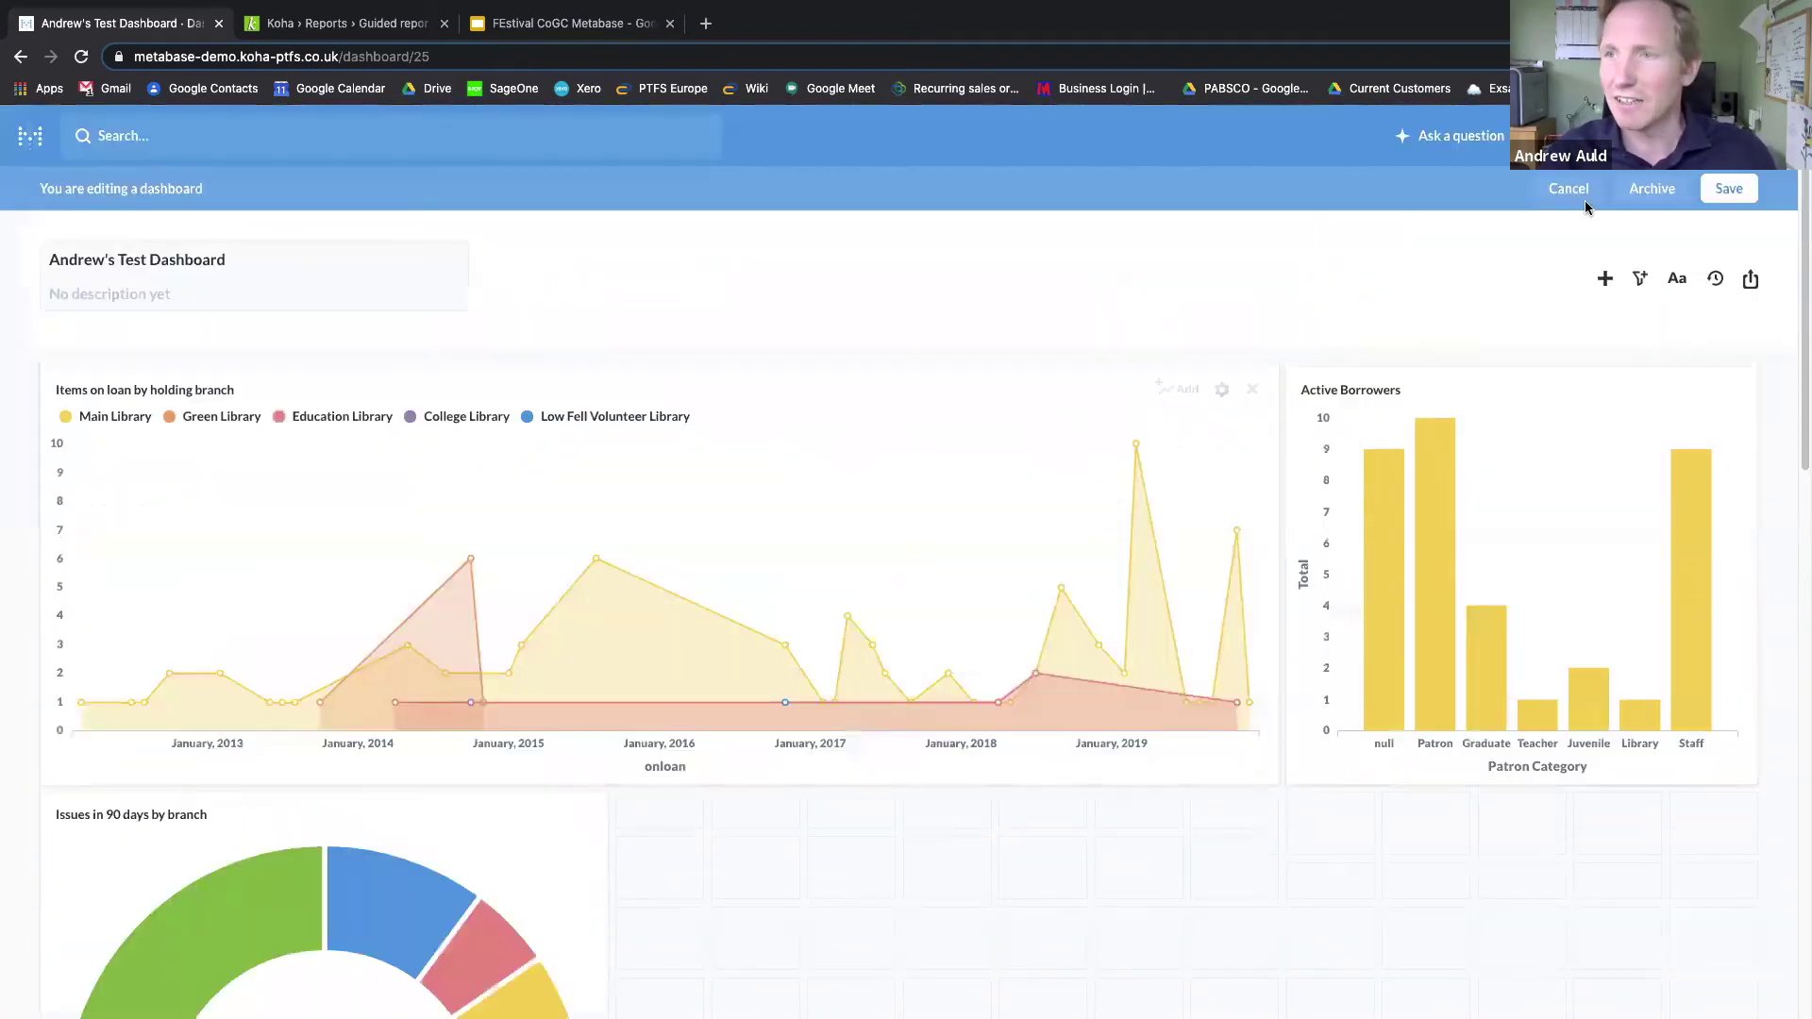
pyautogui.click(1718, 188)
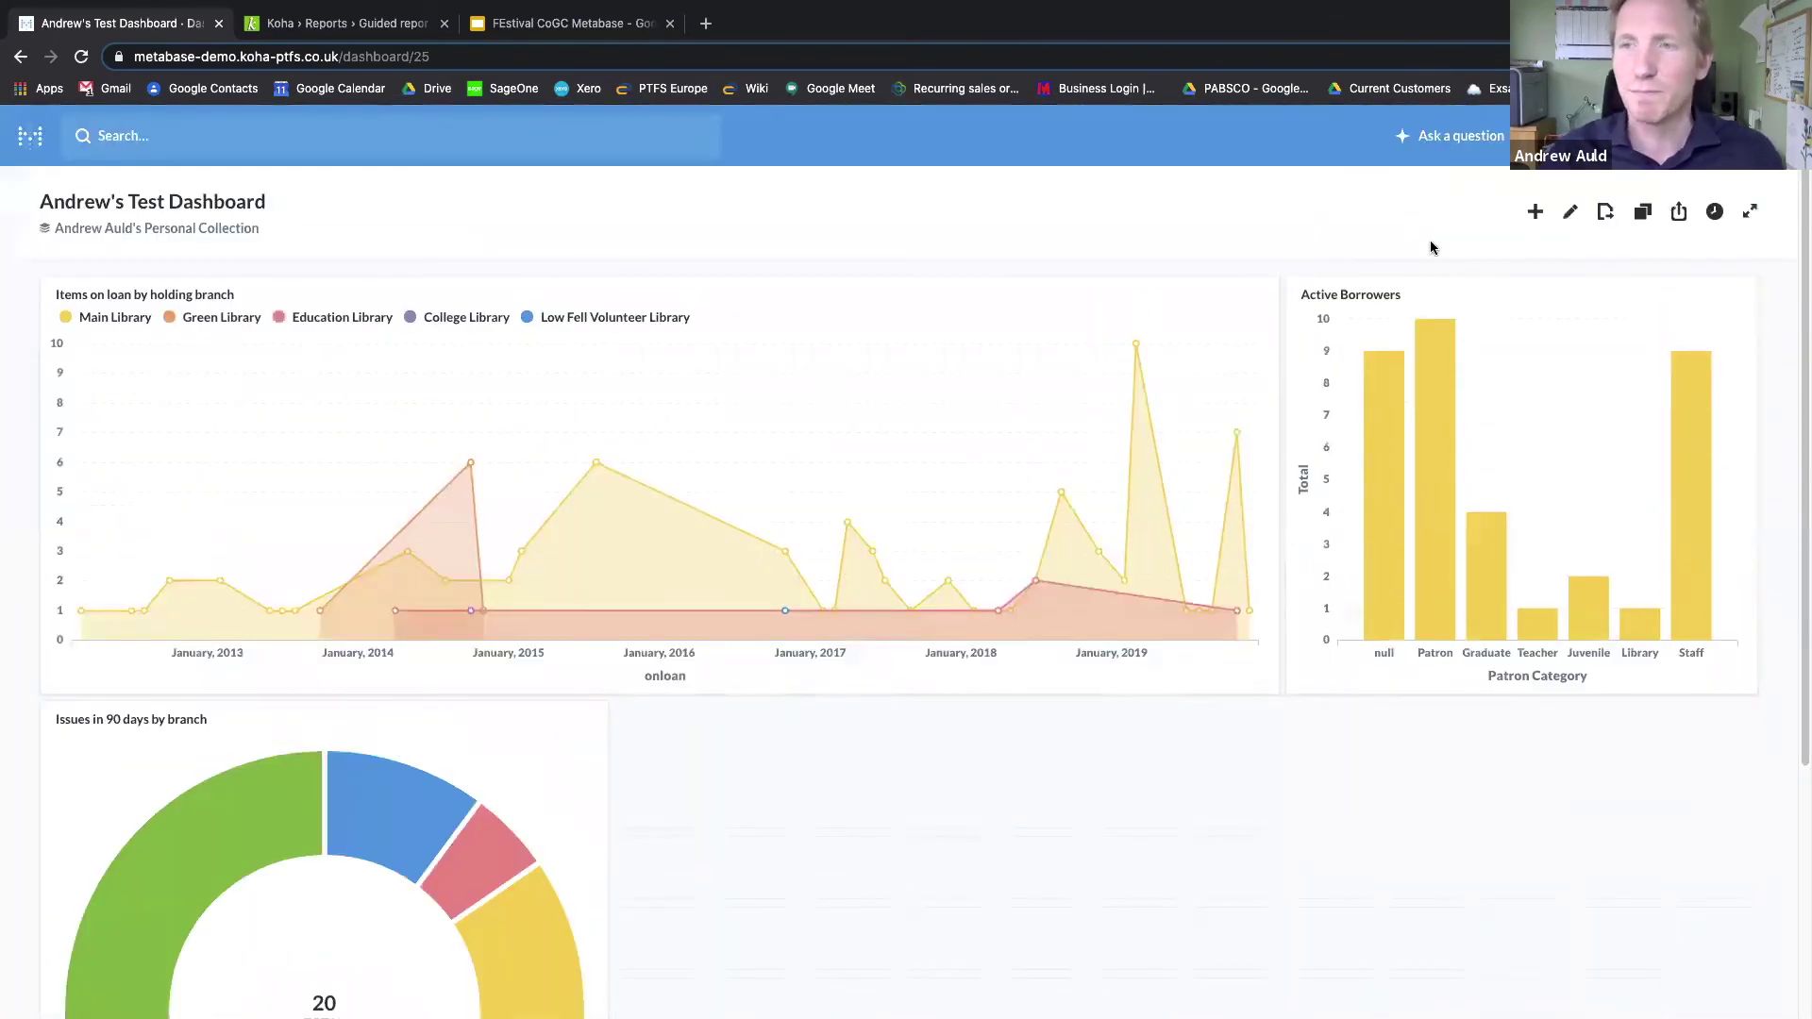
# Step: Start a blank native SQL query on the Koha_Demo1 database, dismissing the dashboard prompt
pyautogui.click(1448, 138)
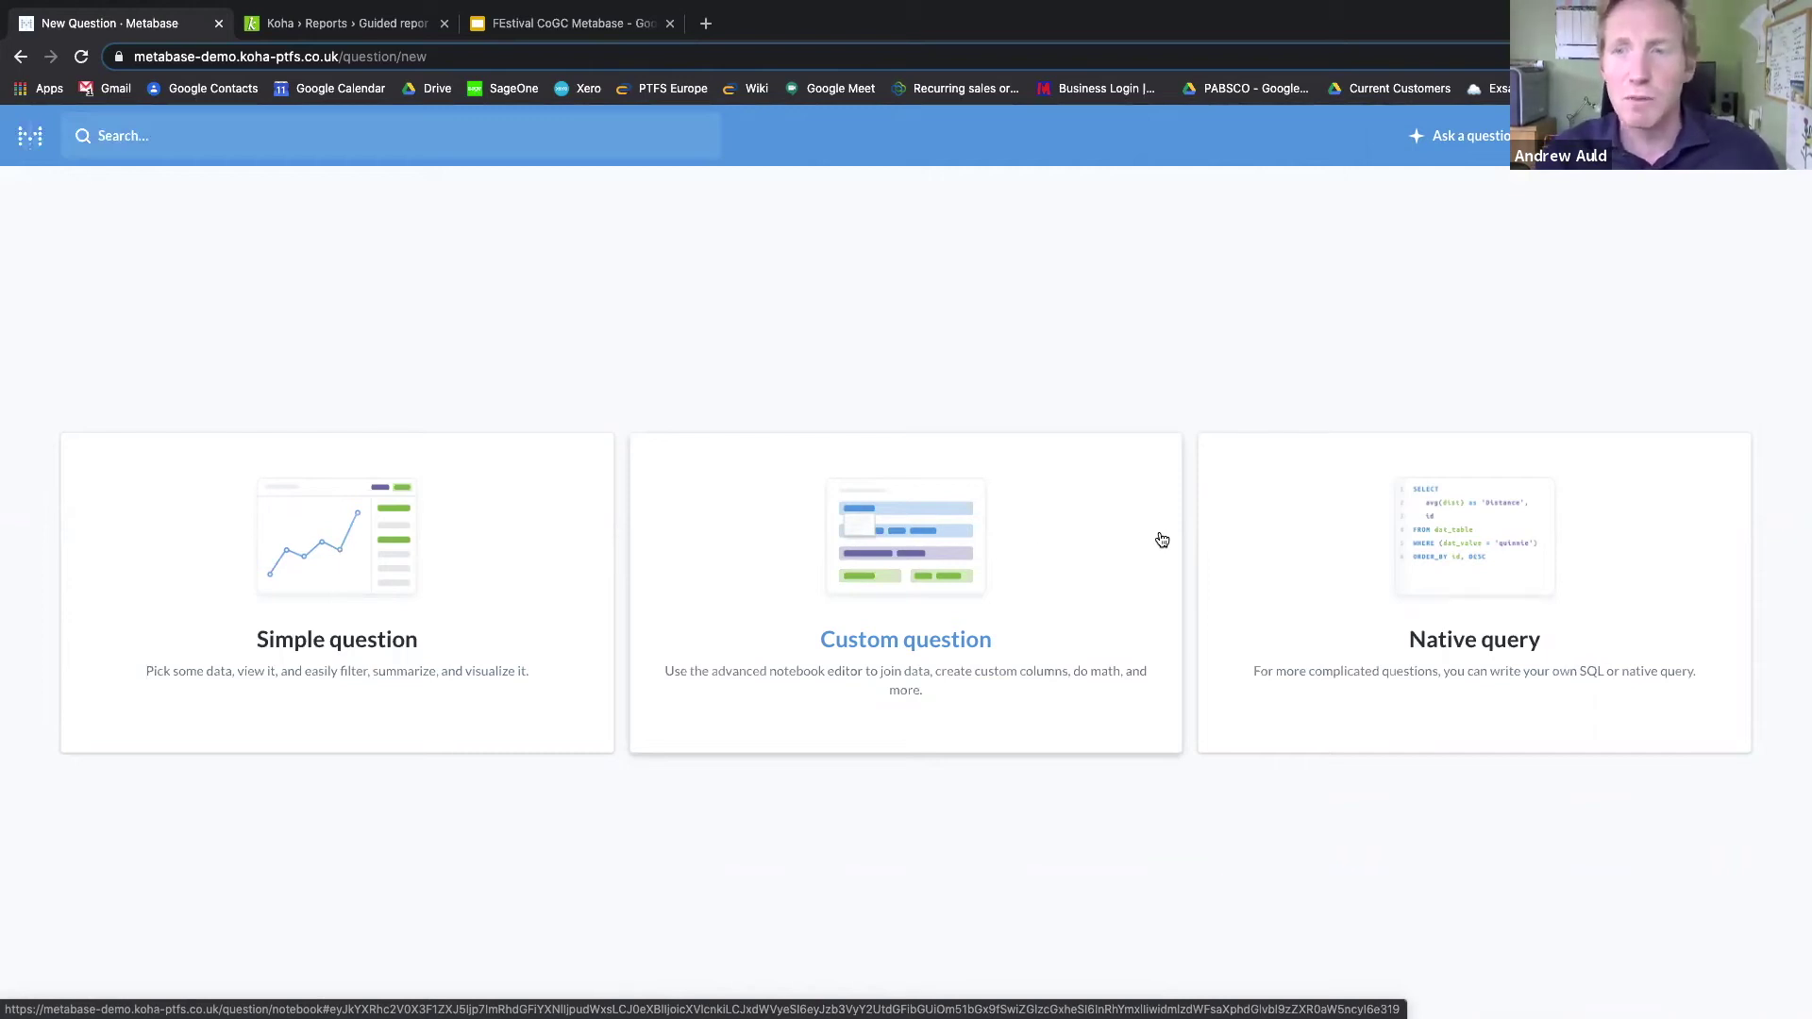
pyautogui.click(1399, 544)
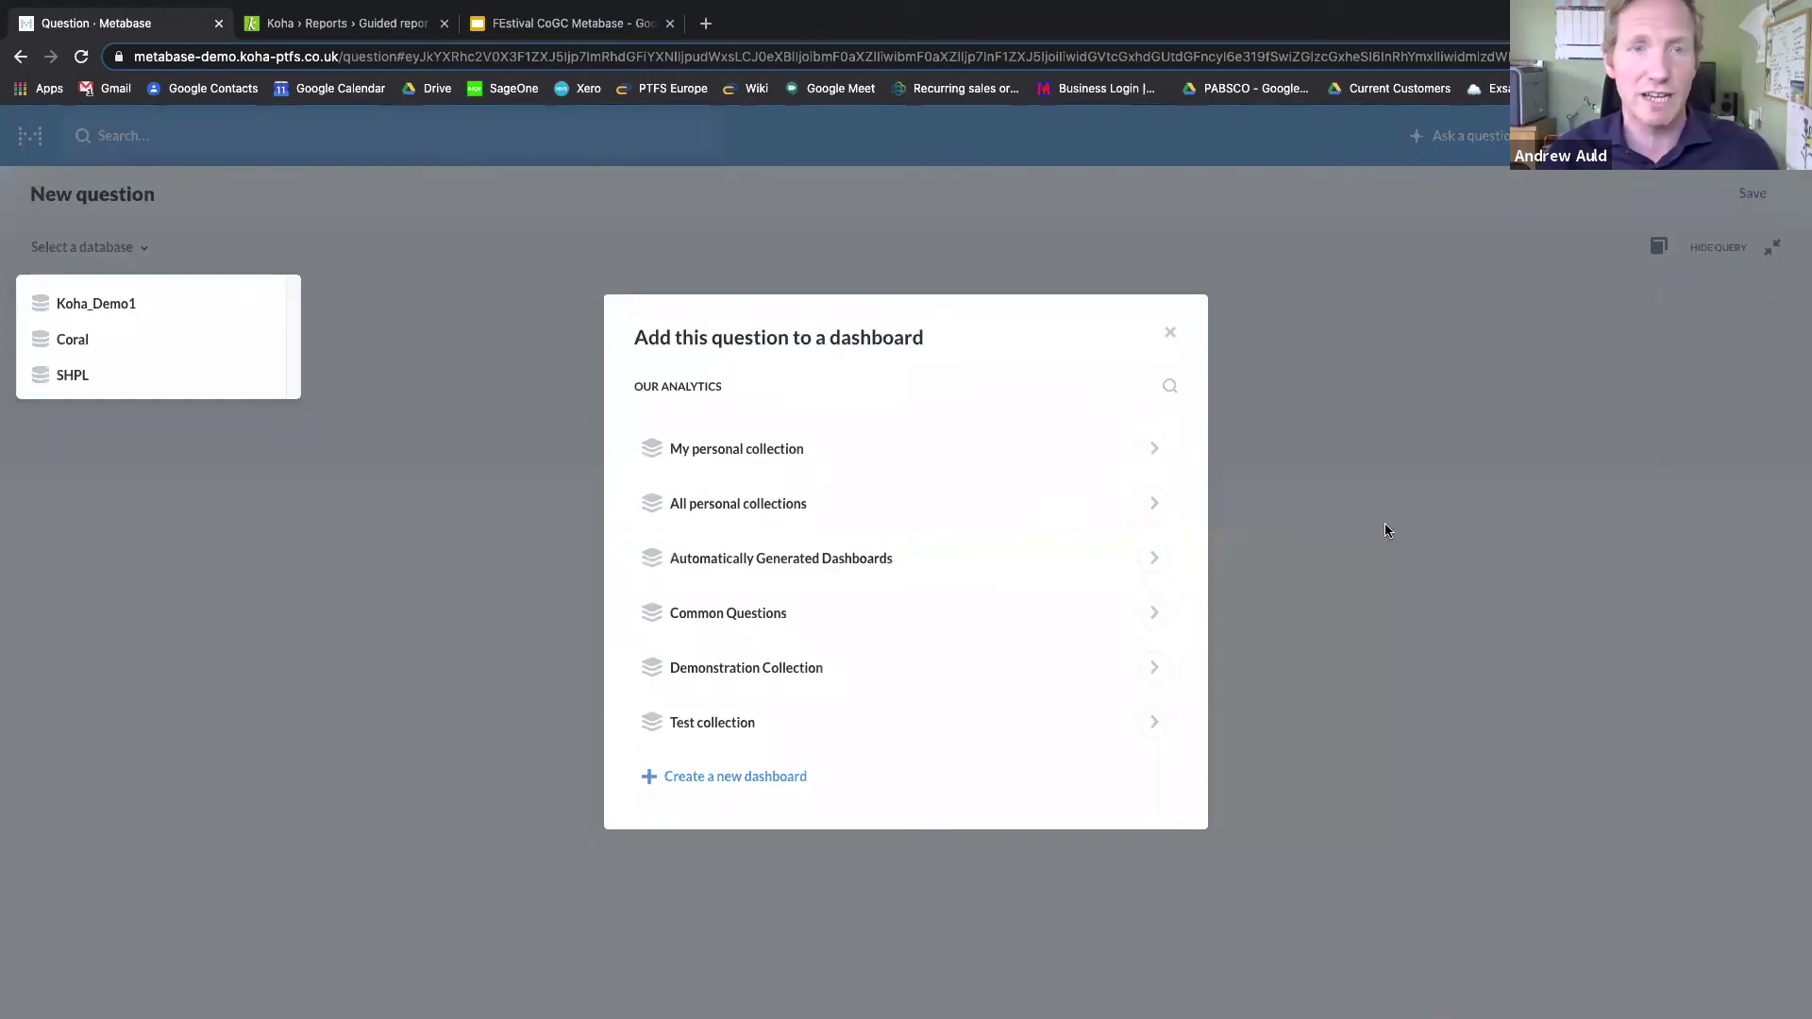
pyautogui.click(1166, 334)
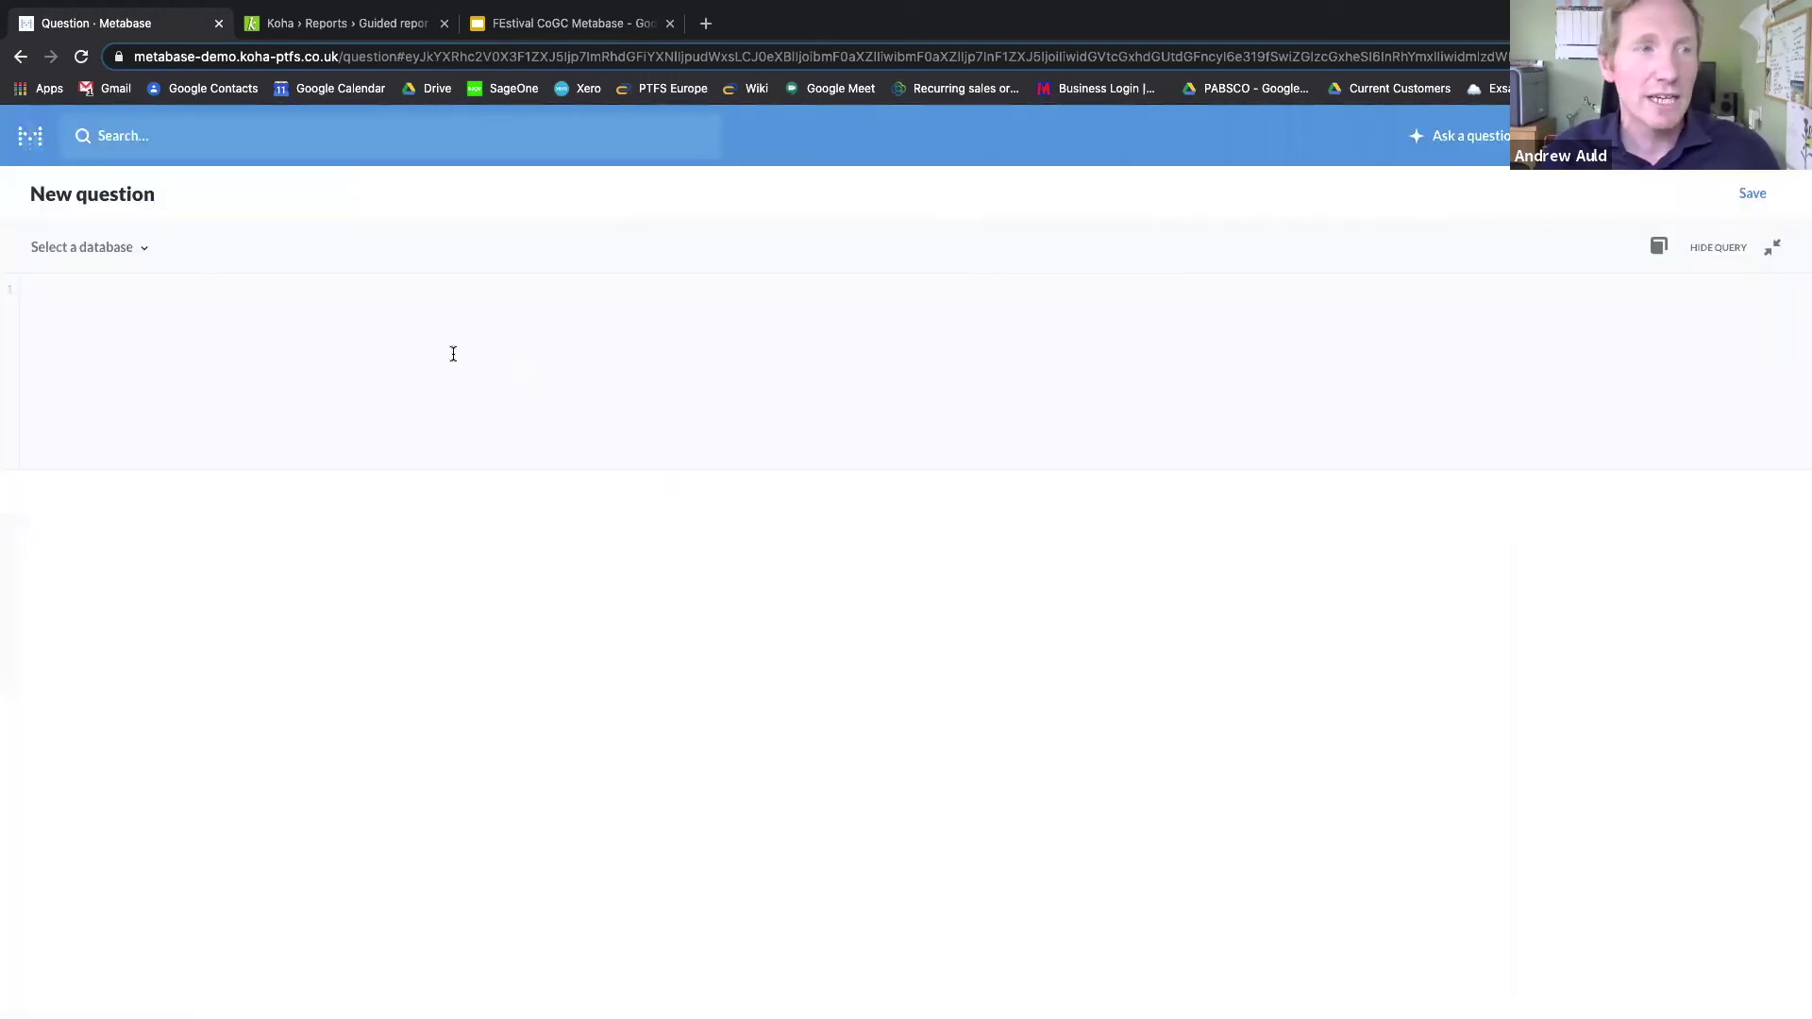
pyautogui.click(109, 248)
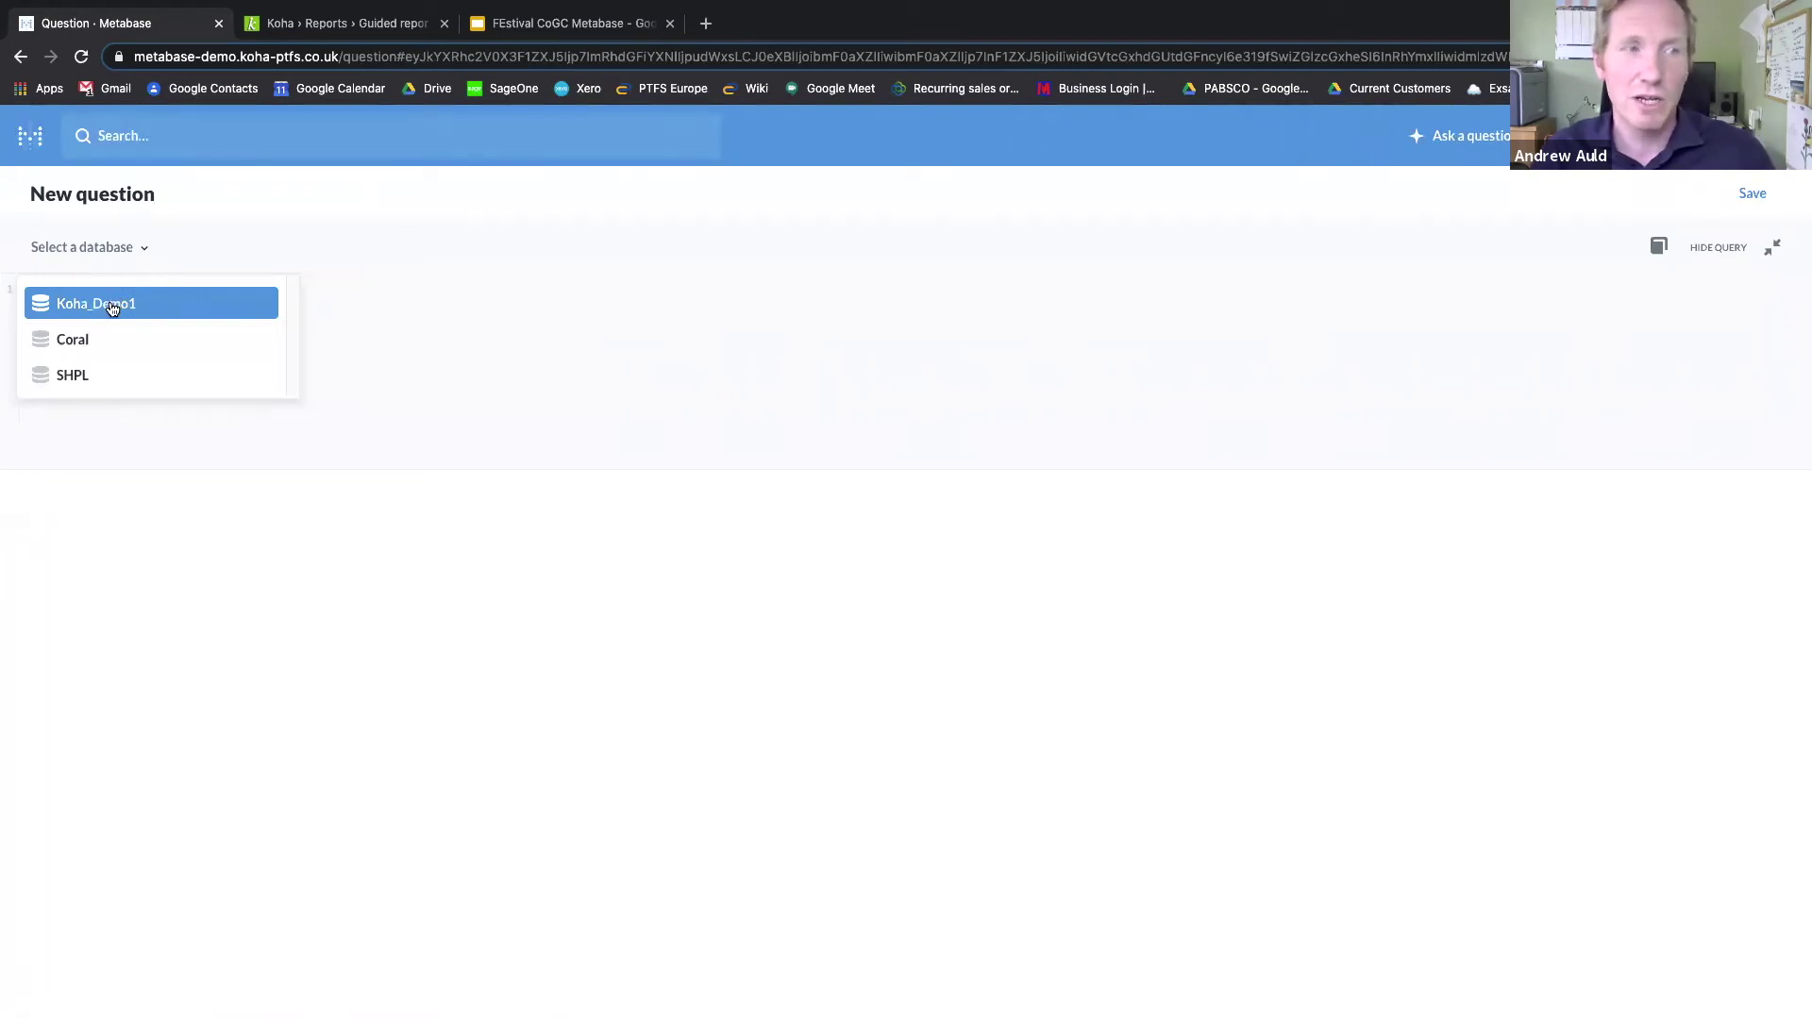
pyautogui.click(111, 308)
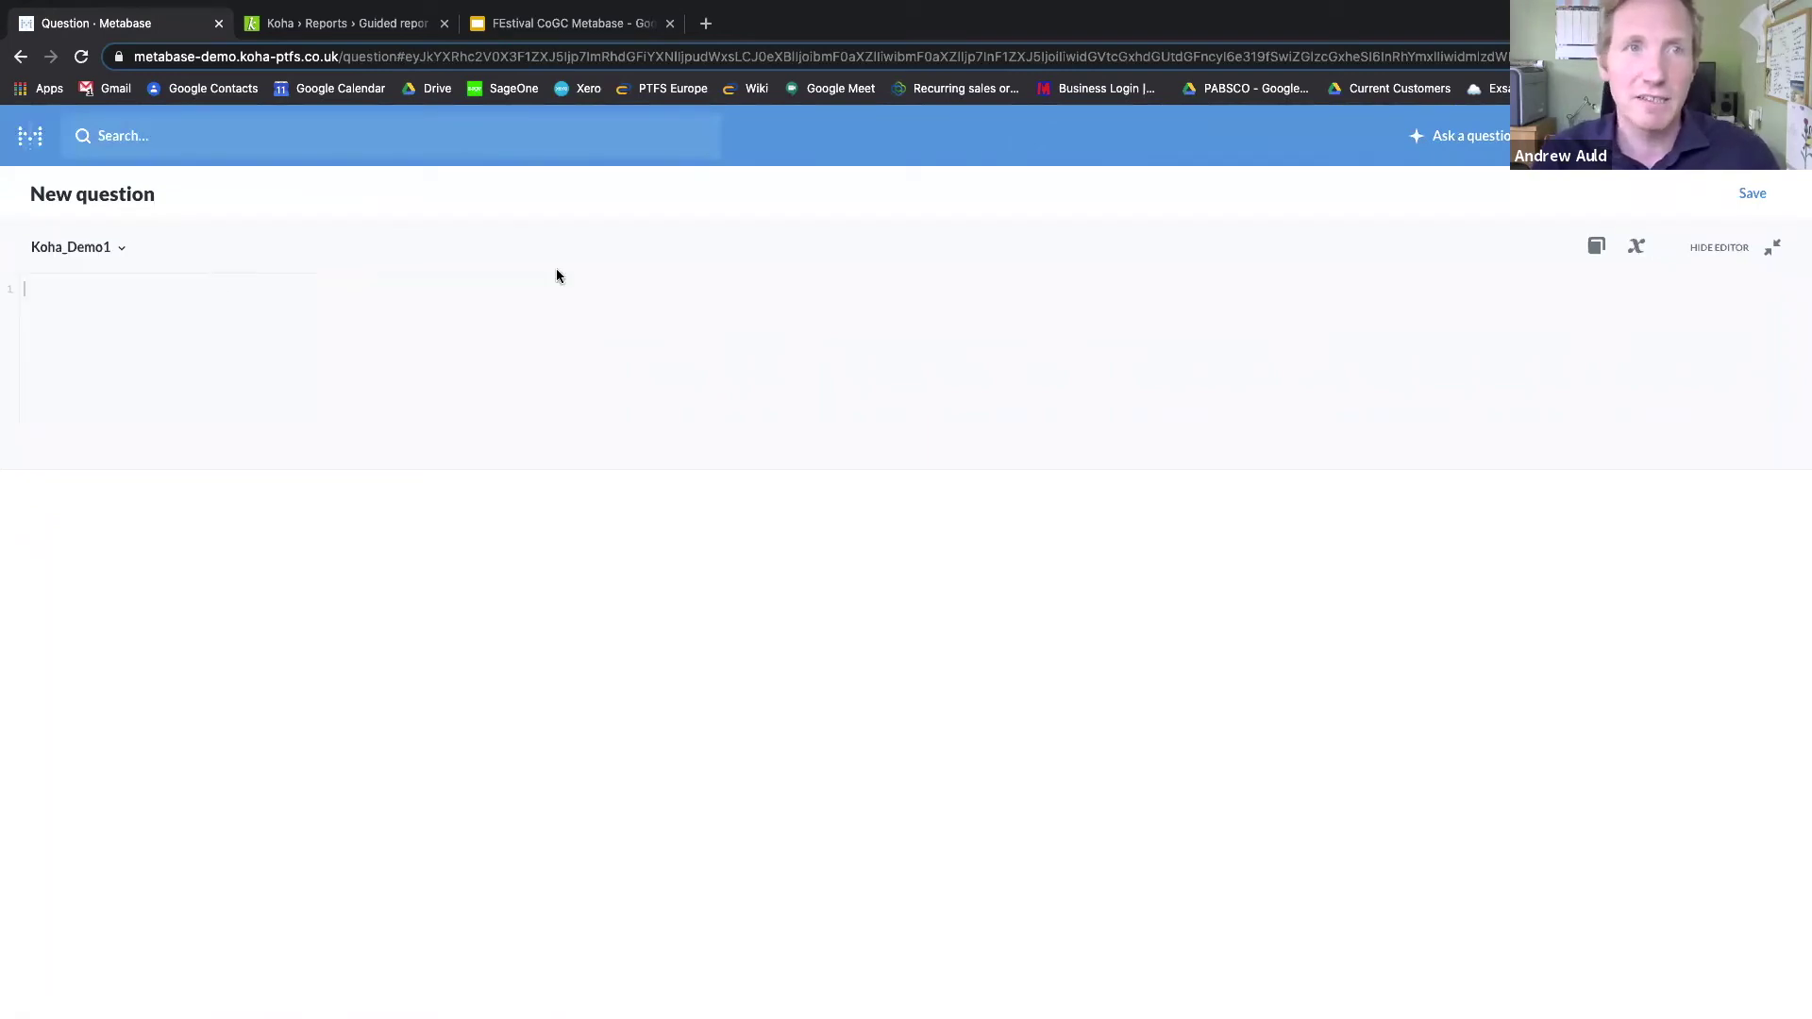
# Step: Copy the full SQL of Koha's HOLDS TO PULL - ALL LIBRARIES report
pyautogui.click(370, 26)
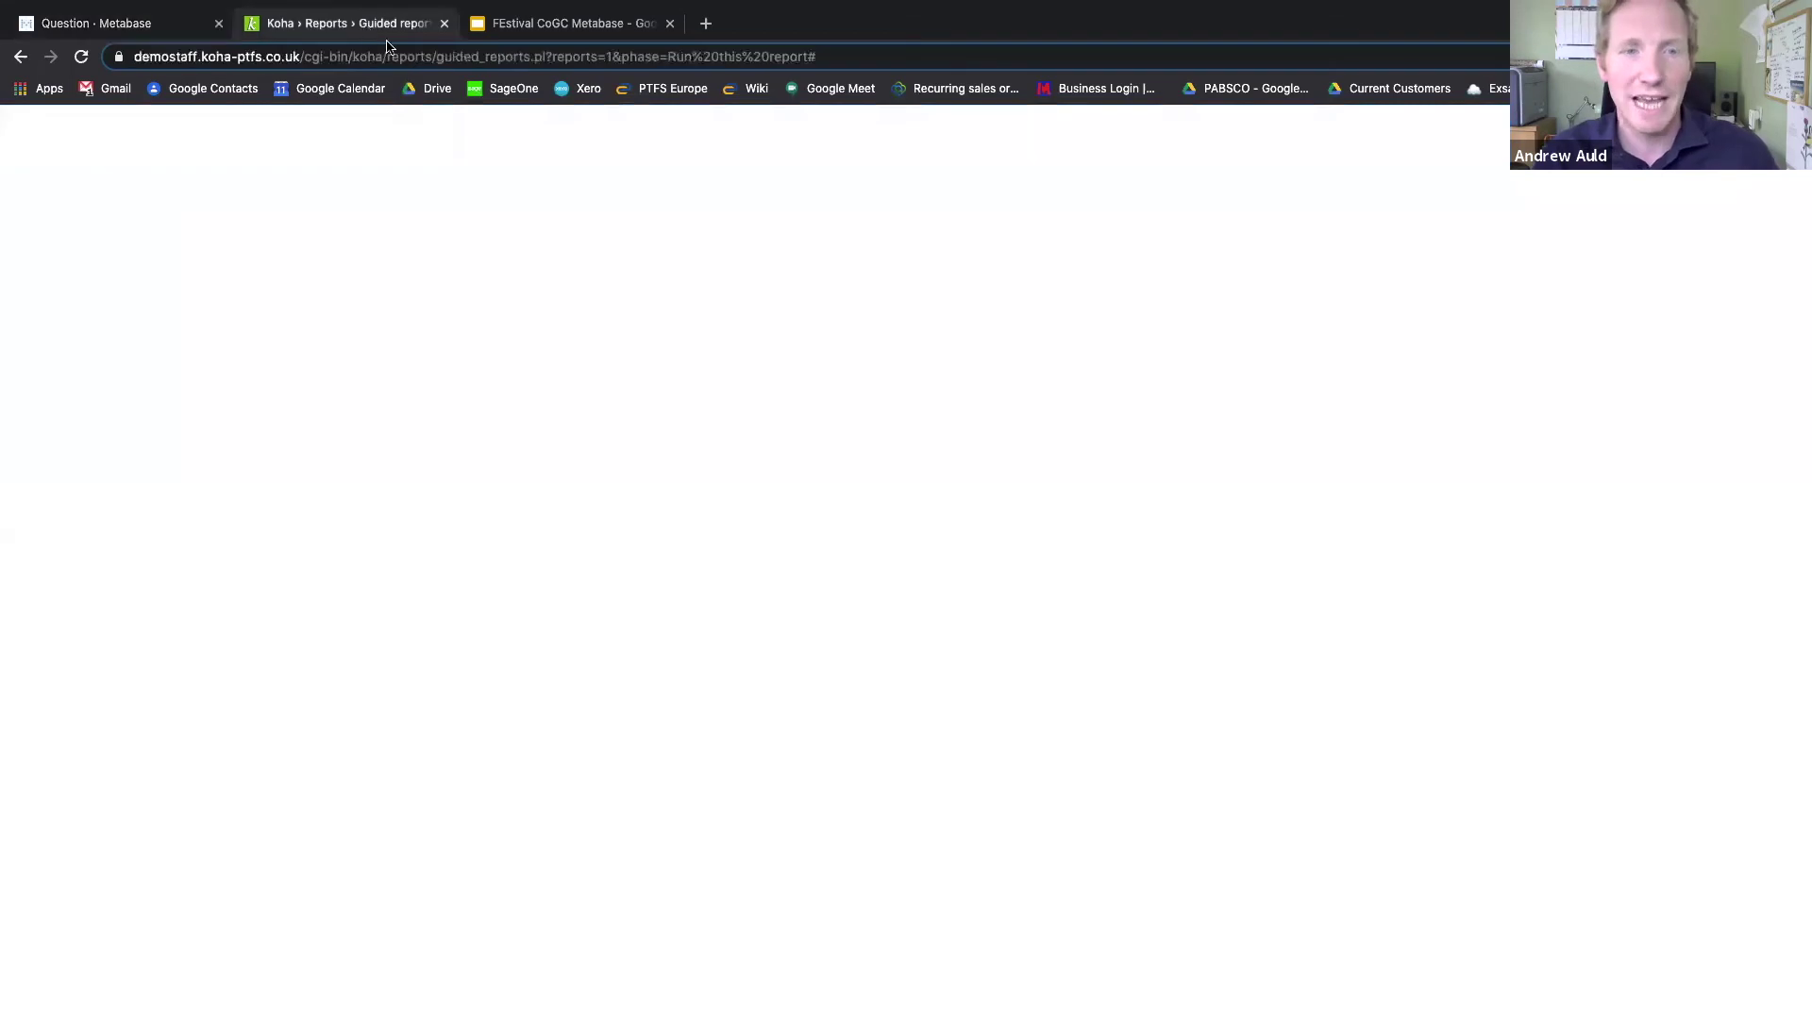
pyautogui.click(529, 537)
pyautogui.scroll(3, 576, 509)
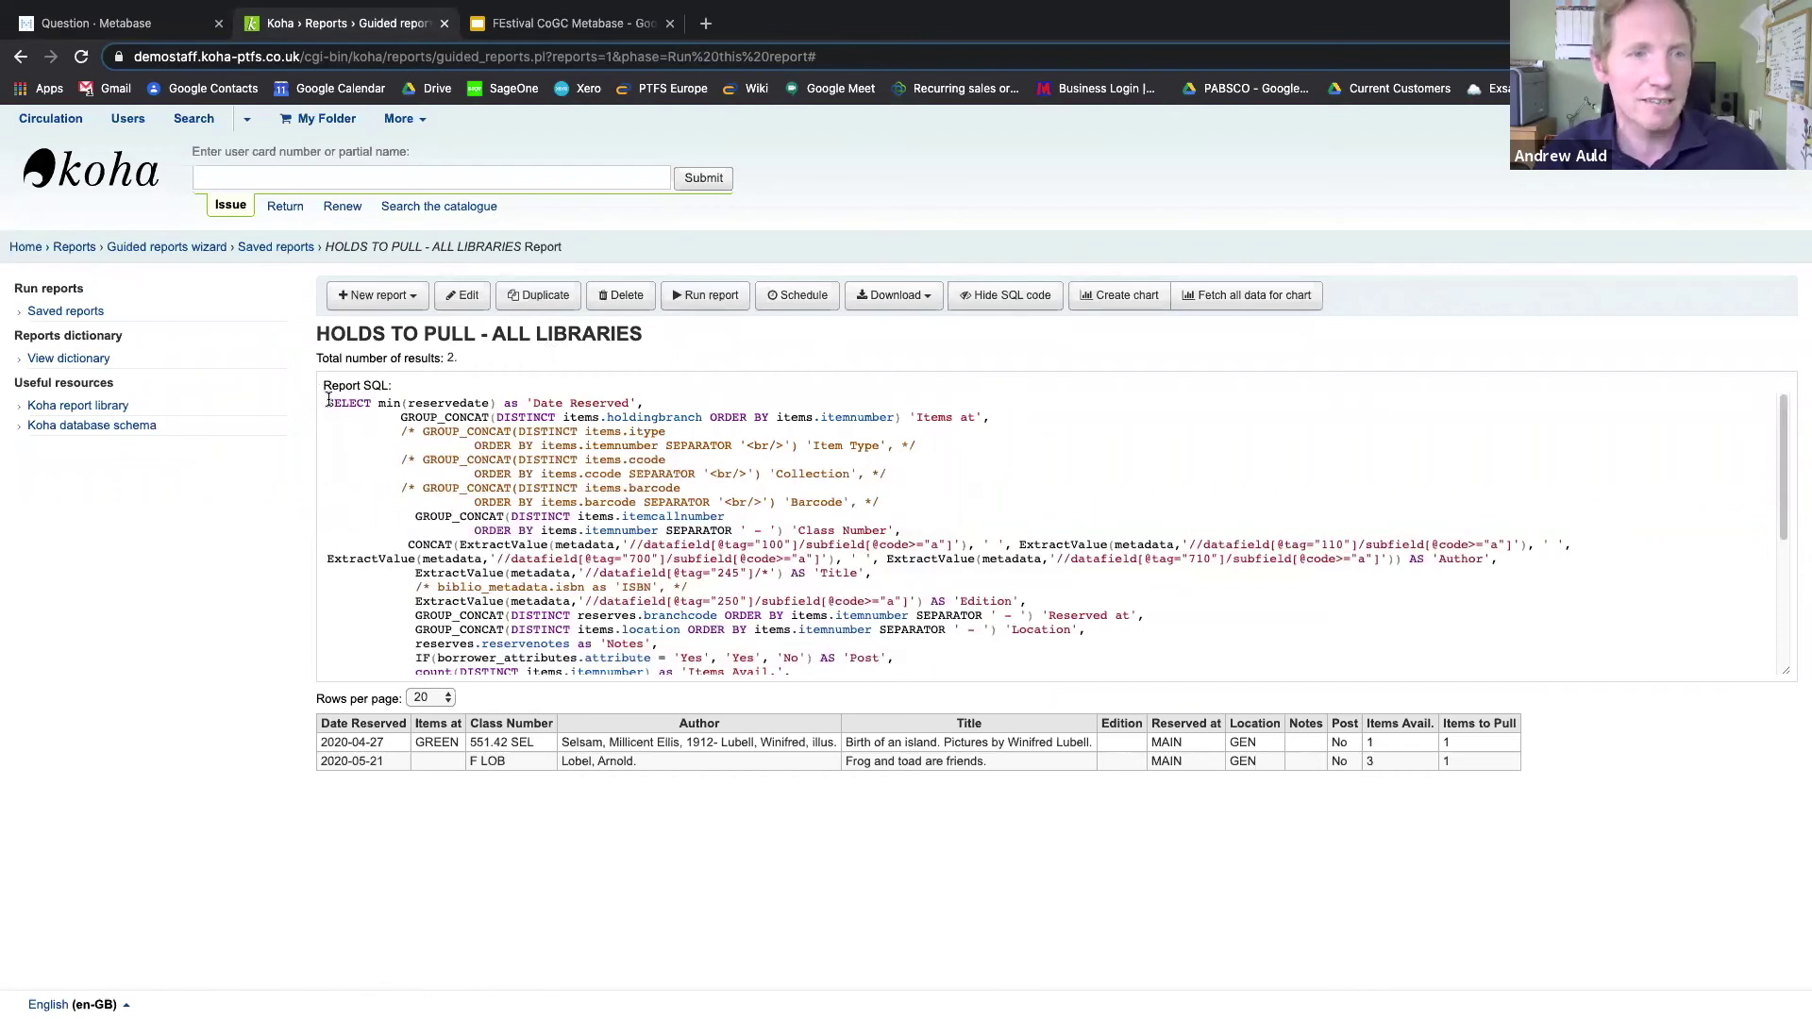
pyautogui.moveTo(327, 401); pyautogui.dragTo(803, 665)
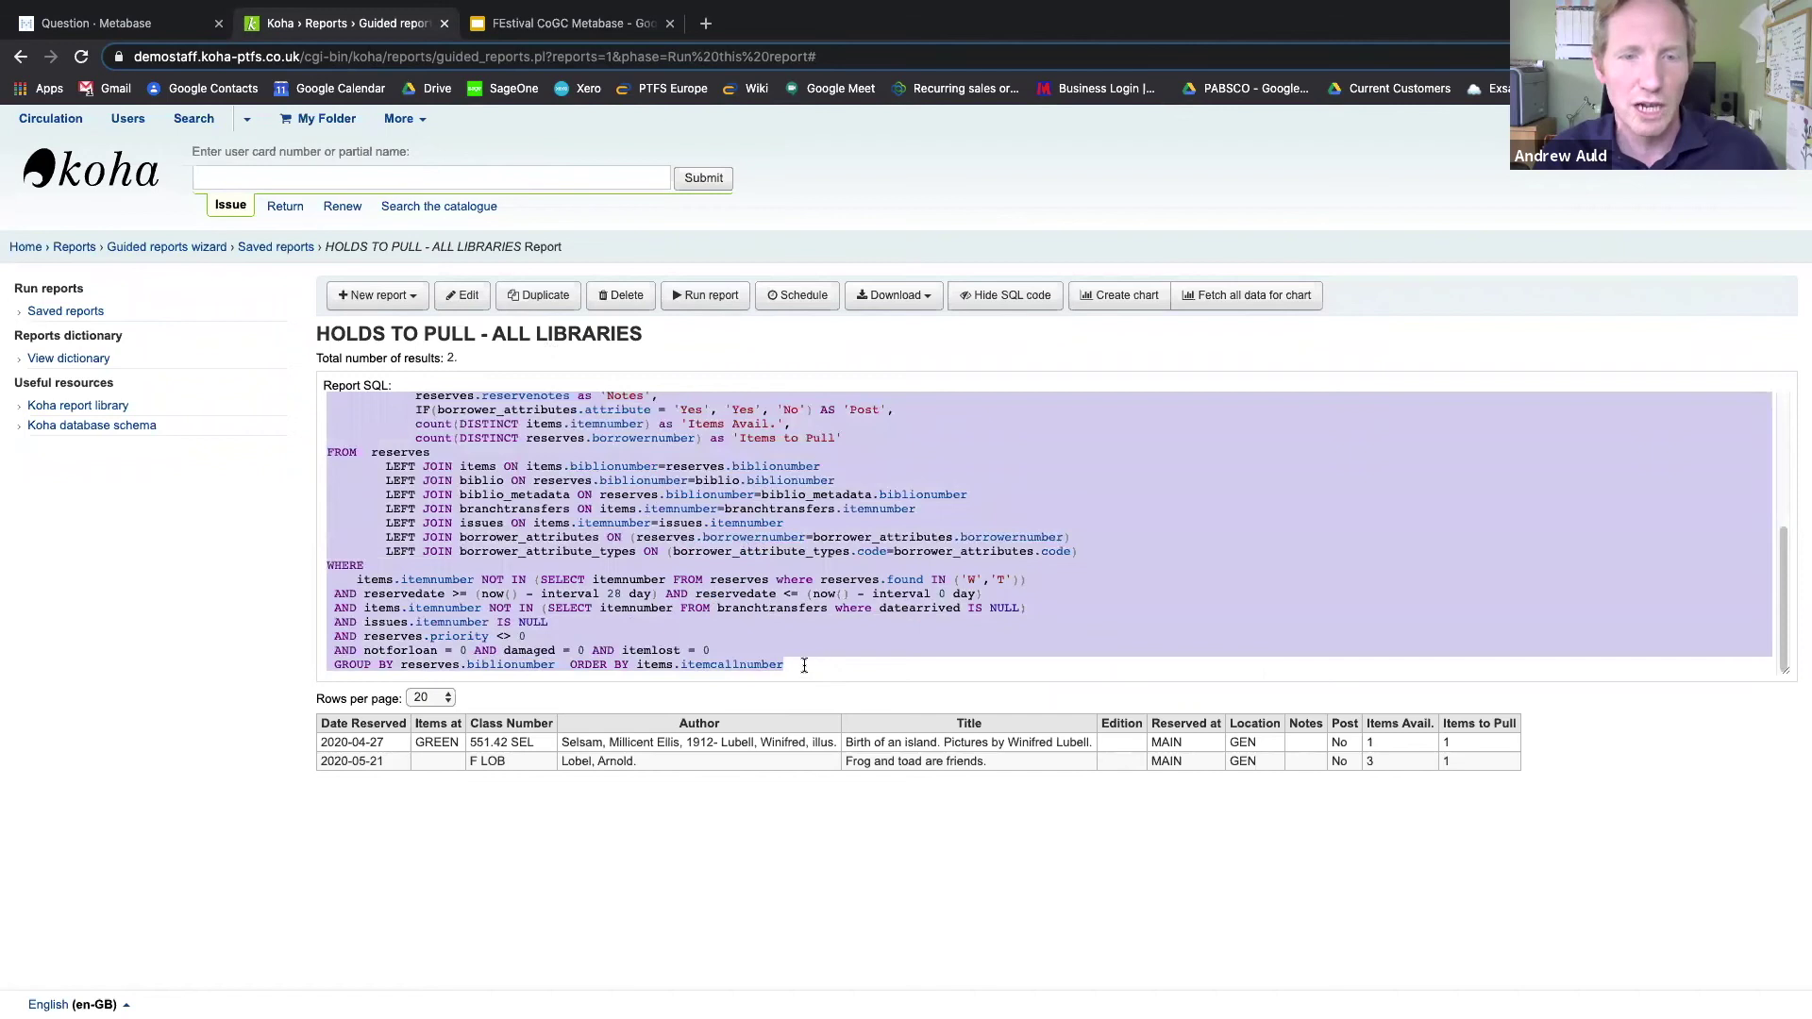
pyautogui.rightClick(695, 610)
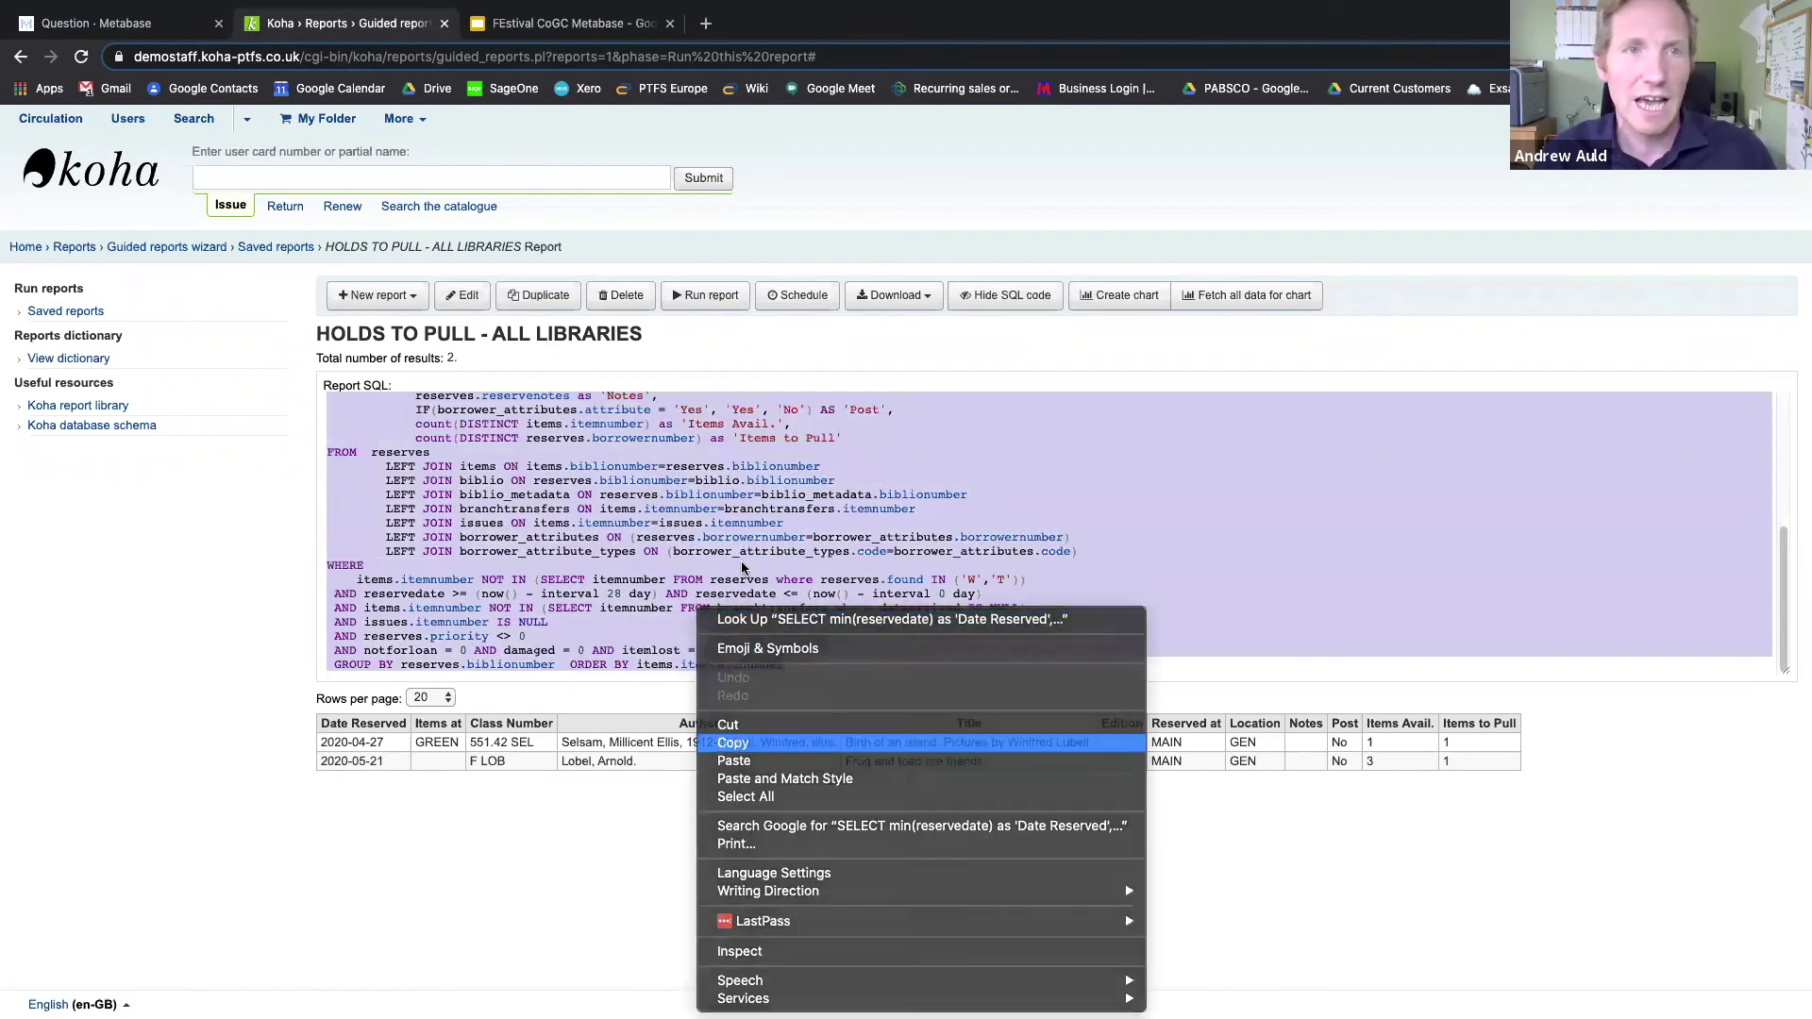
pyautogui.click(734, 742)
# Step: Paste the Koha holds SQL into the Metabase query and run it, returning 2 rows
pyautogui.press('super+1')
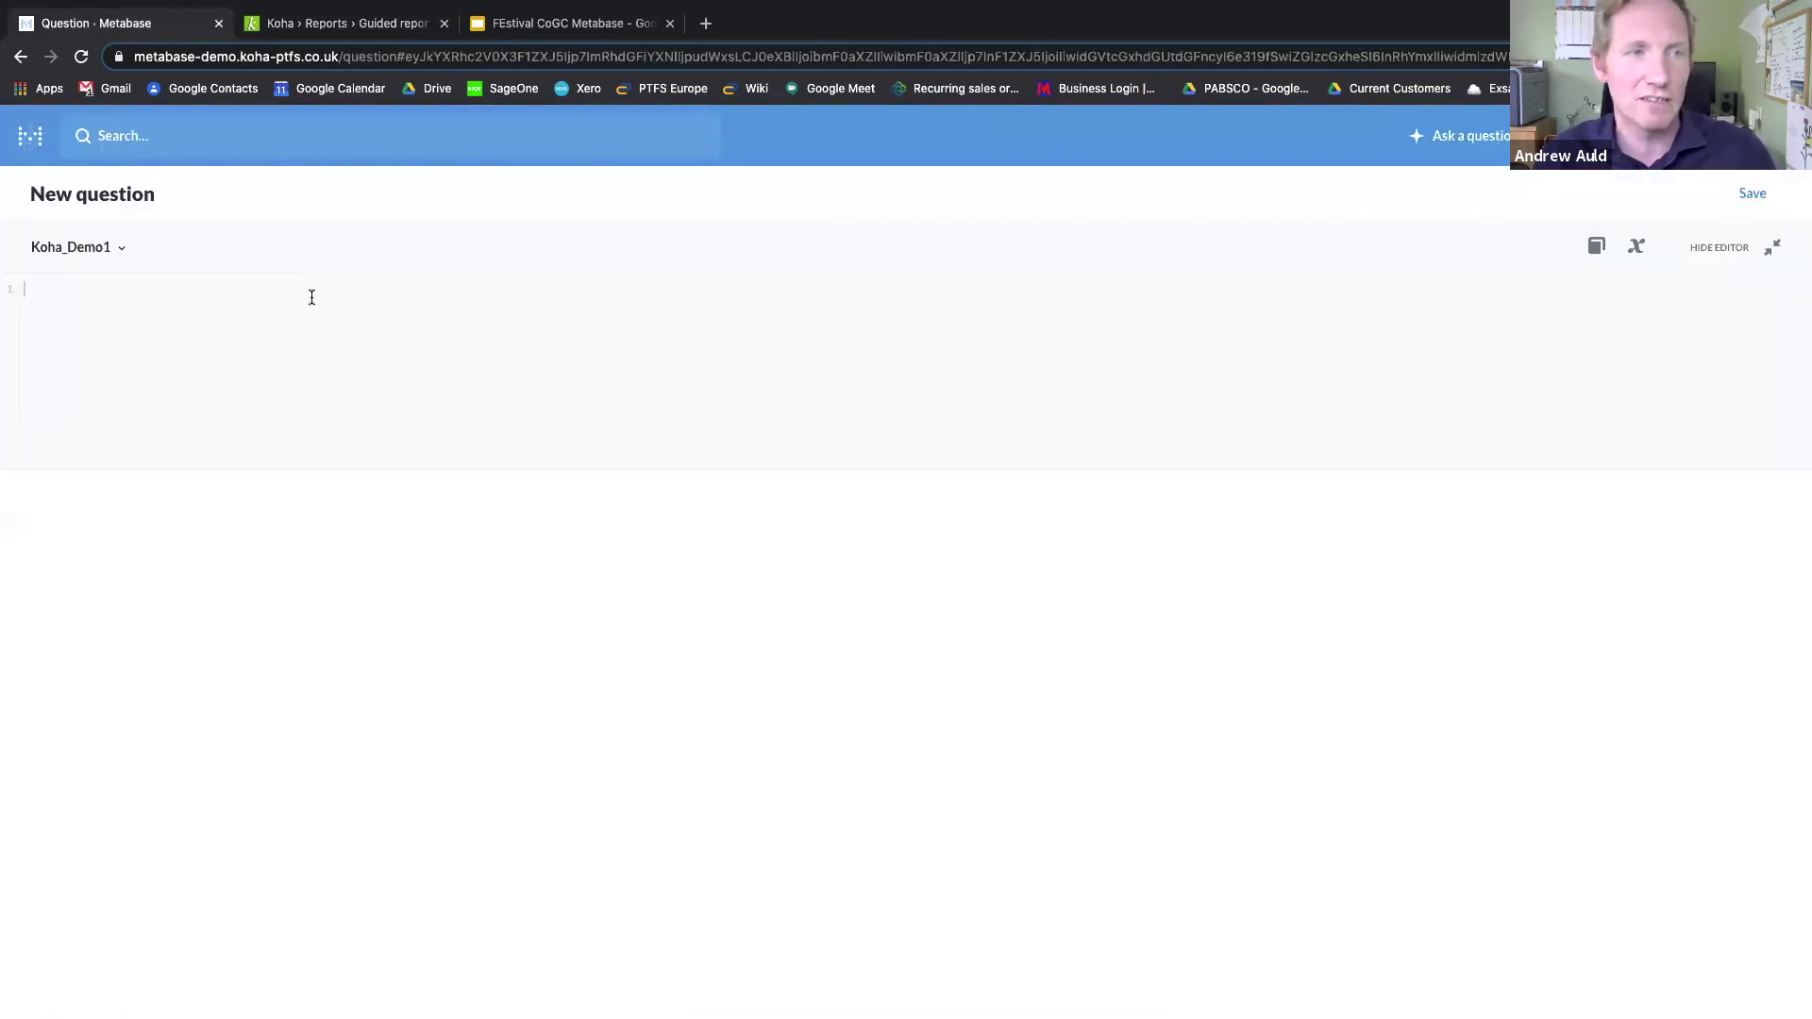
pyautogui.rightClick(311, 297)
pyautogui.click(394, 418)
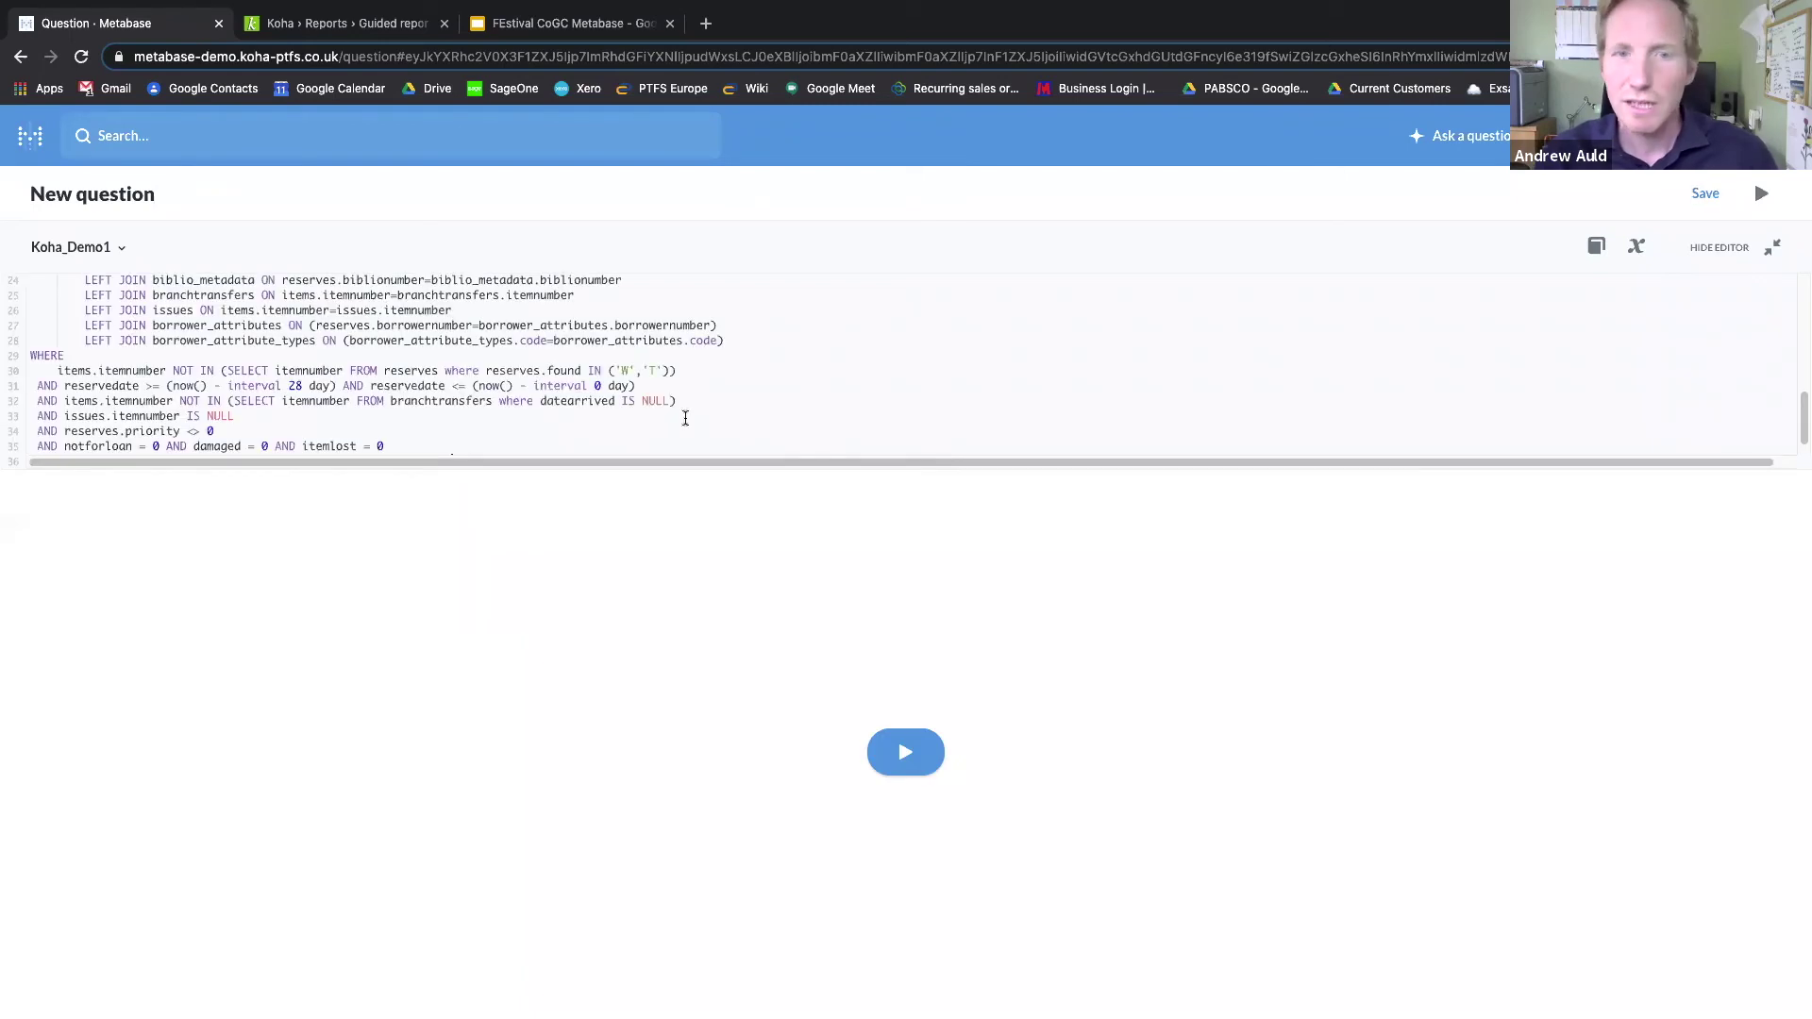
pyautogui.click(907, 745)
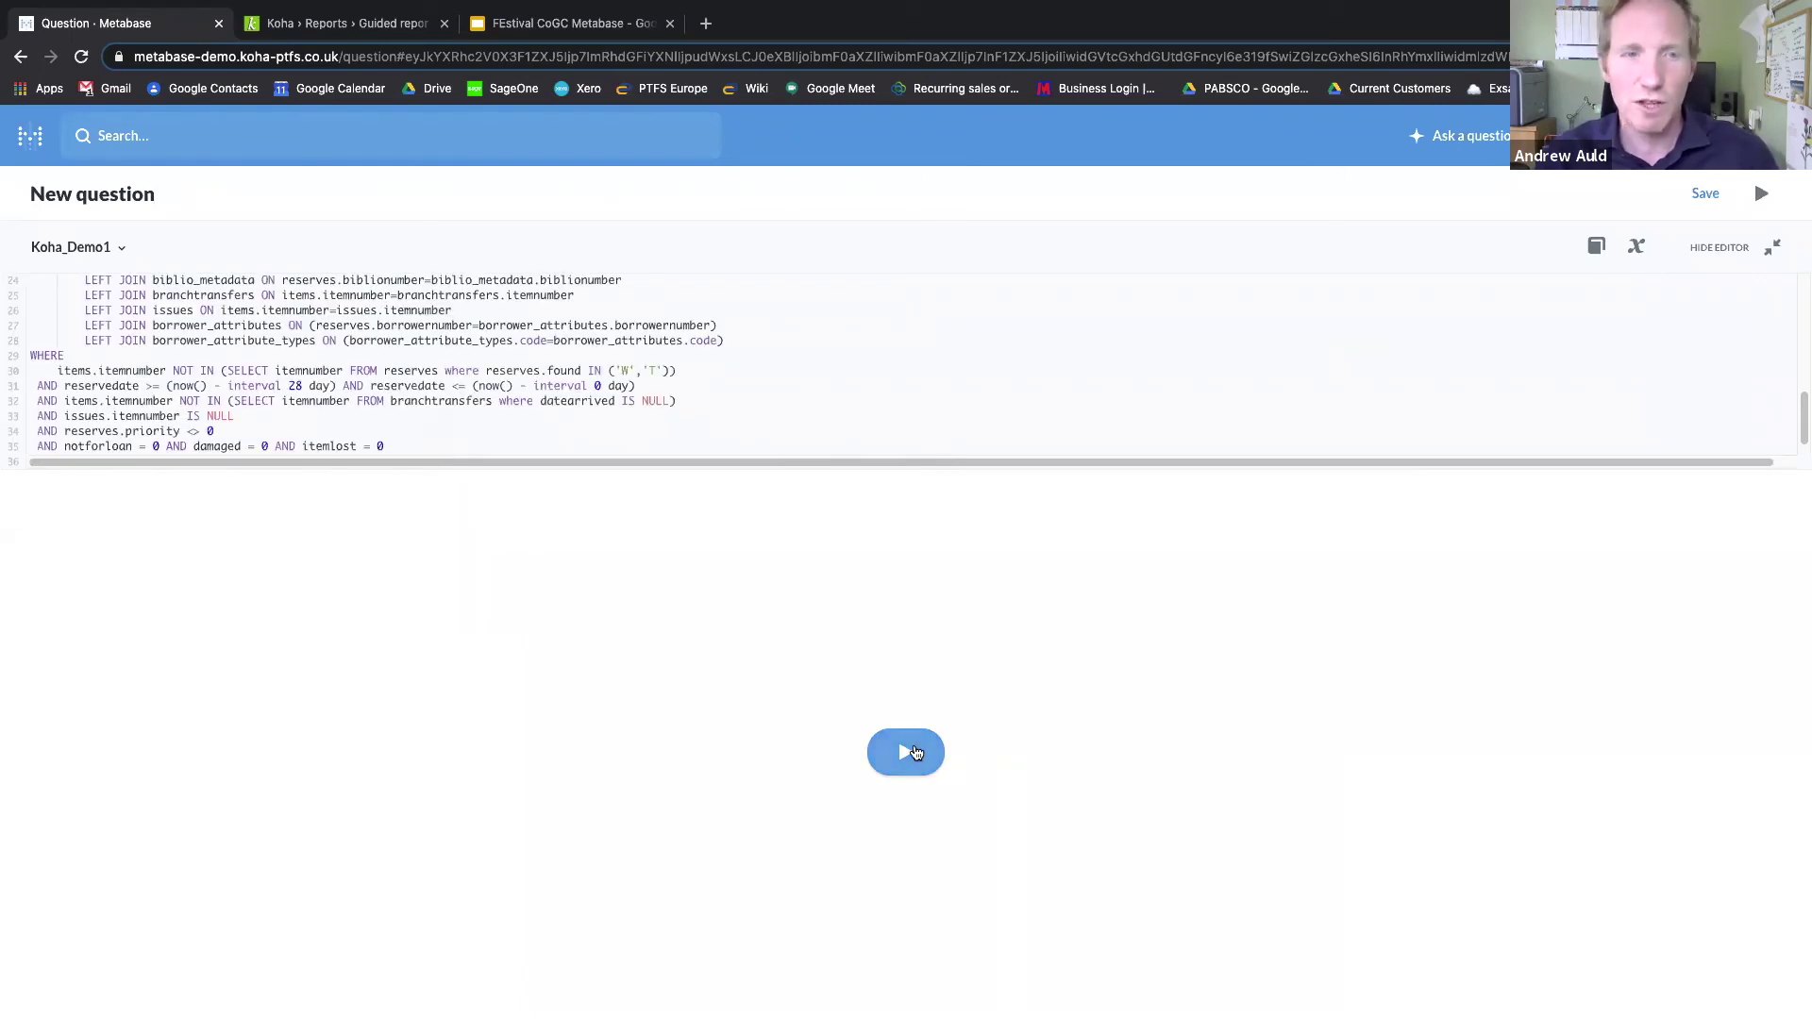
# Step: Save the query as 'Holds to pull' in My personal collection
pyautogui.click(1704, 194)
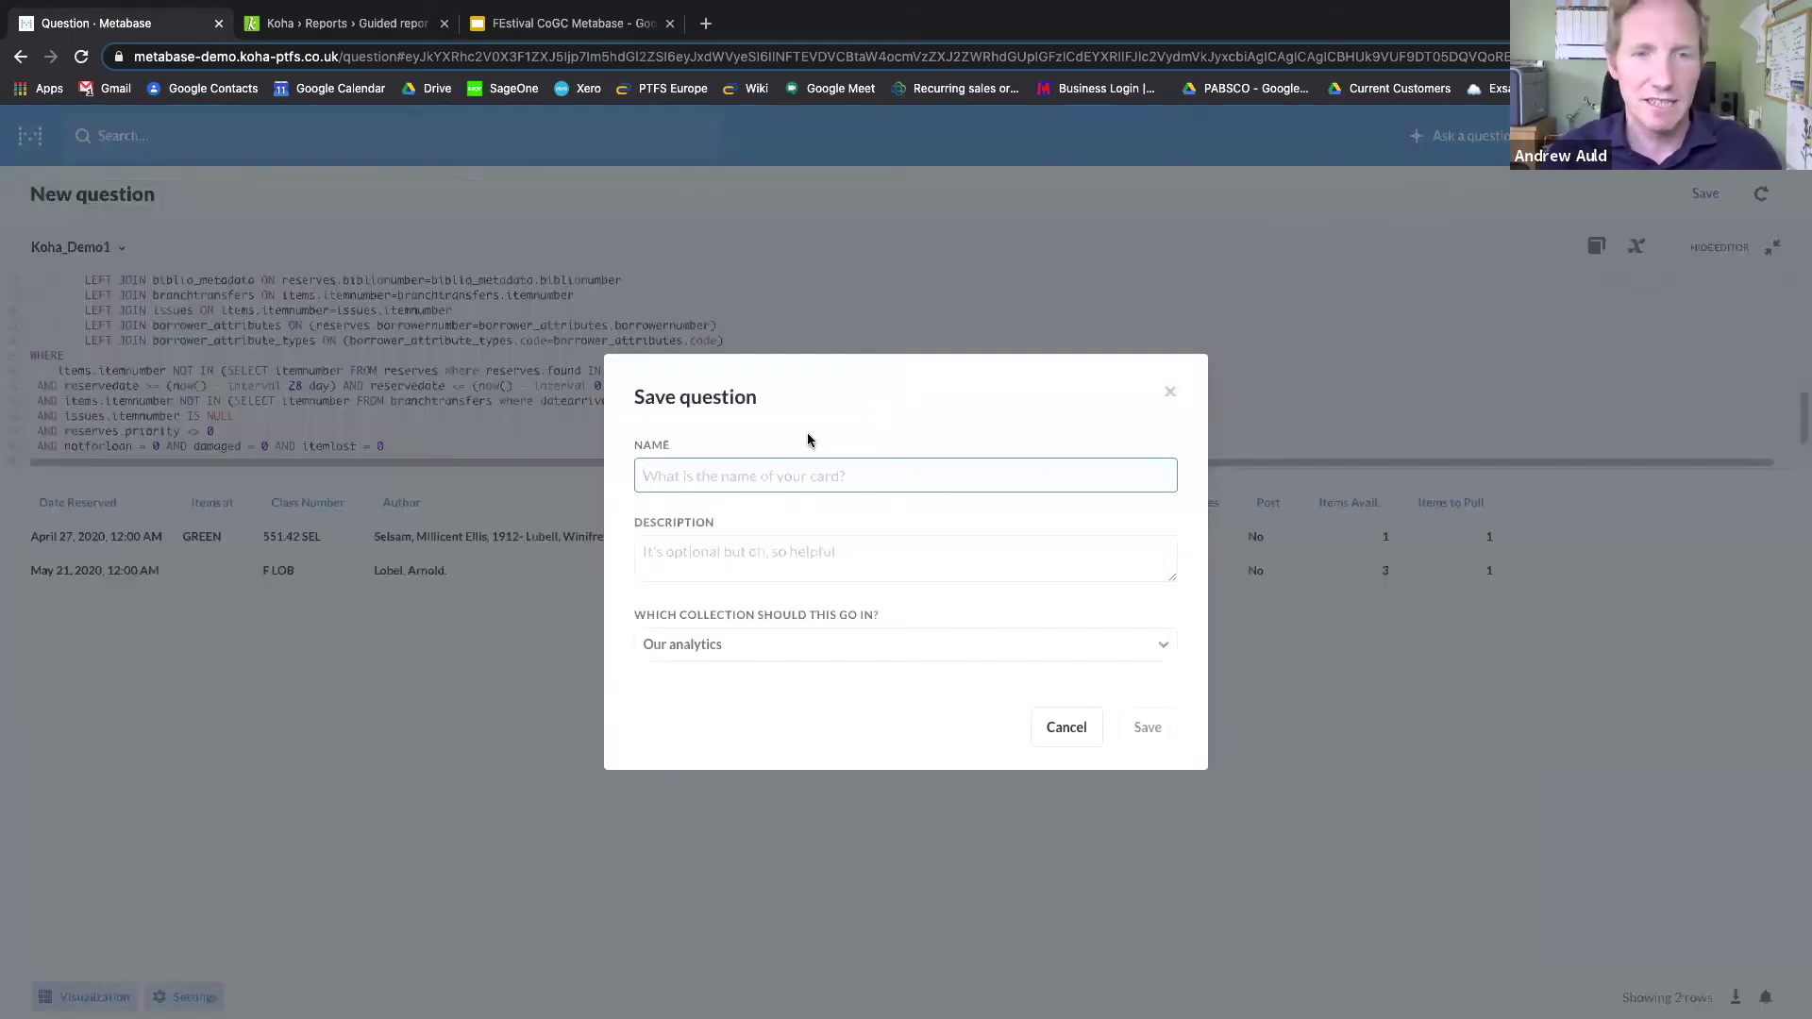
pyautogui.write('Holds ')
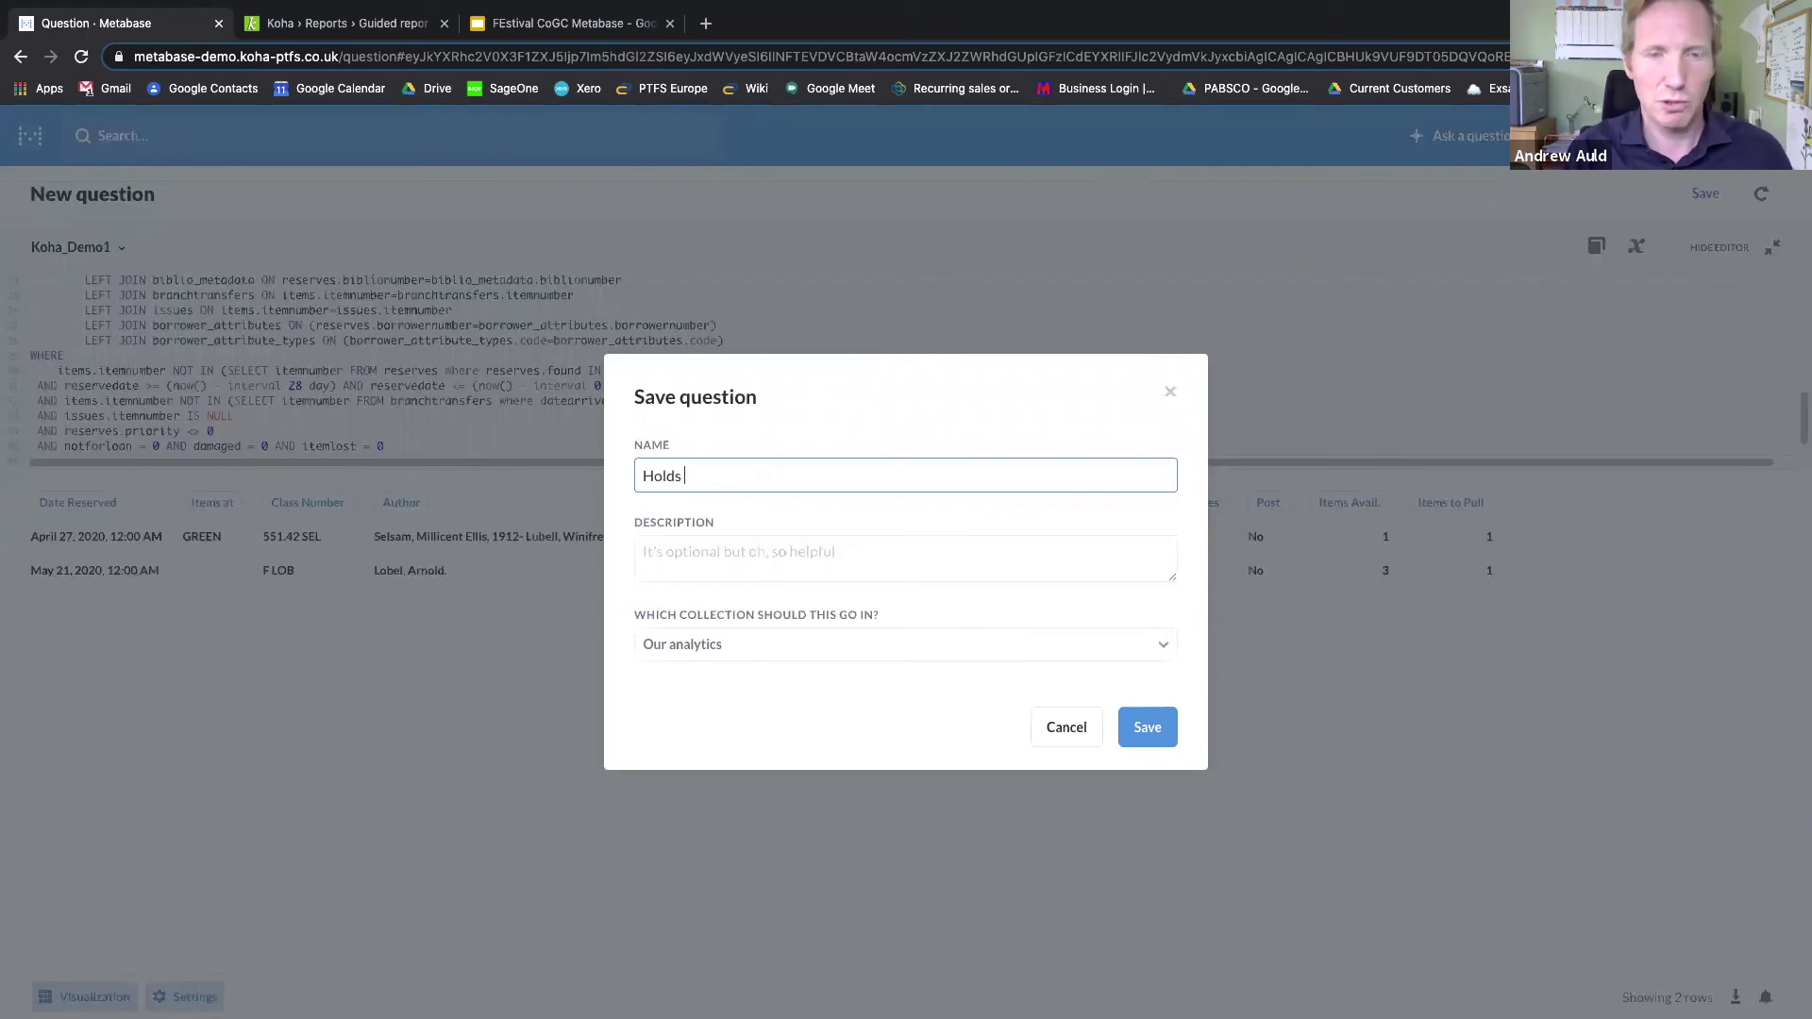
pyautogui.write('to pu;l')
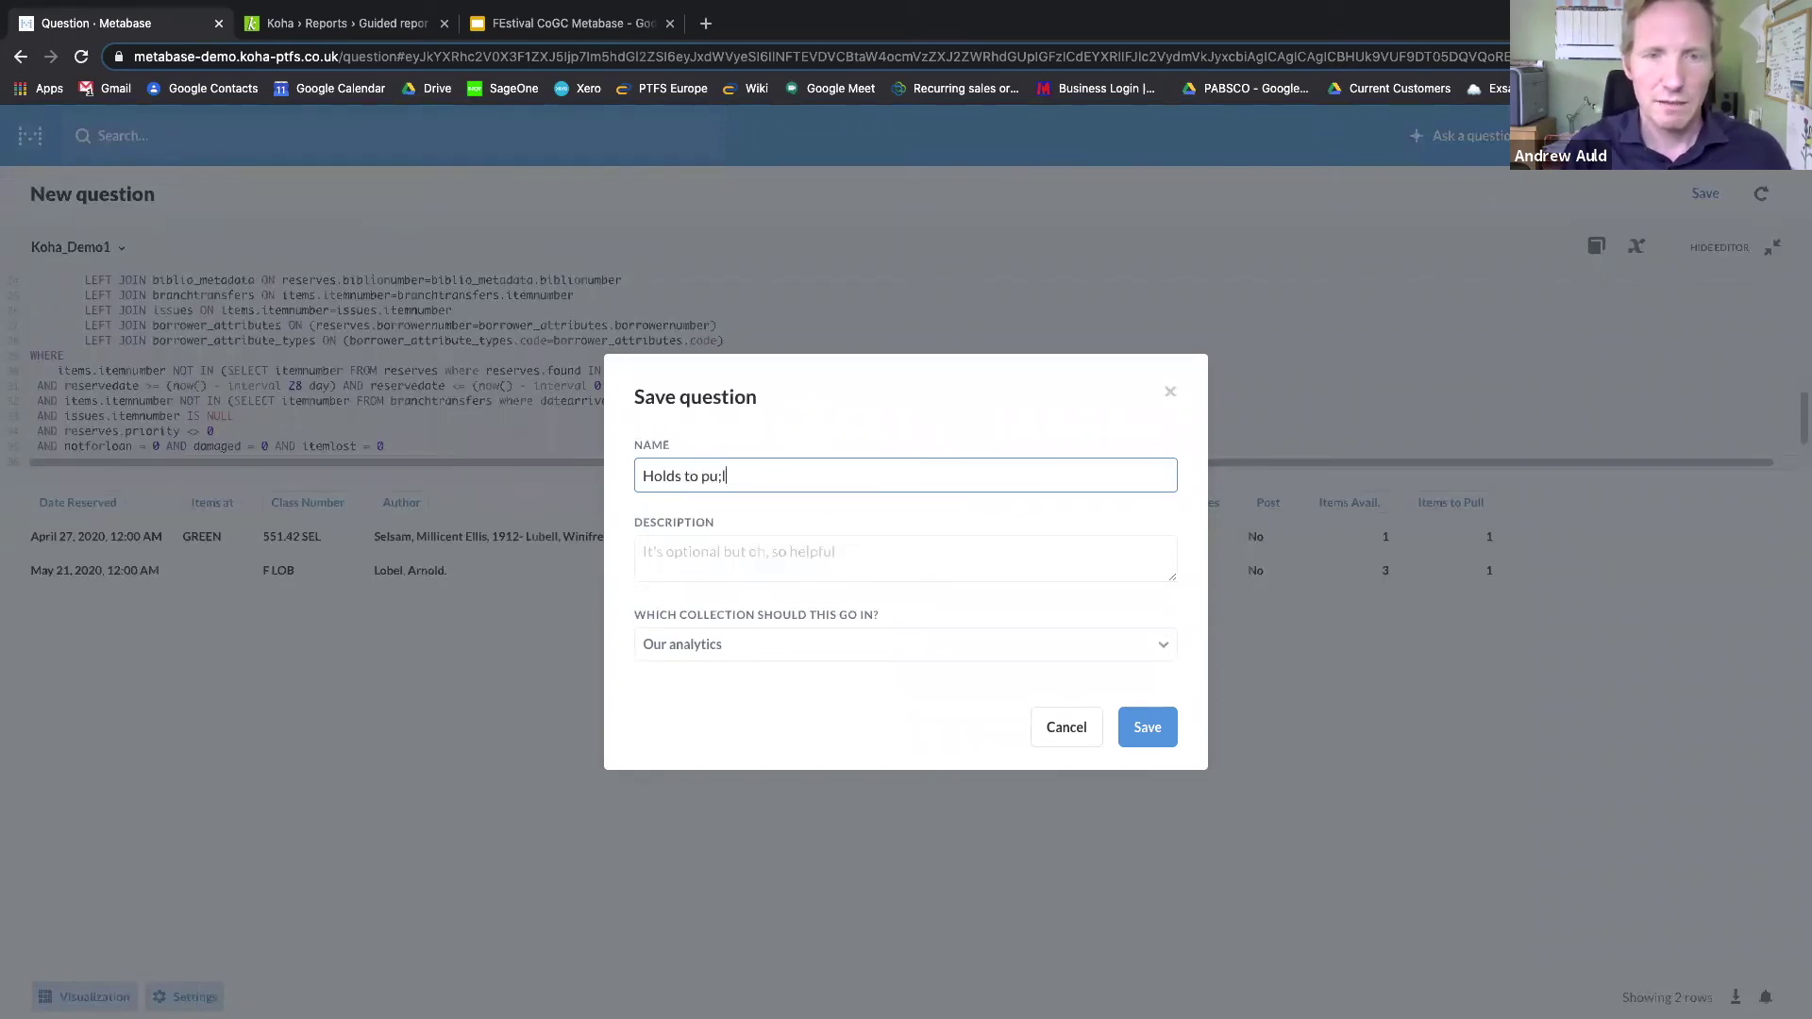
pyautogui.press('BackSpace')
pyautogui.press('BackSpace')
pyautogui.write('ll')
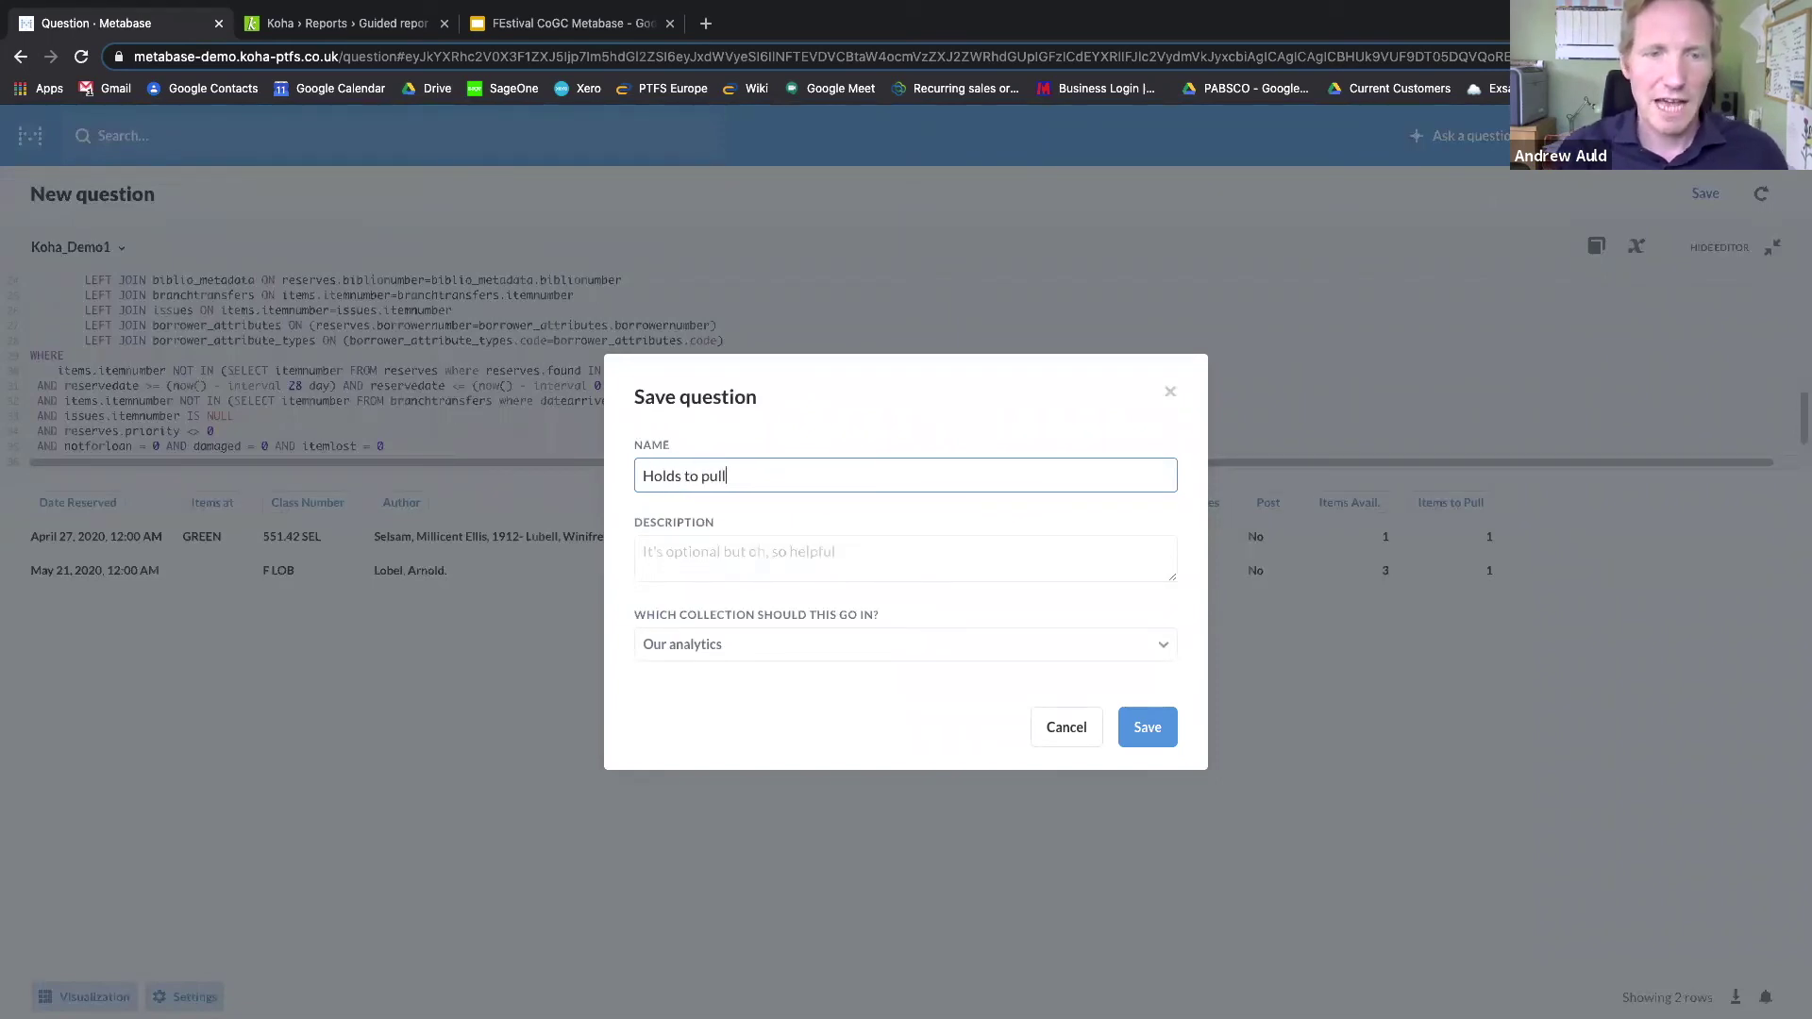
pyautogui.click(1153, 645)
pyautogui.click(1102, 339)
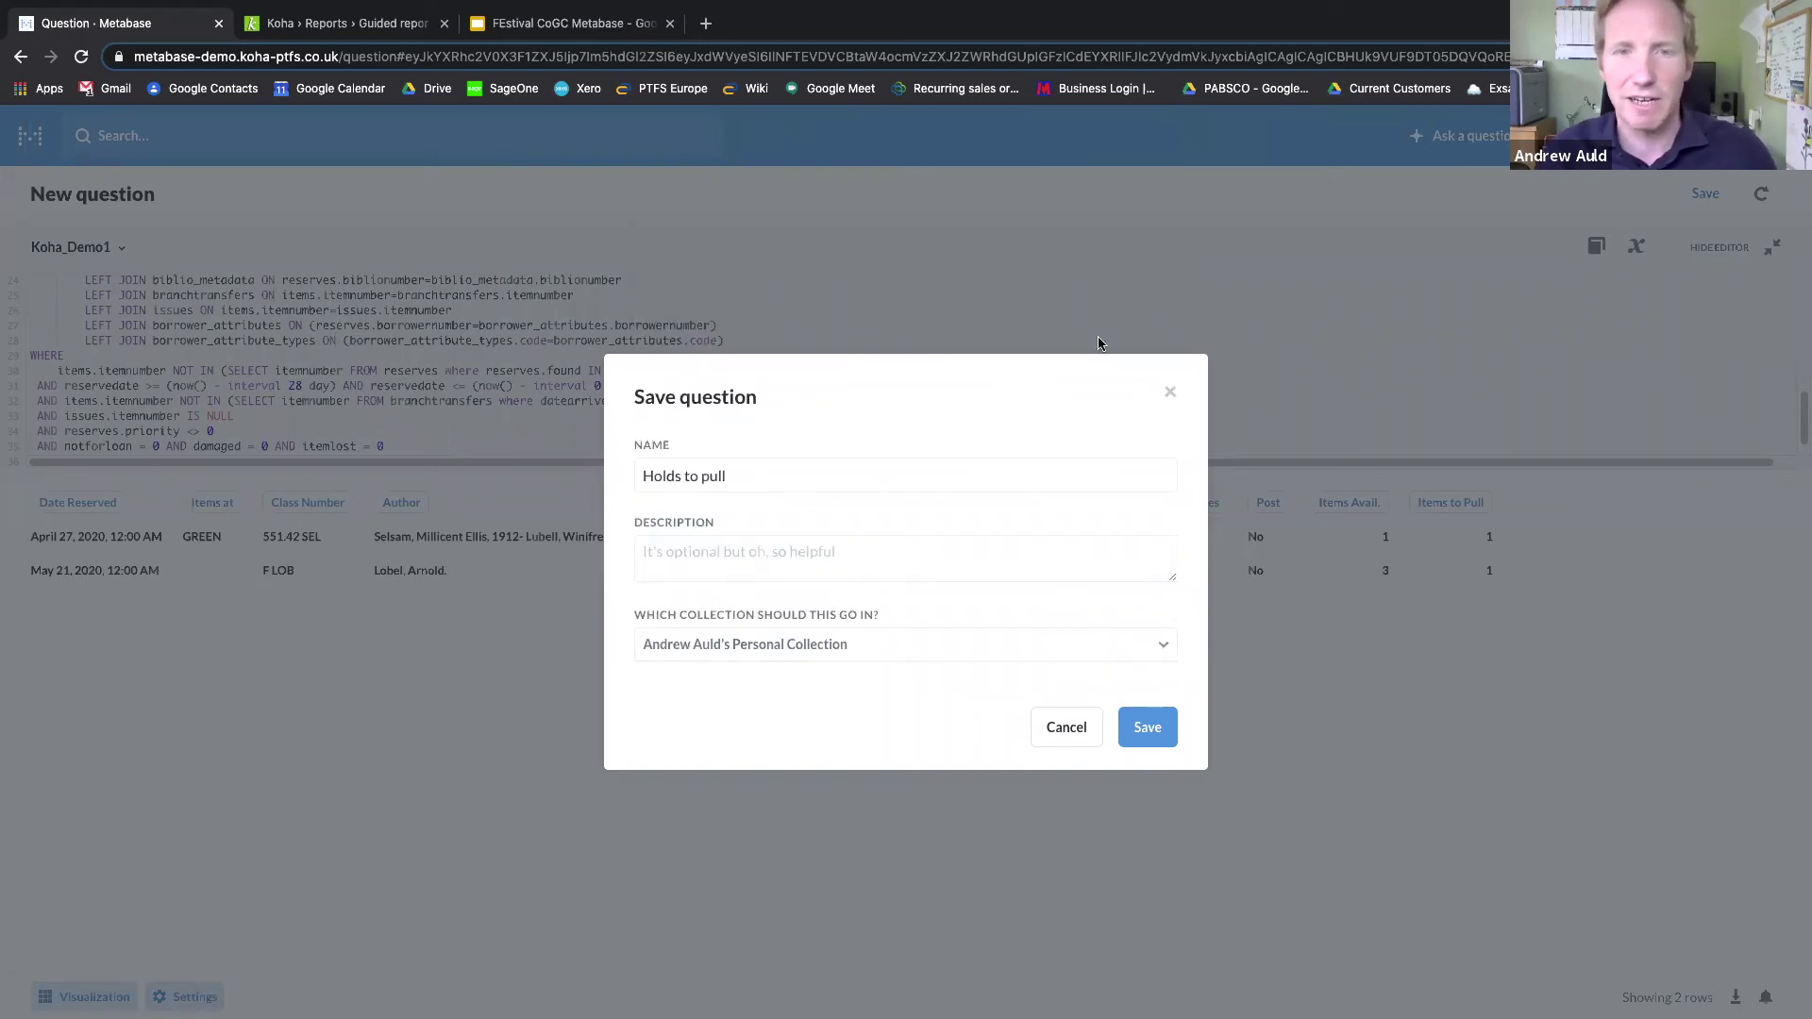
pyautogui.click(1153, 727)
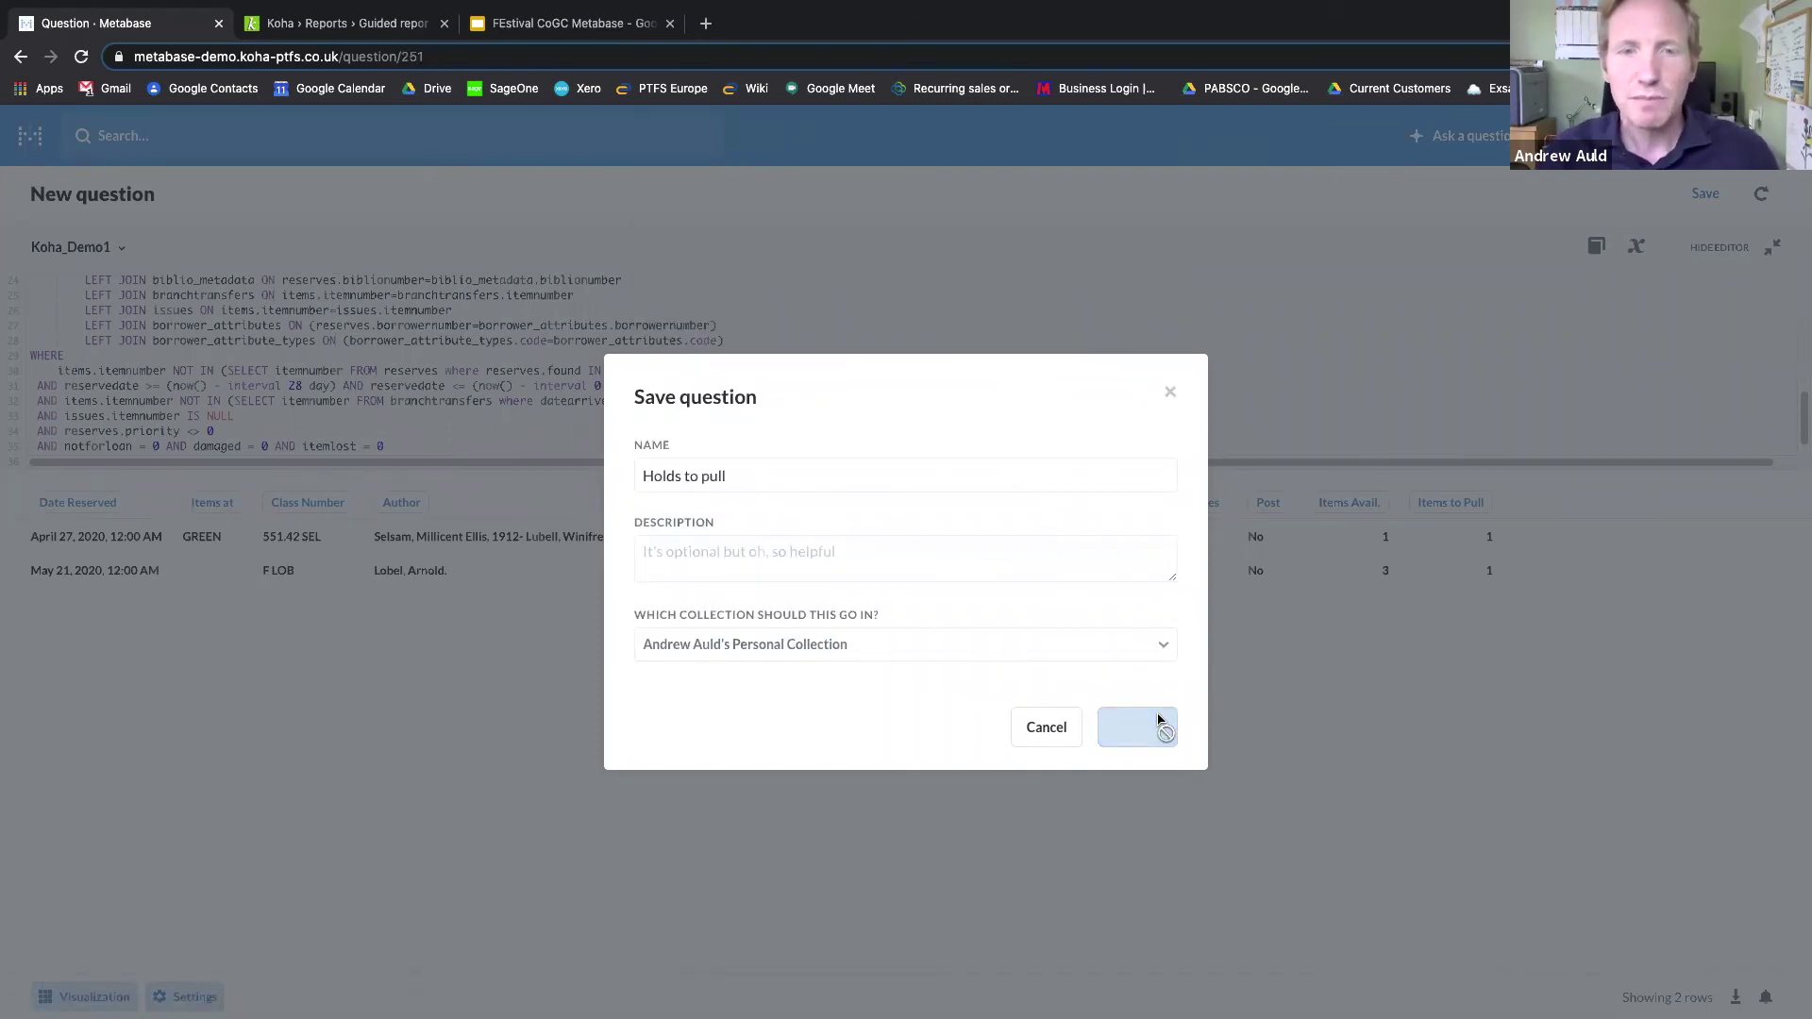
# Step: Add 'Holds to pull' to the test dashboard, widen its card, and save the dashboard
pyautogui.click(768, 586)
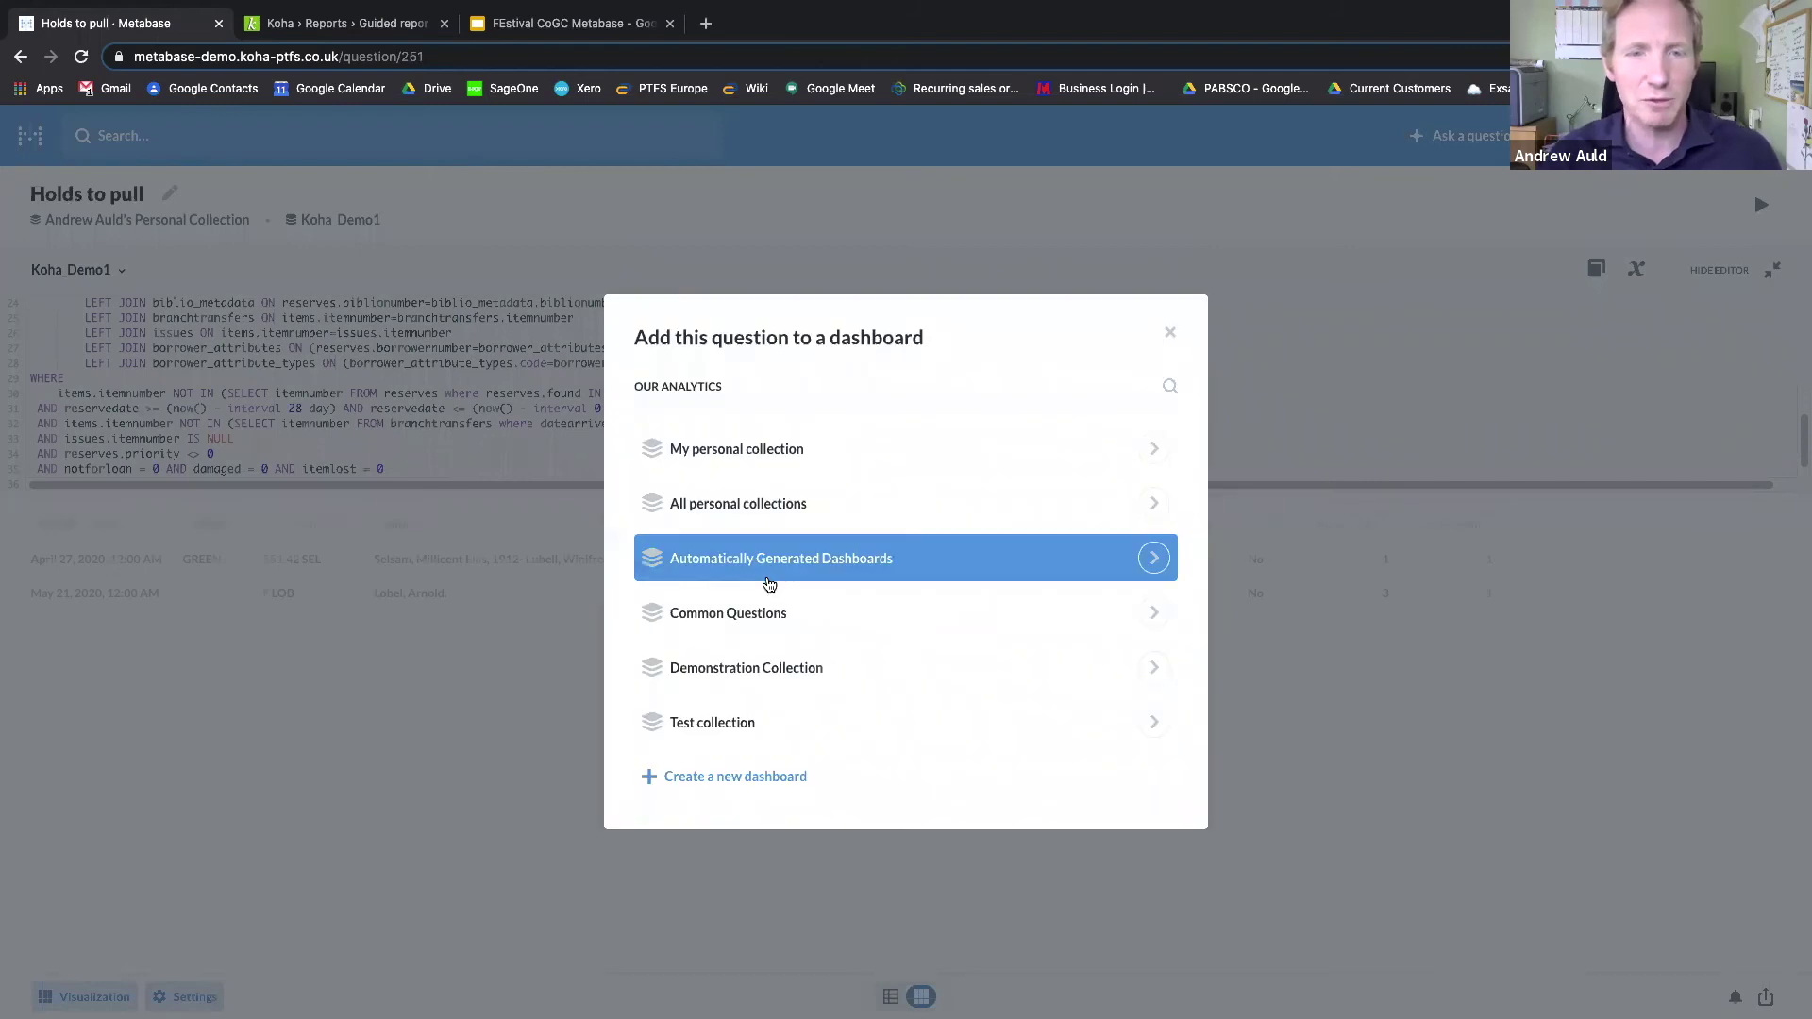
pyautogui.click(1152, 447)
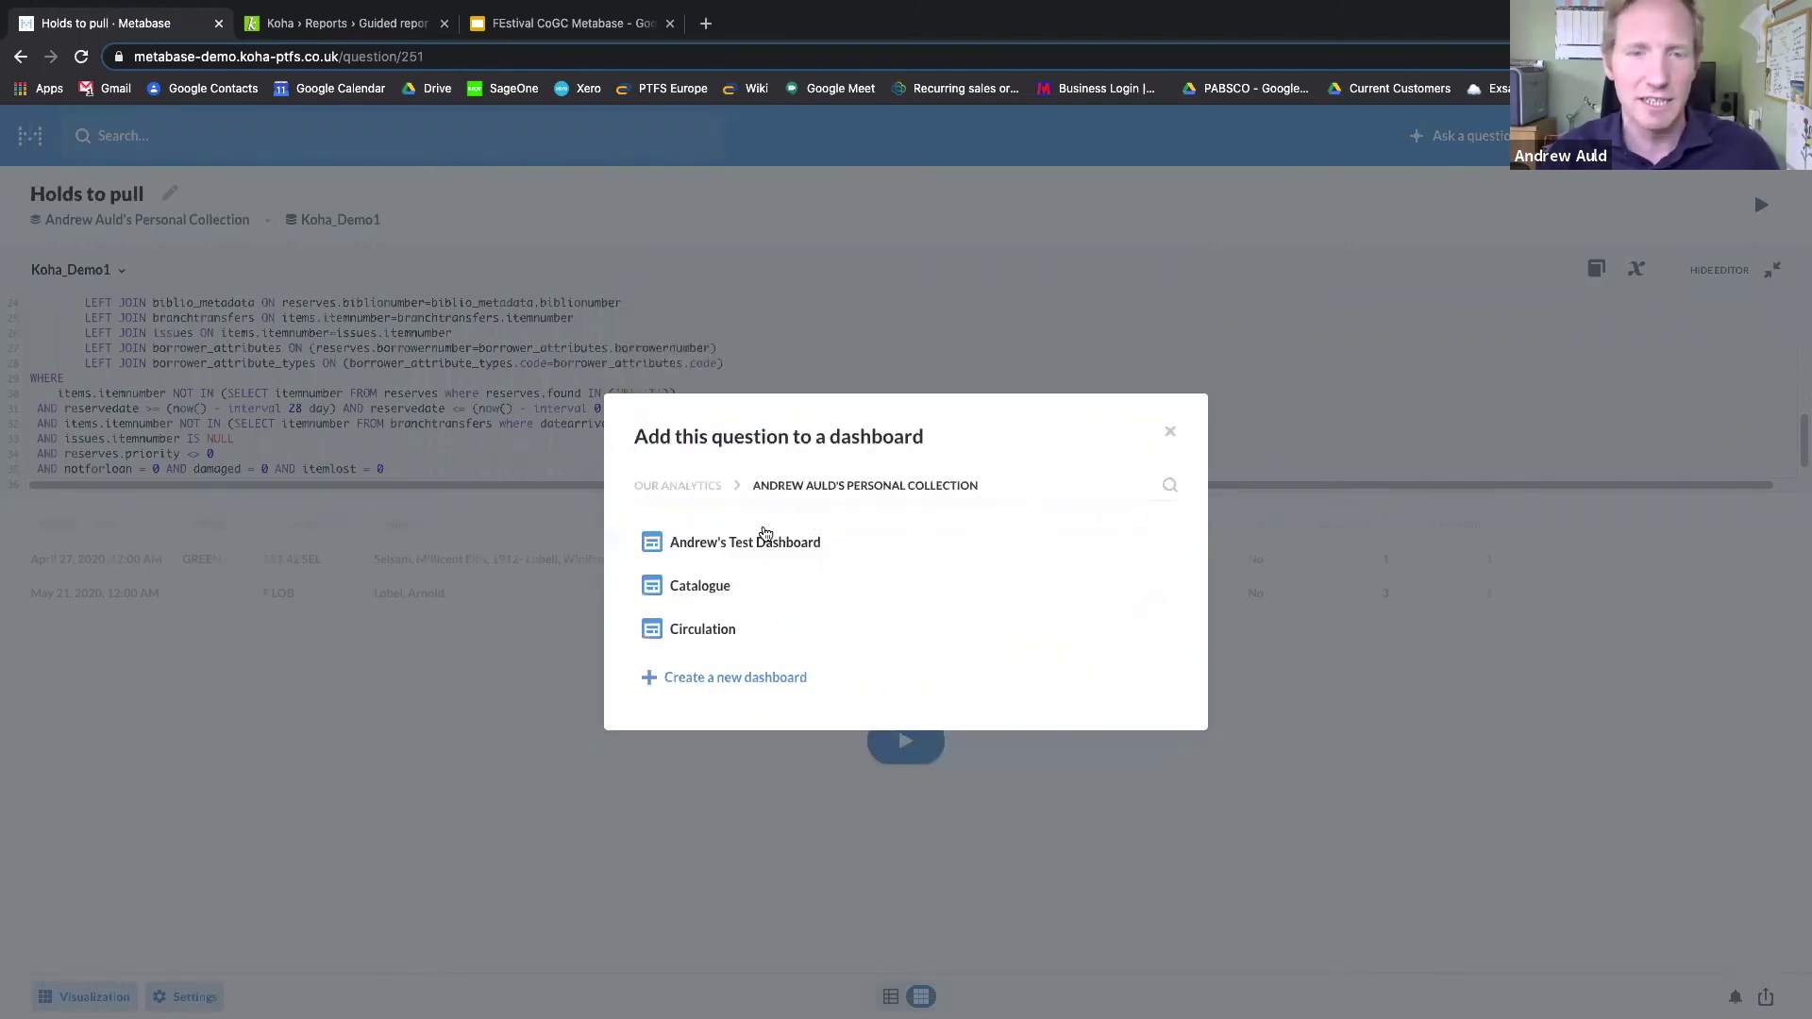
pyautogui.click(759, 539)
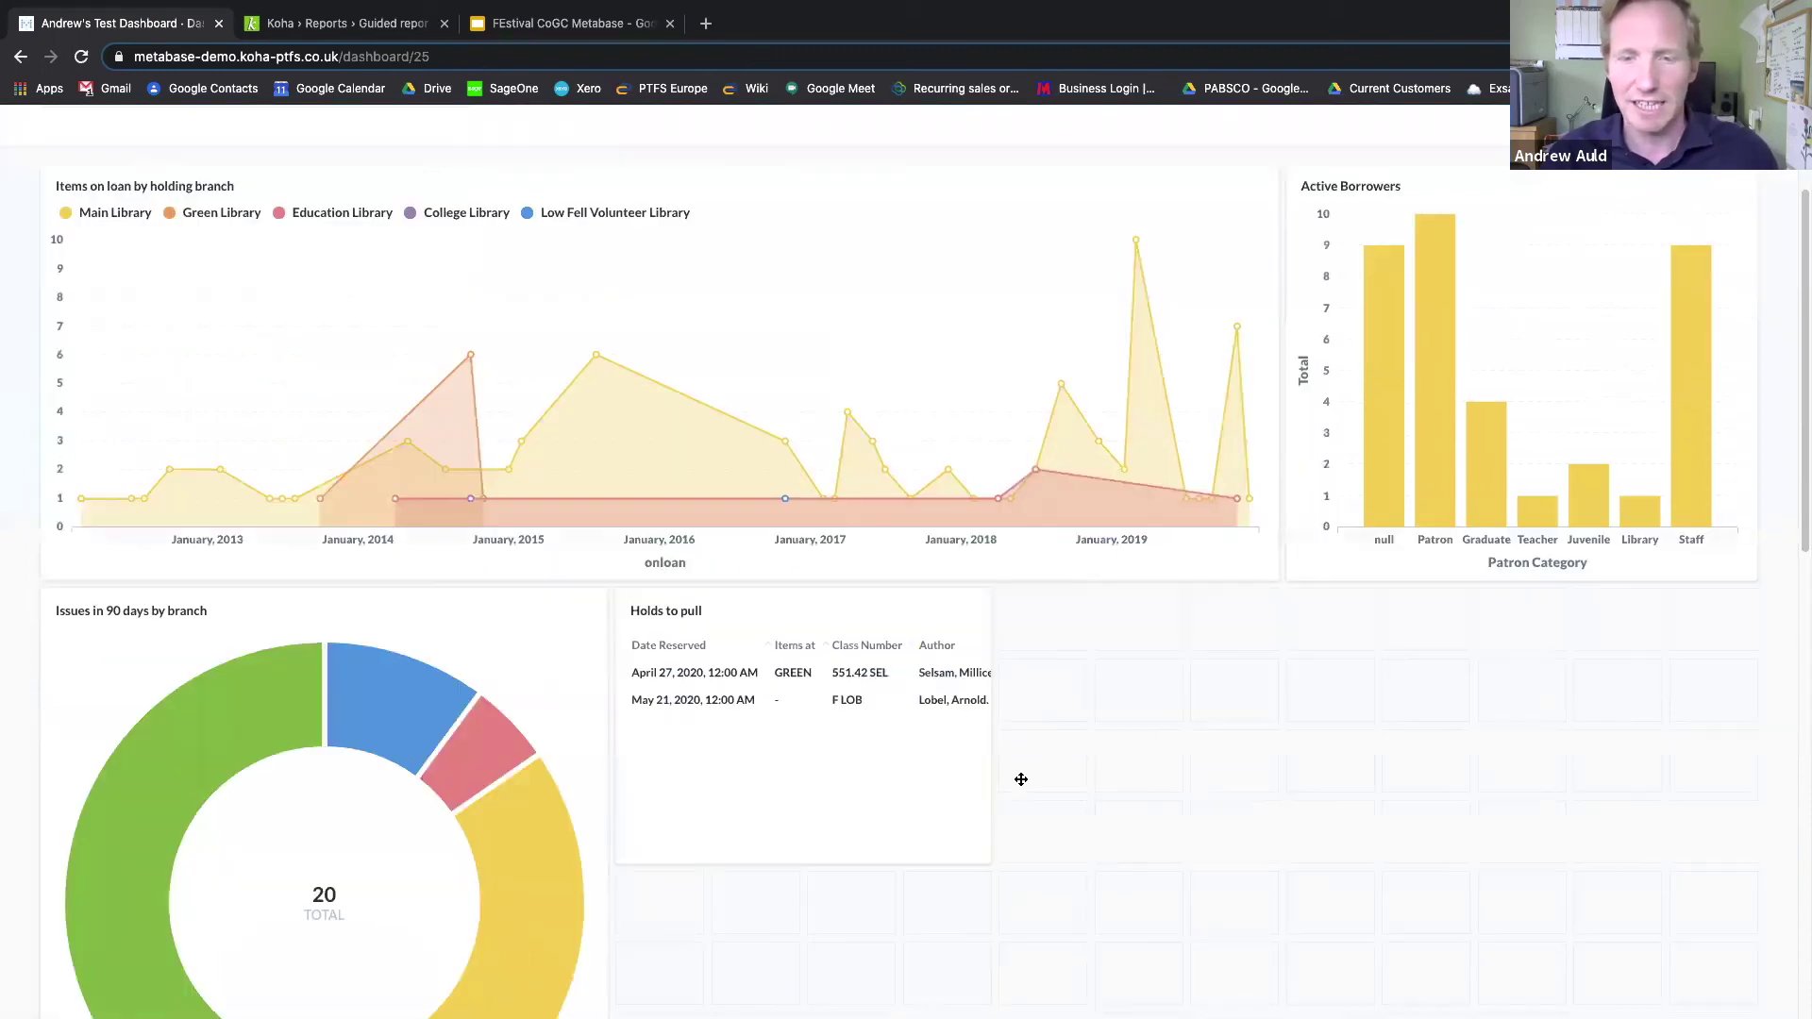
pyautogui.moveTo(984, 856); pyautogui.dragTo(1743, 863)
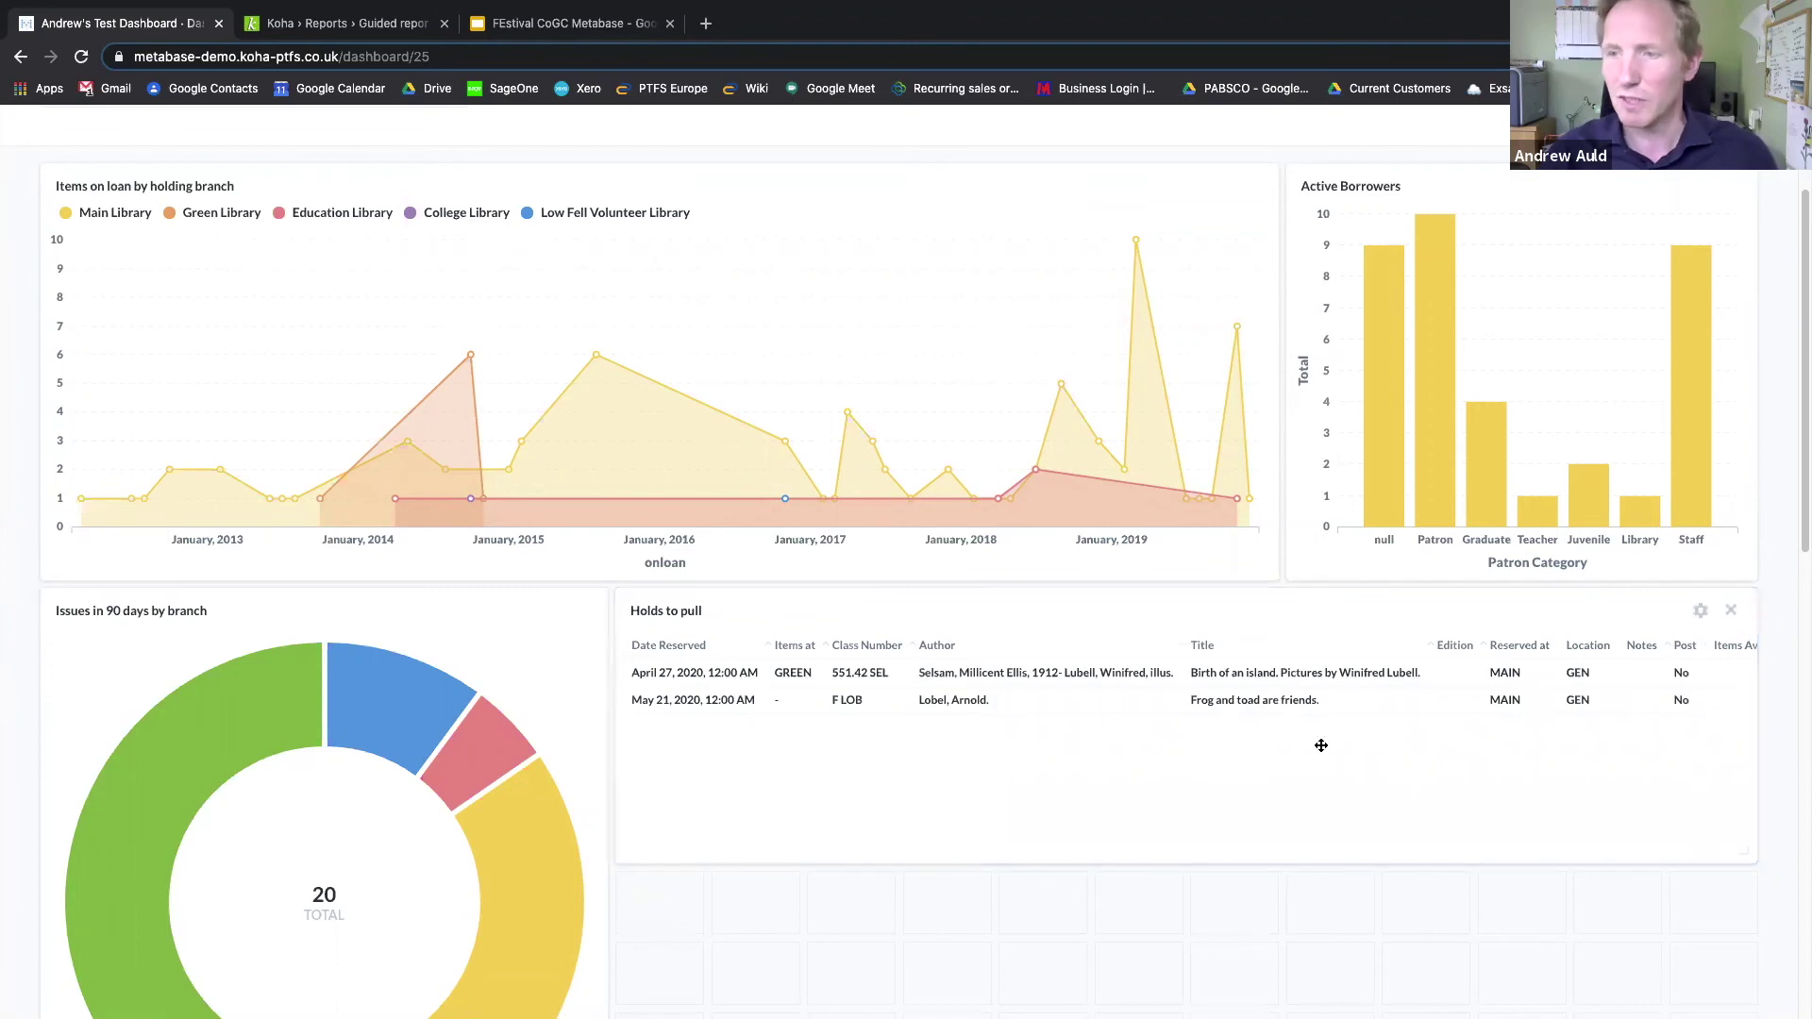
pyautogui.scroll(3, 1604, 283)
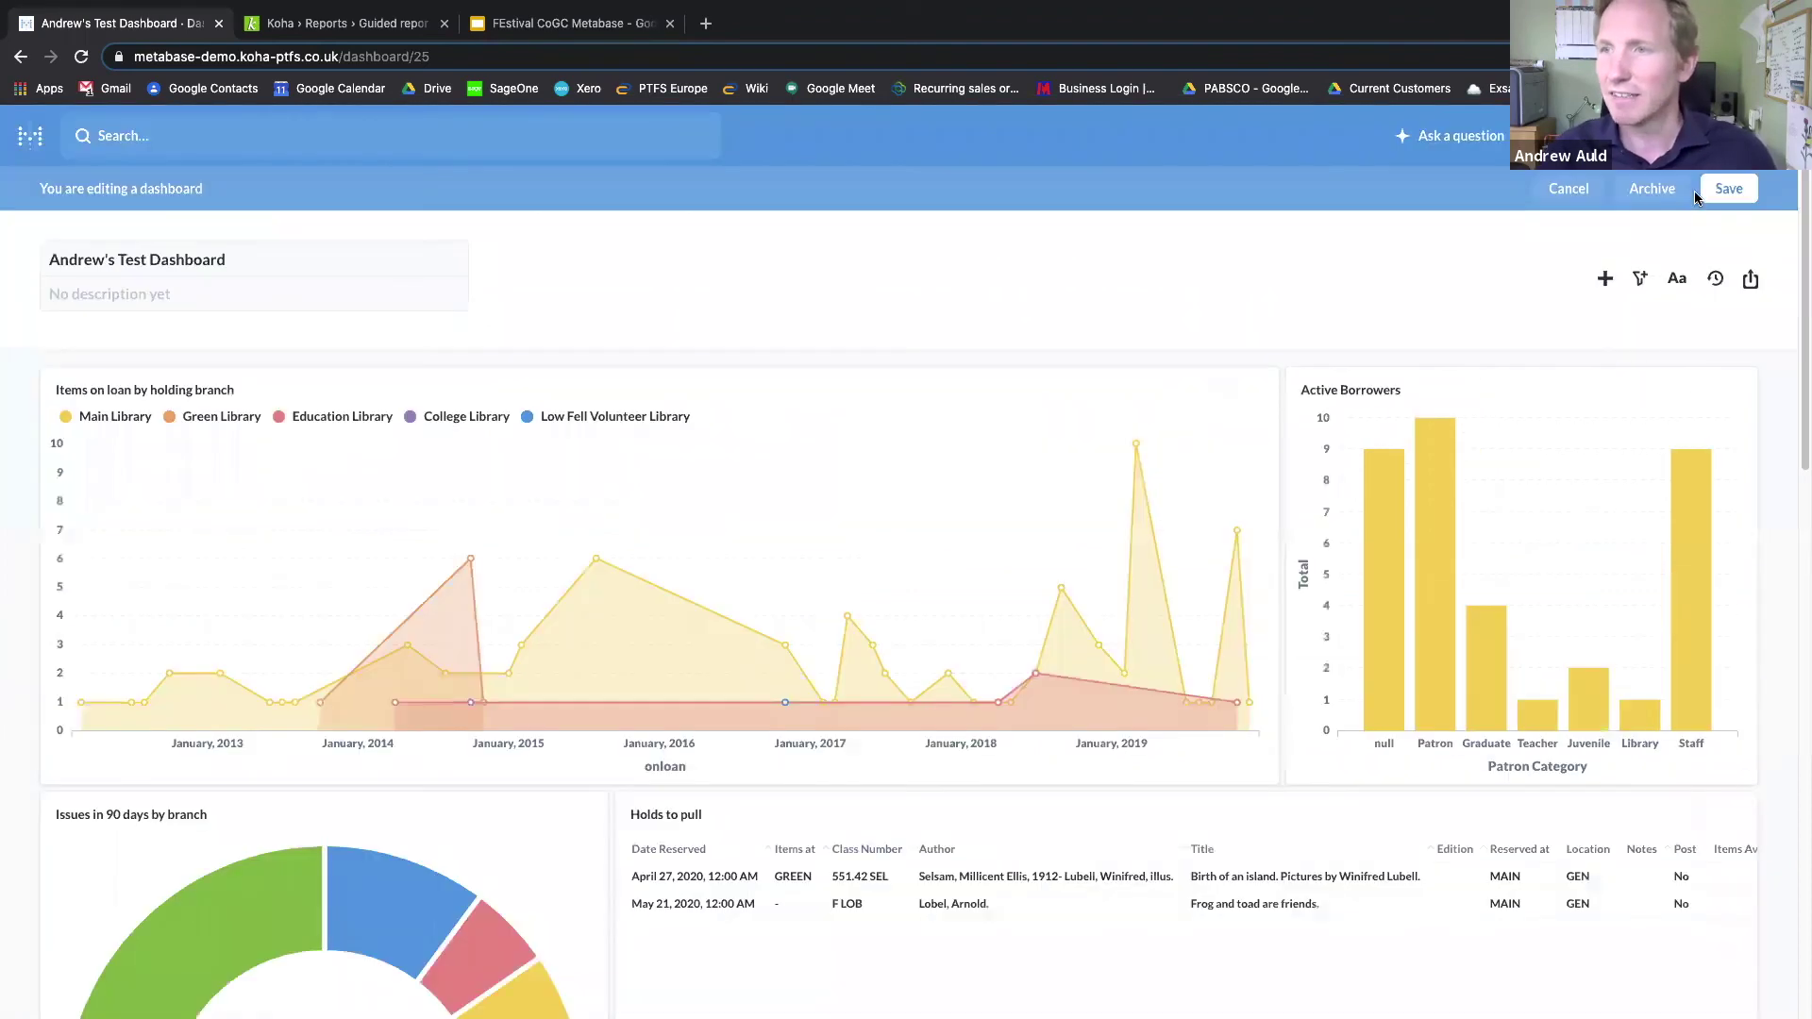
pyautogui.click(1728, 190)
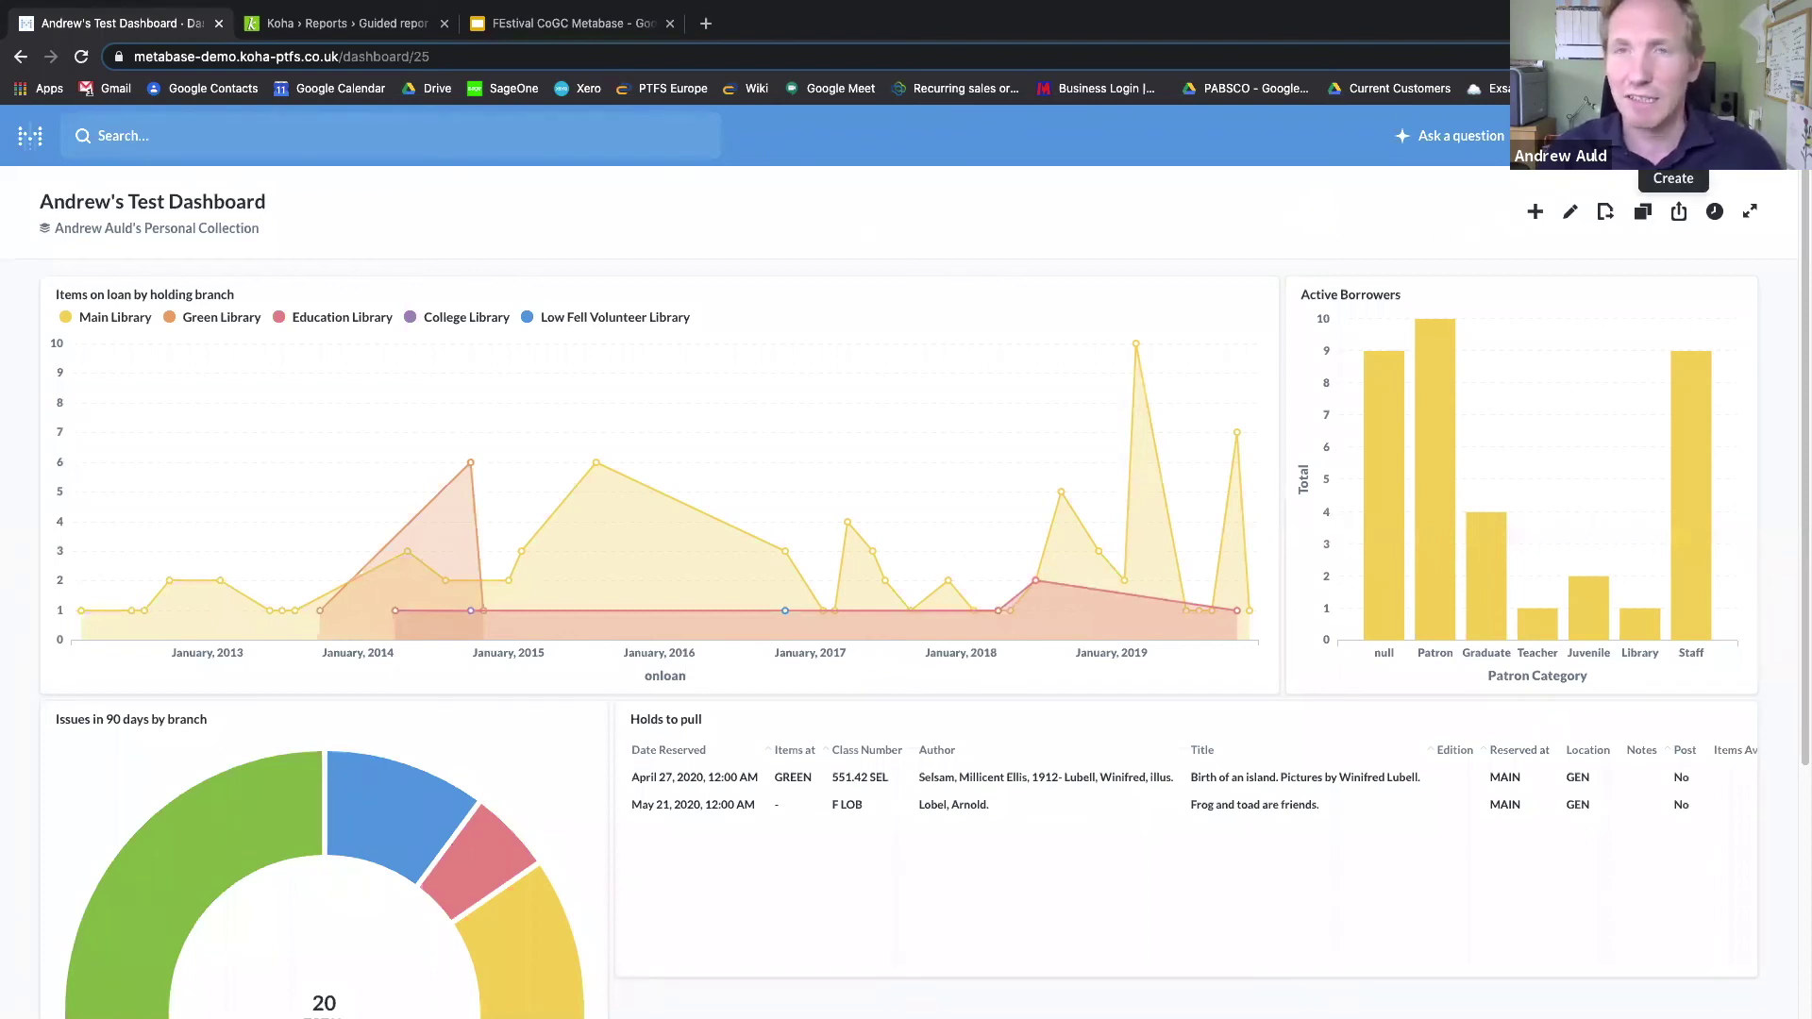
# Step: Create a new pulse named 'Holds to pull' saved in My personal collection
pyautogui.click(1673, 135)
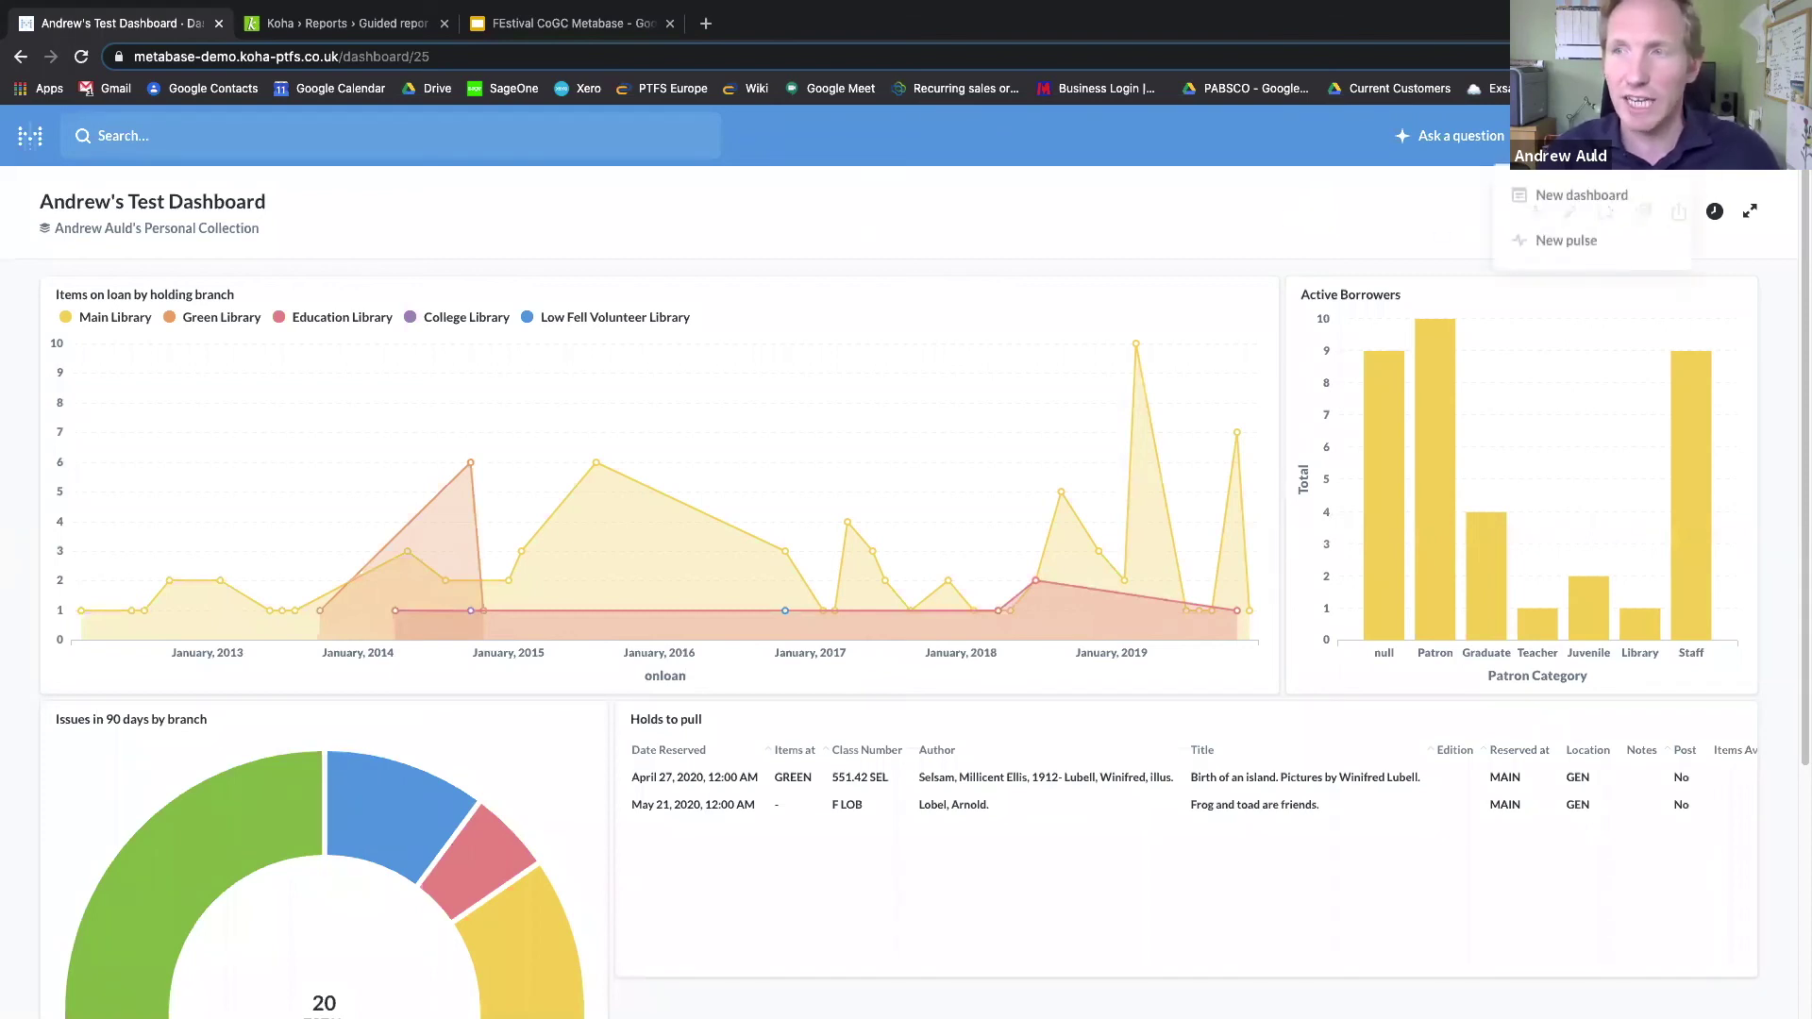
pyautogui.click(1573, 241)
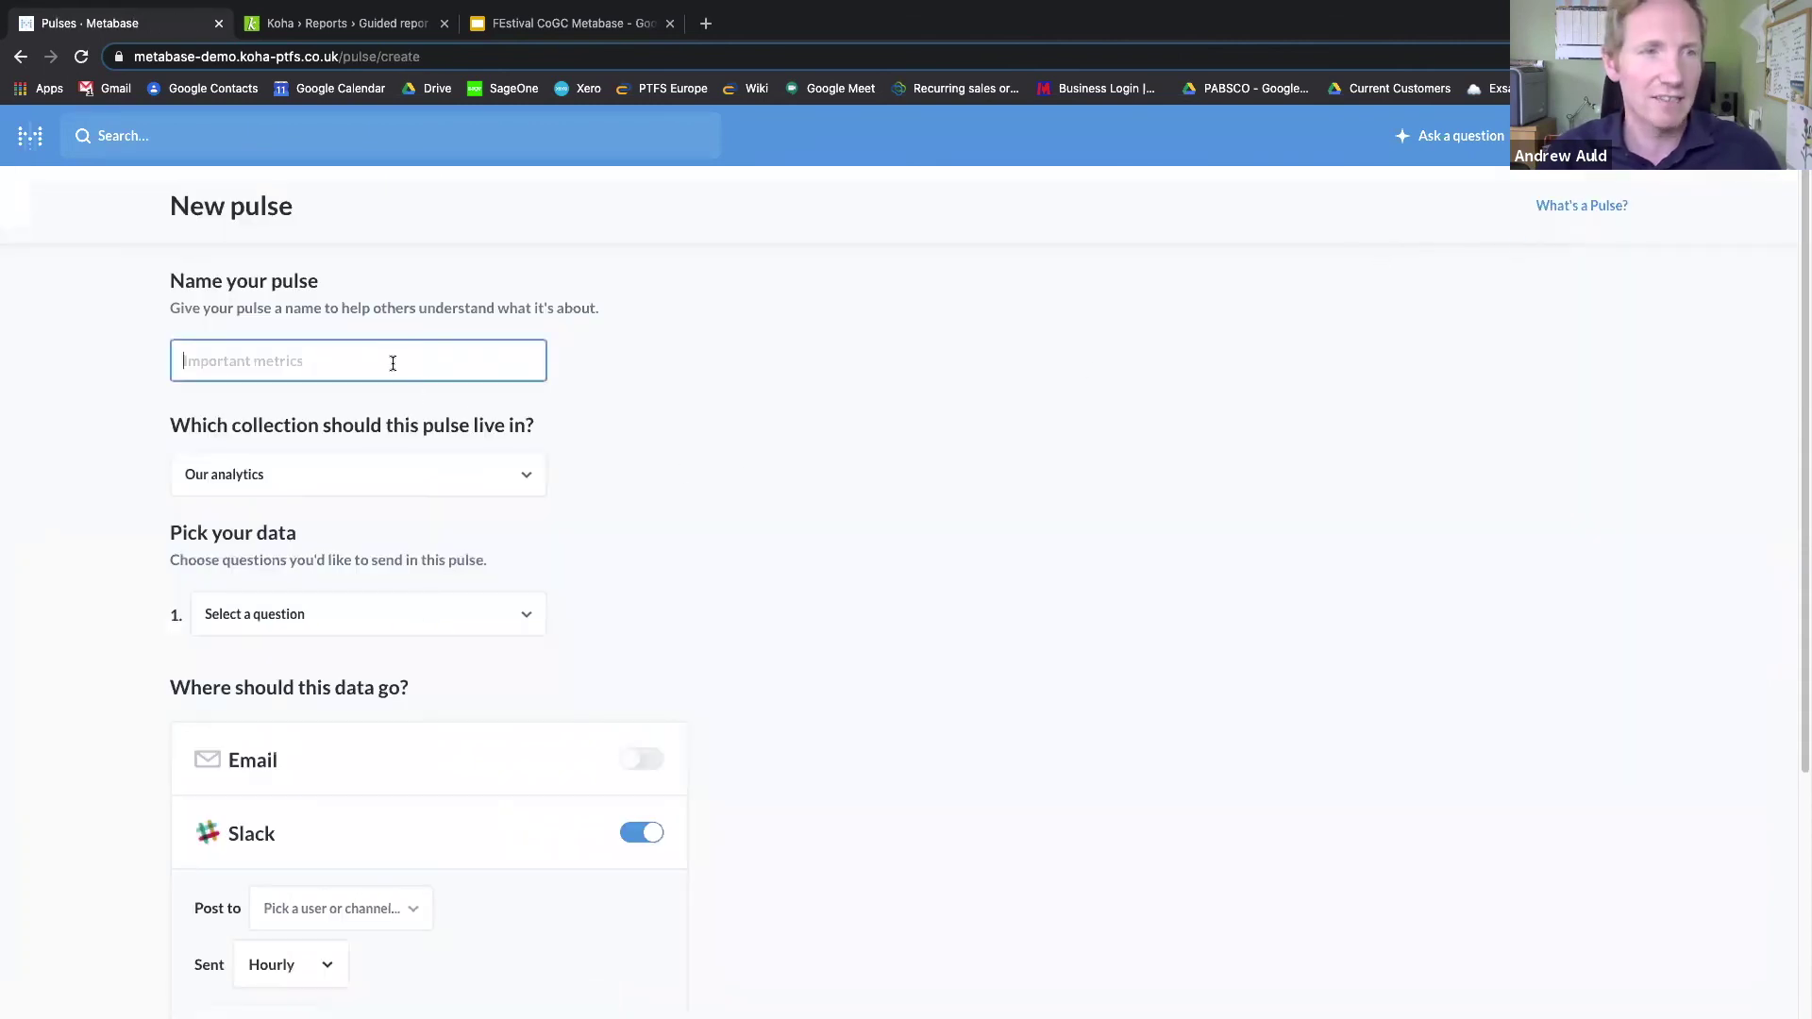
pyautogui.write('Hol')
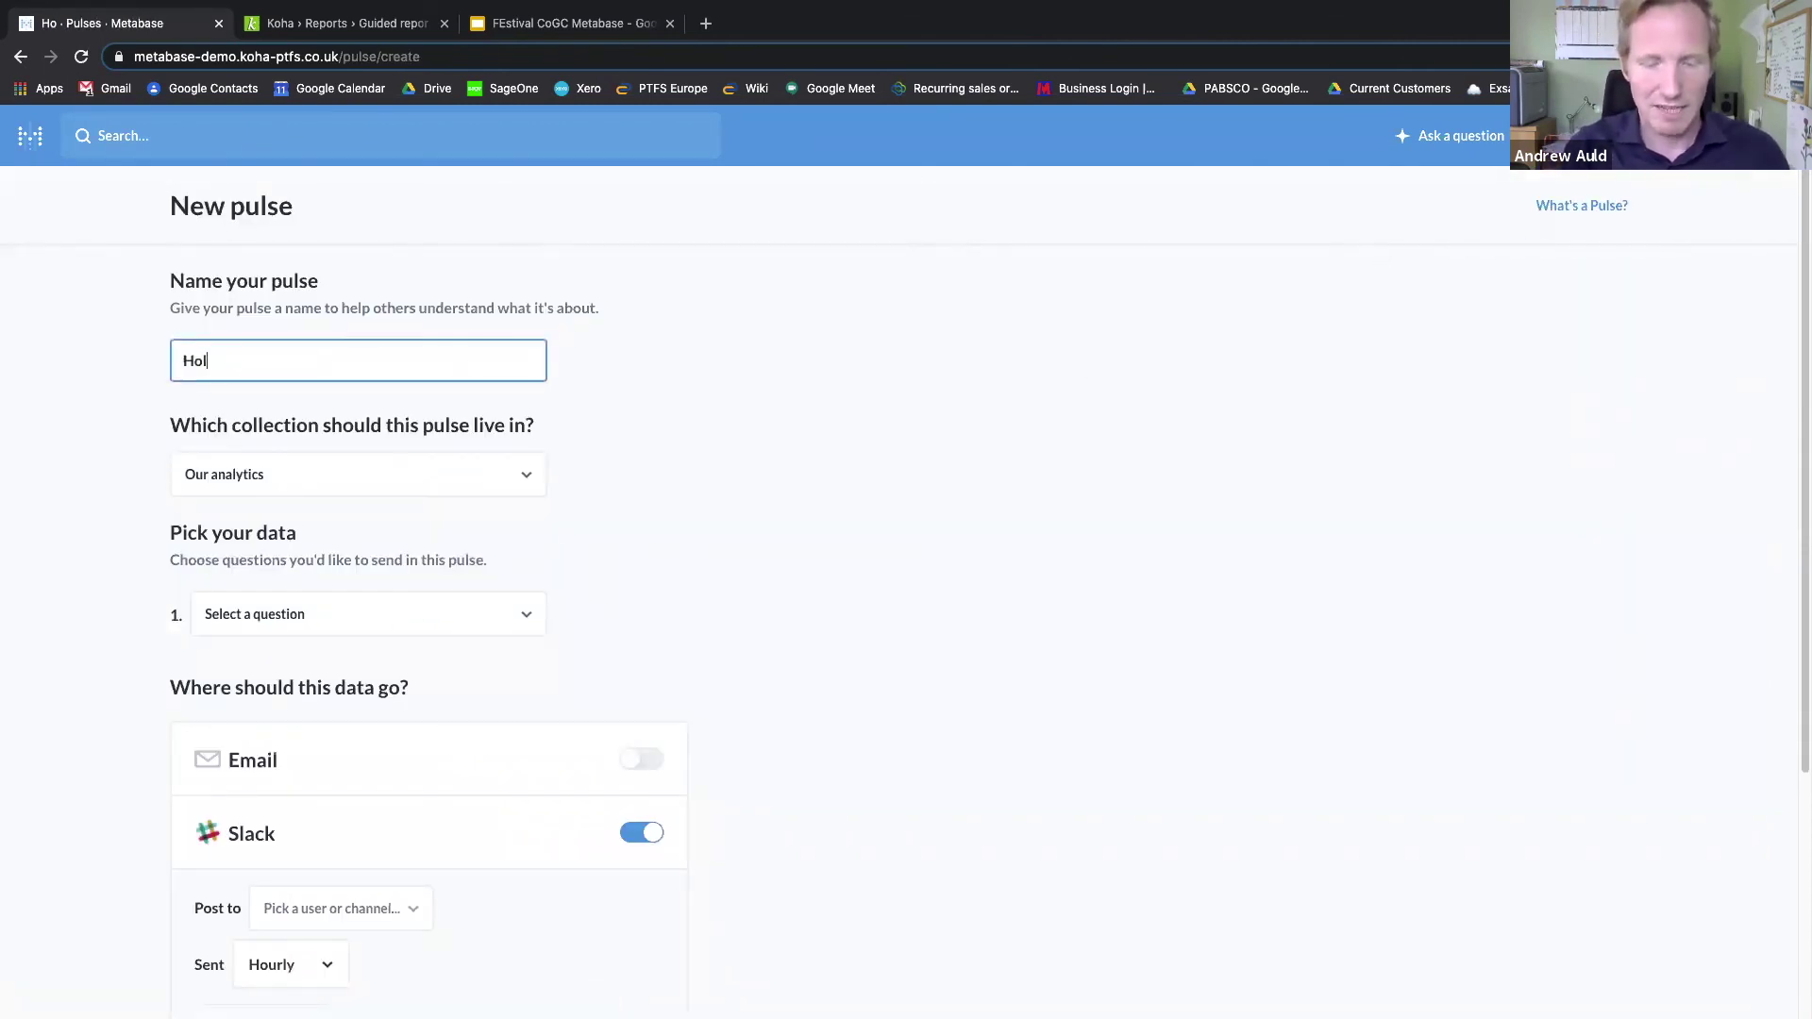
pyautogui.write('ds to pull')
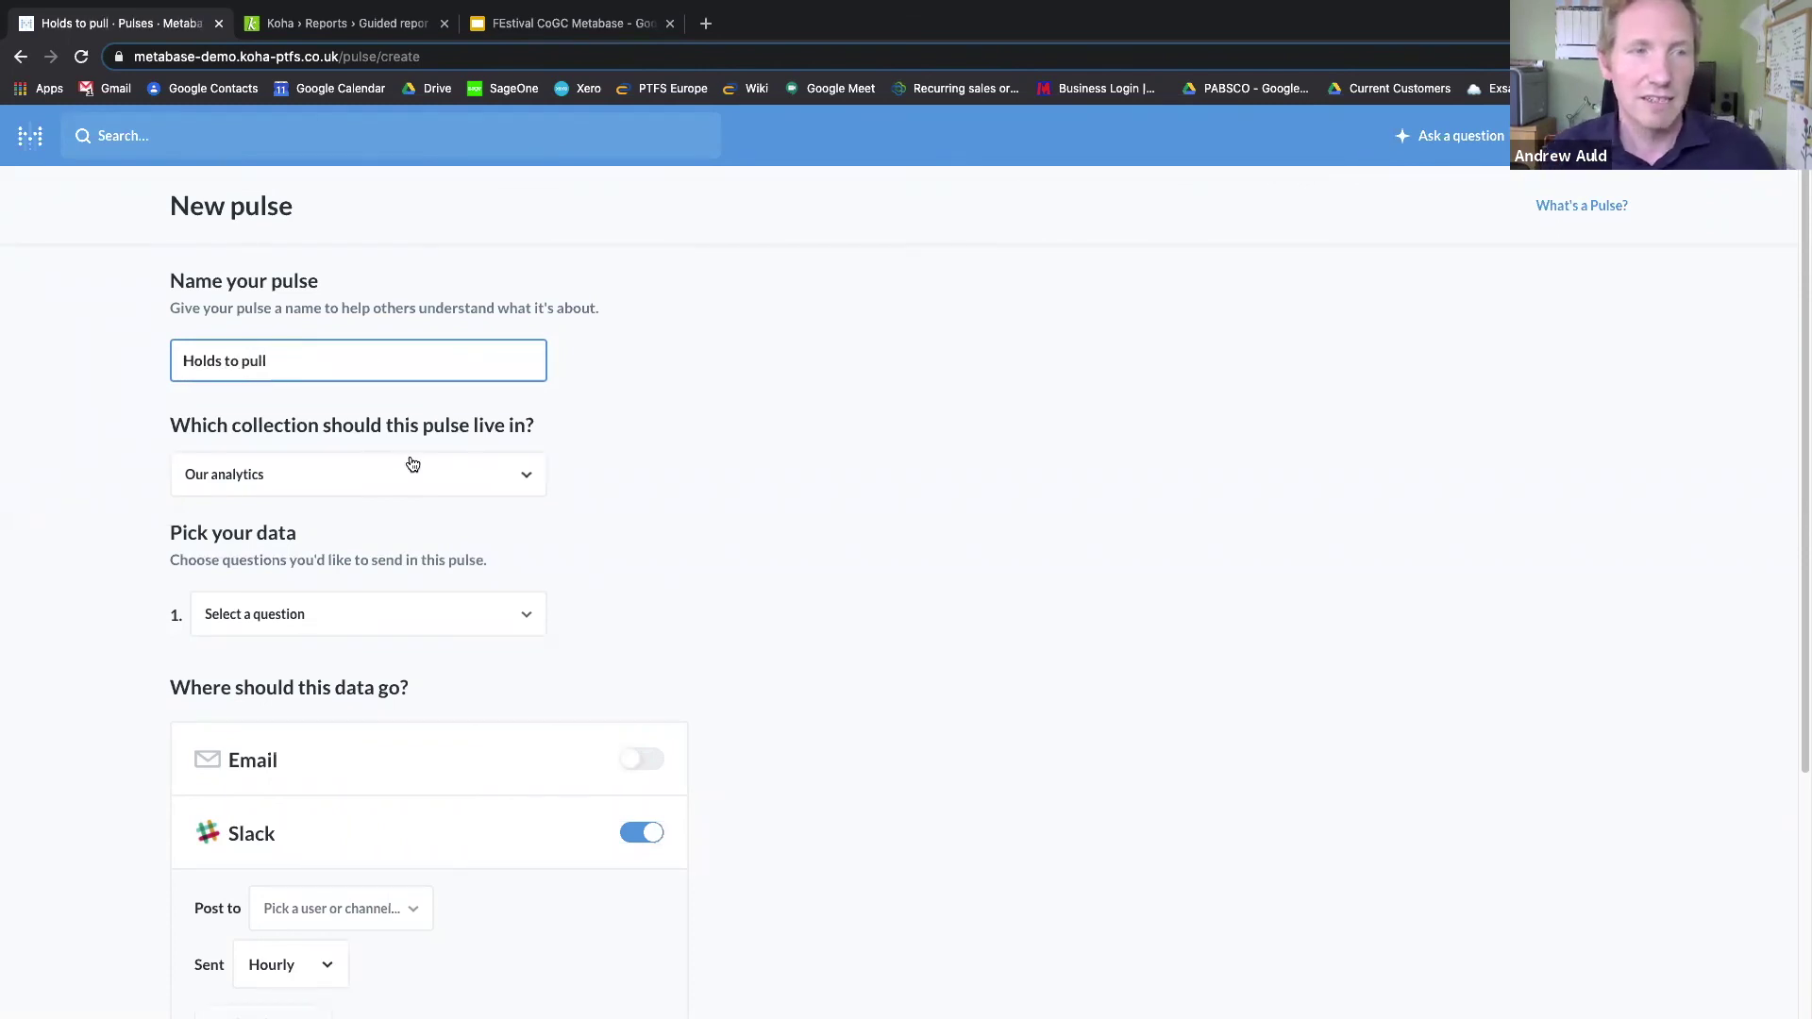
pyautogui.click(481, 477)
pyautogui.click(442, 634)
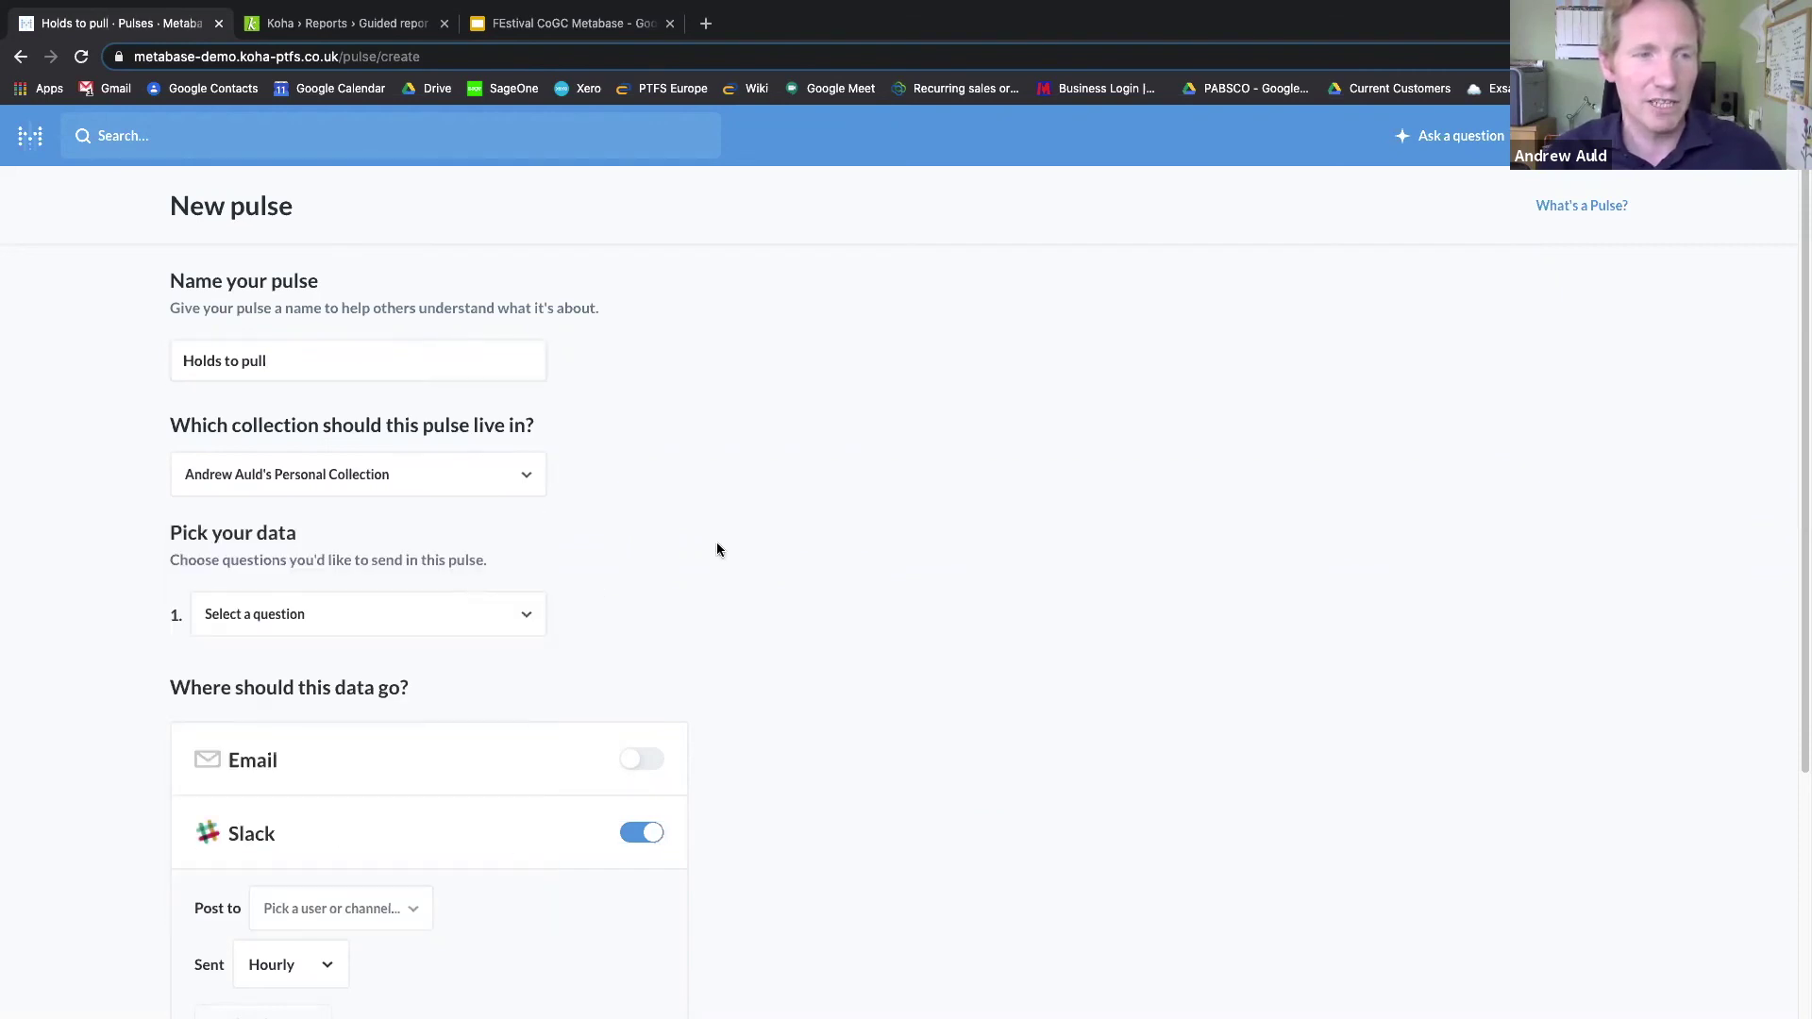
# Step: Select the 'Holds to pull' question from the personal collection as the pulse's question 1
pyautogui.click(514, 619)
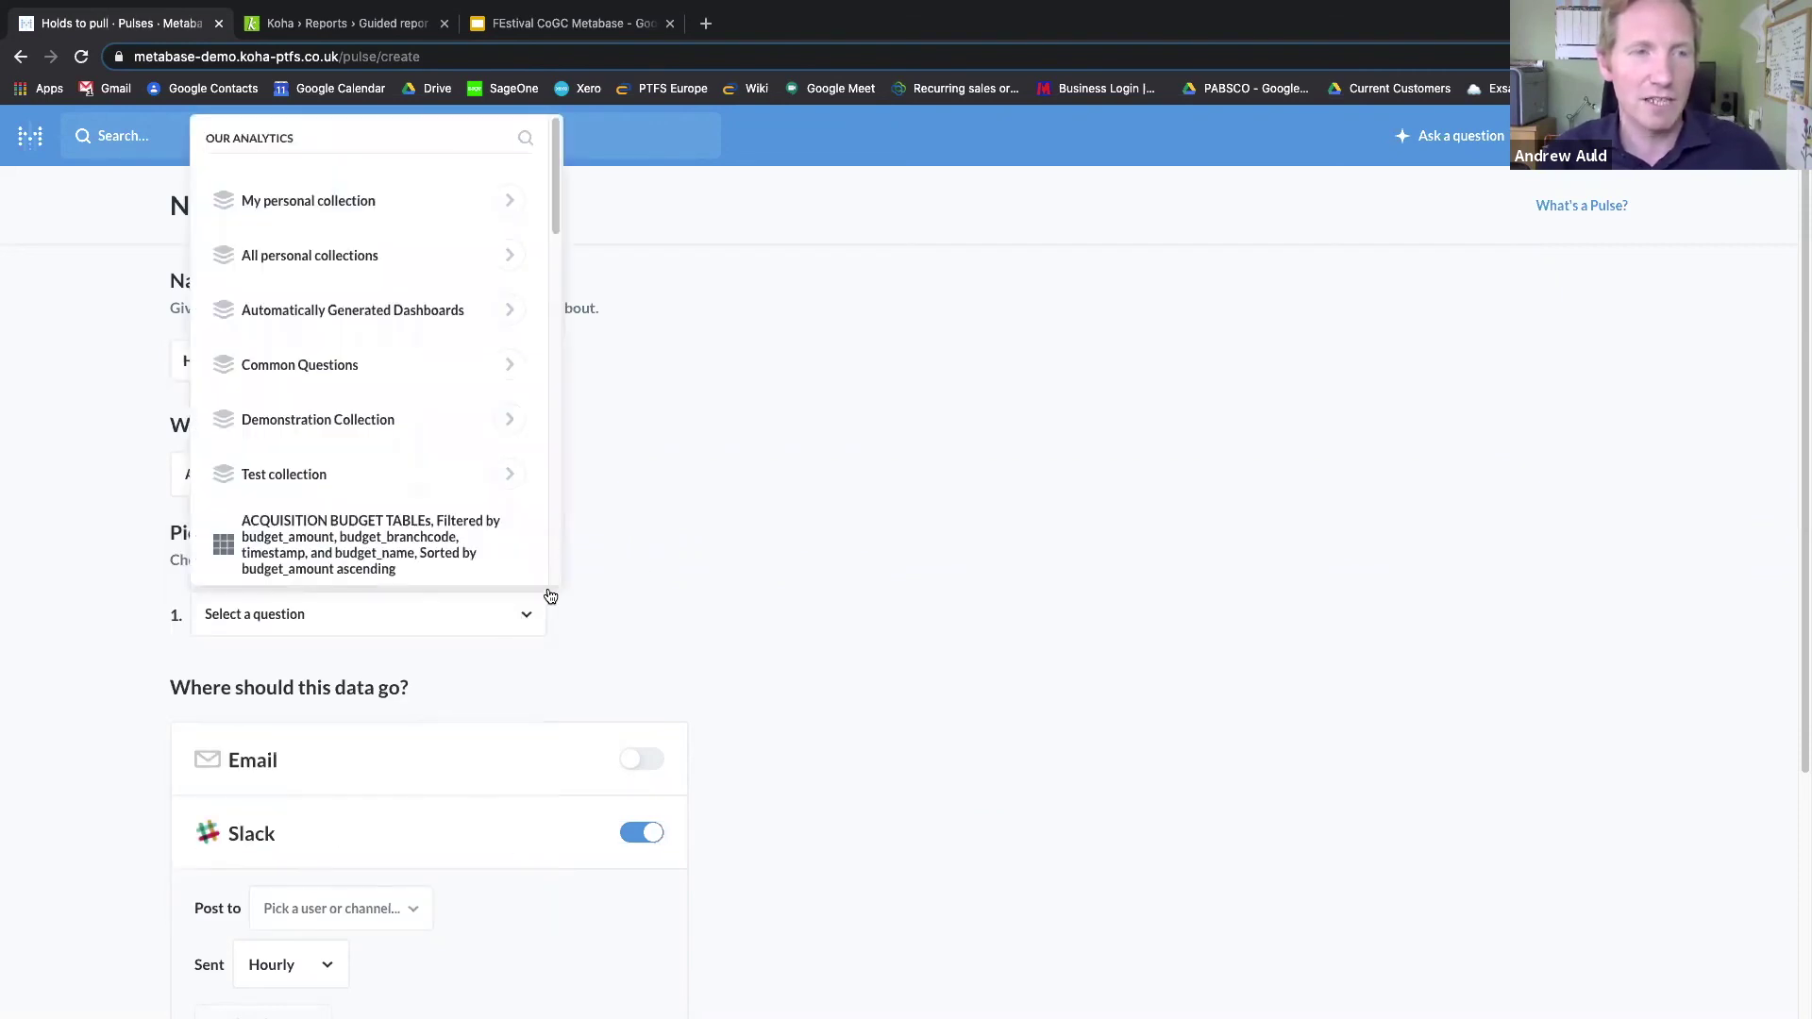
pyautogui.click(508, 200)
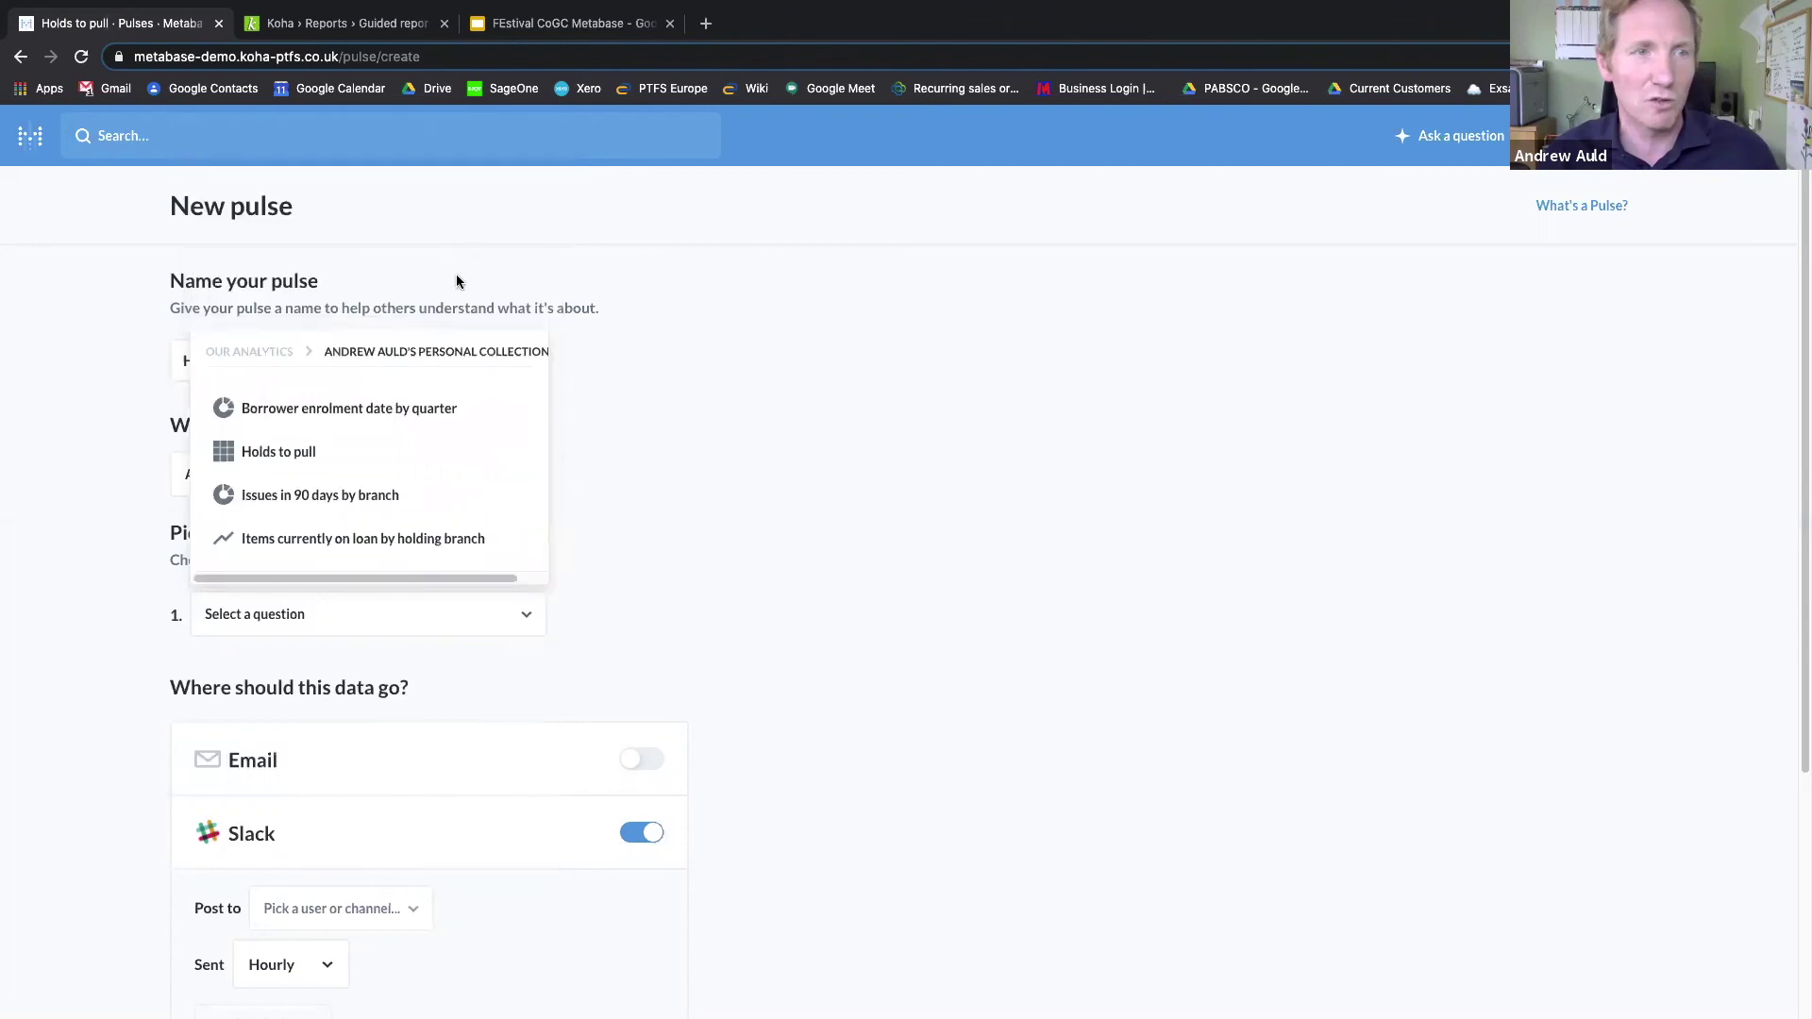
pyautogui.click(292, 453)
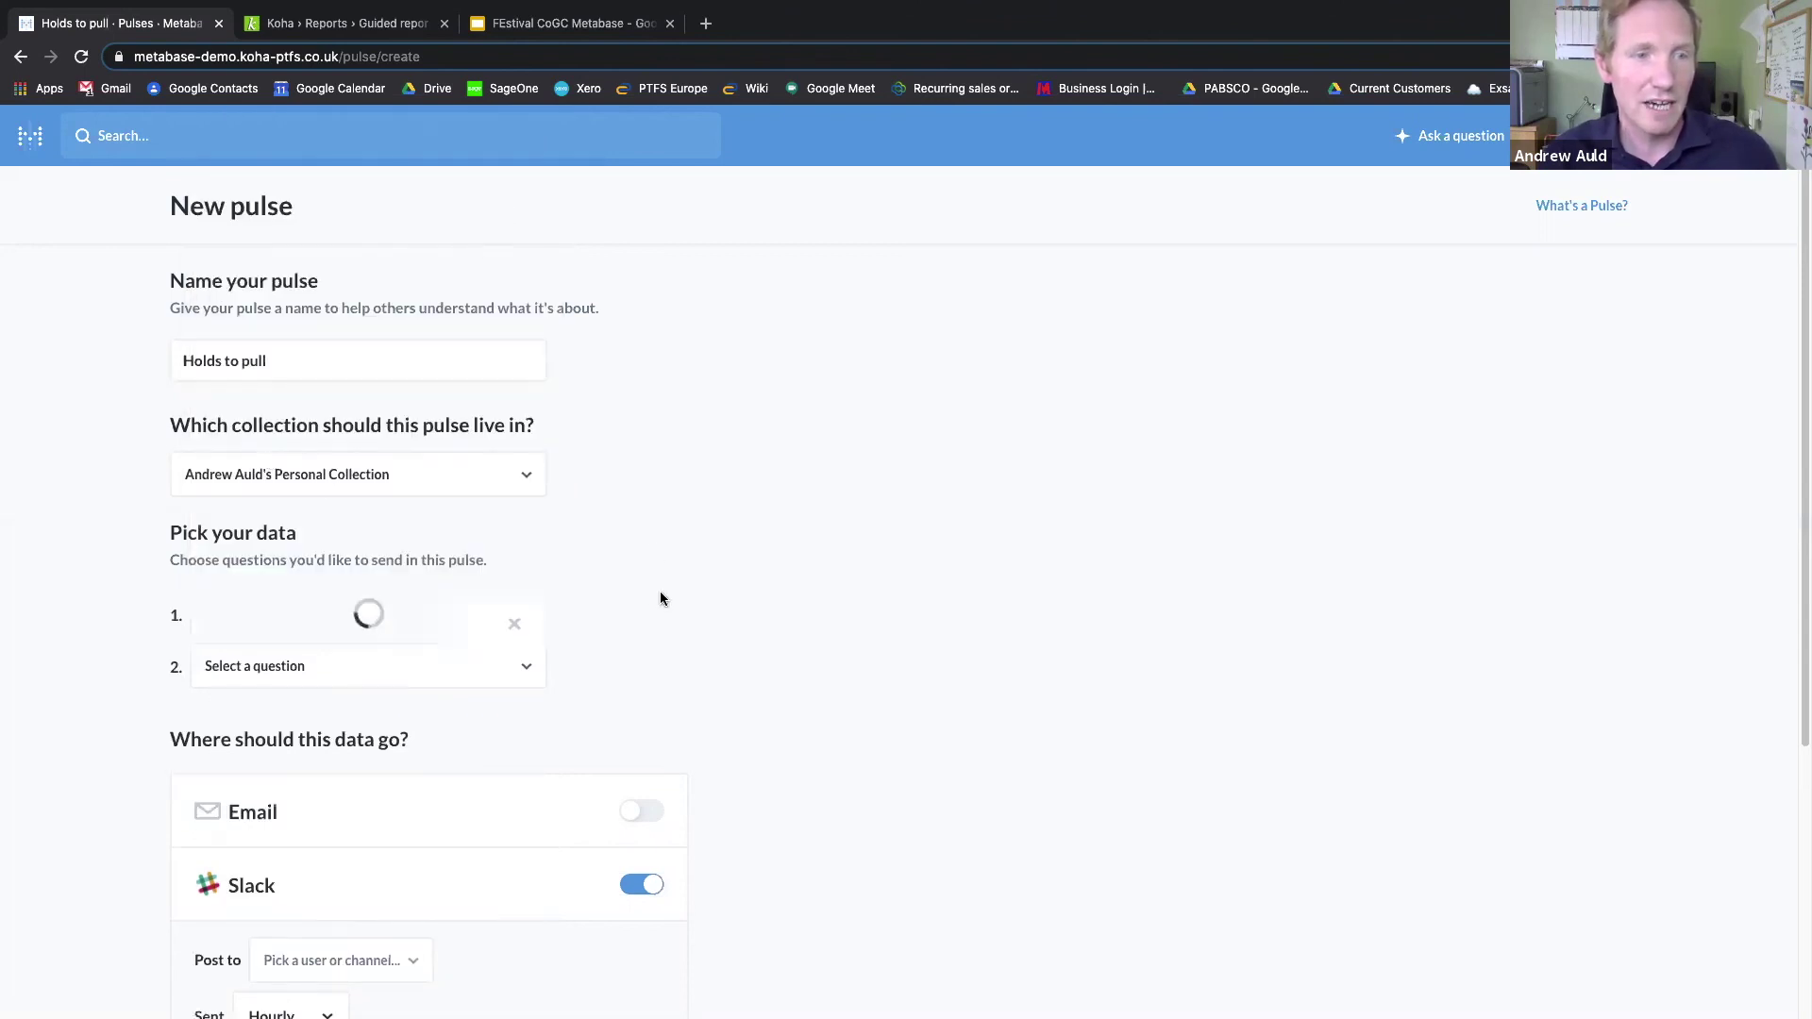
pyautogui.scroll(-3, 691, 518)
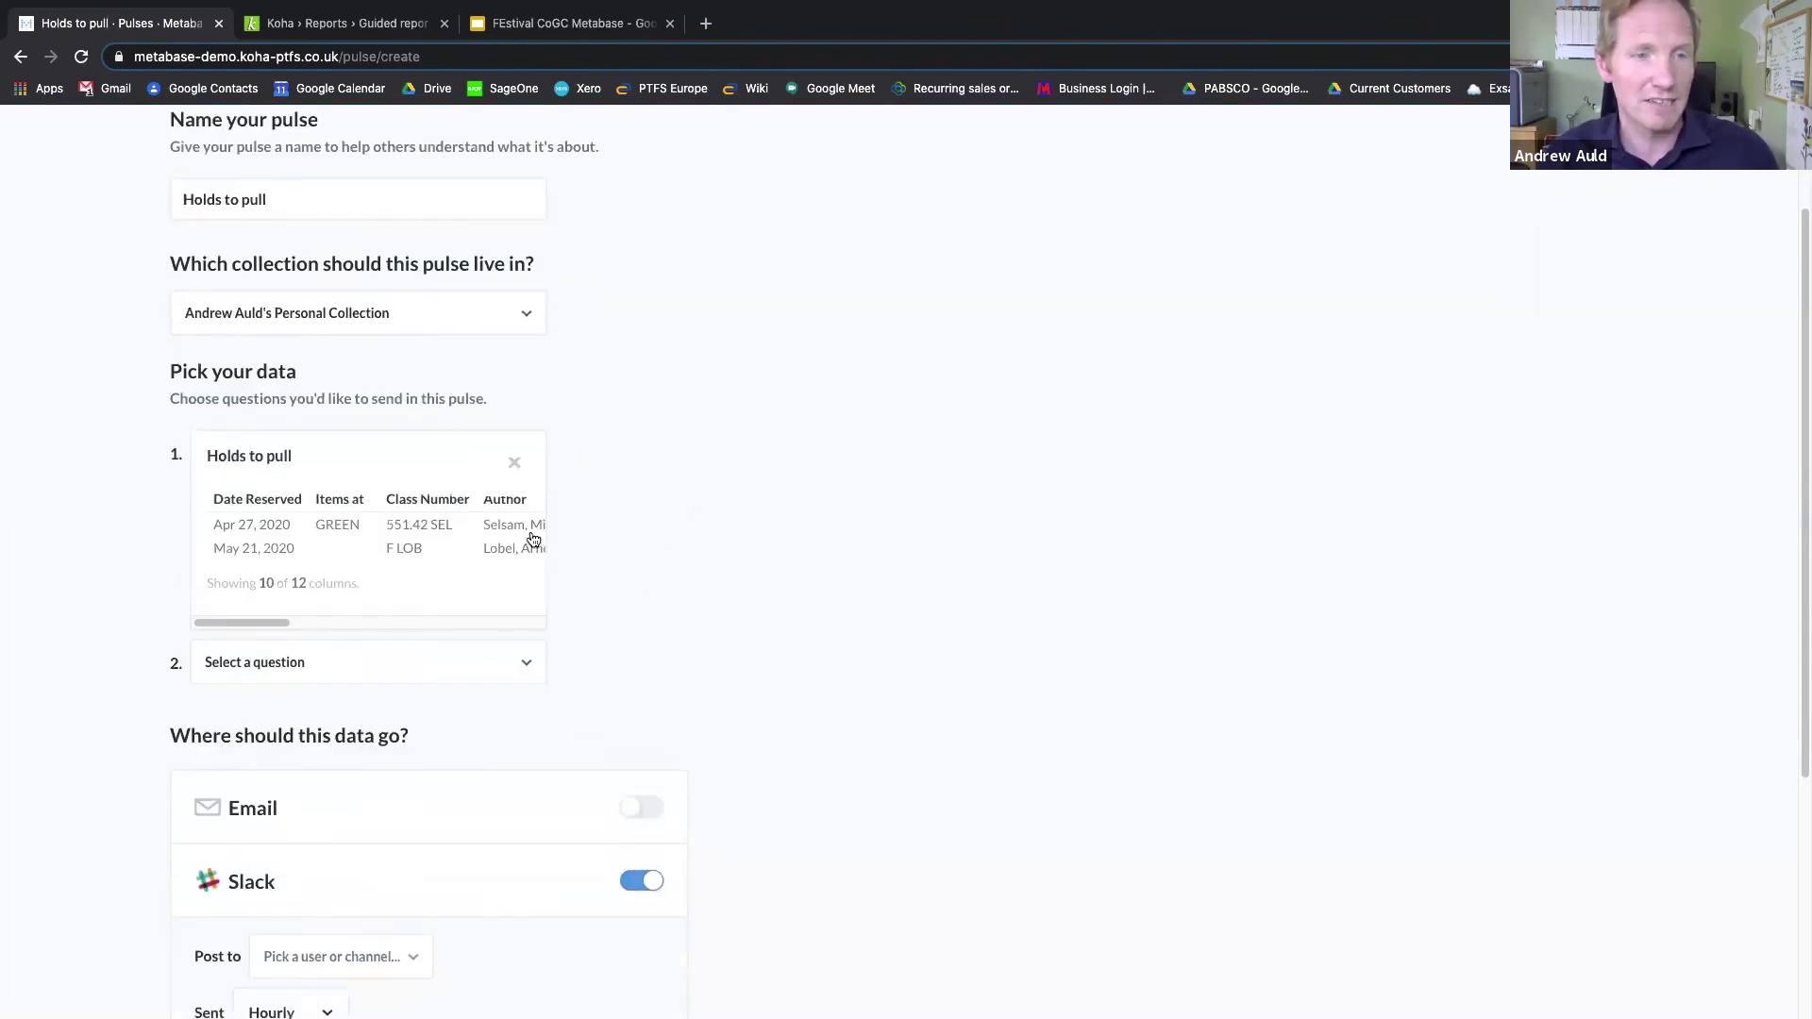
pyautogui.scroll(-3, 755, 510)
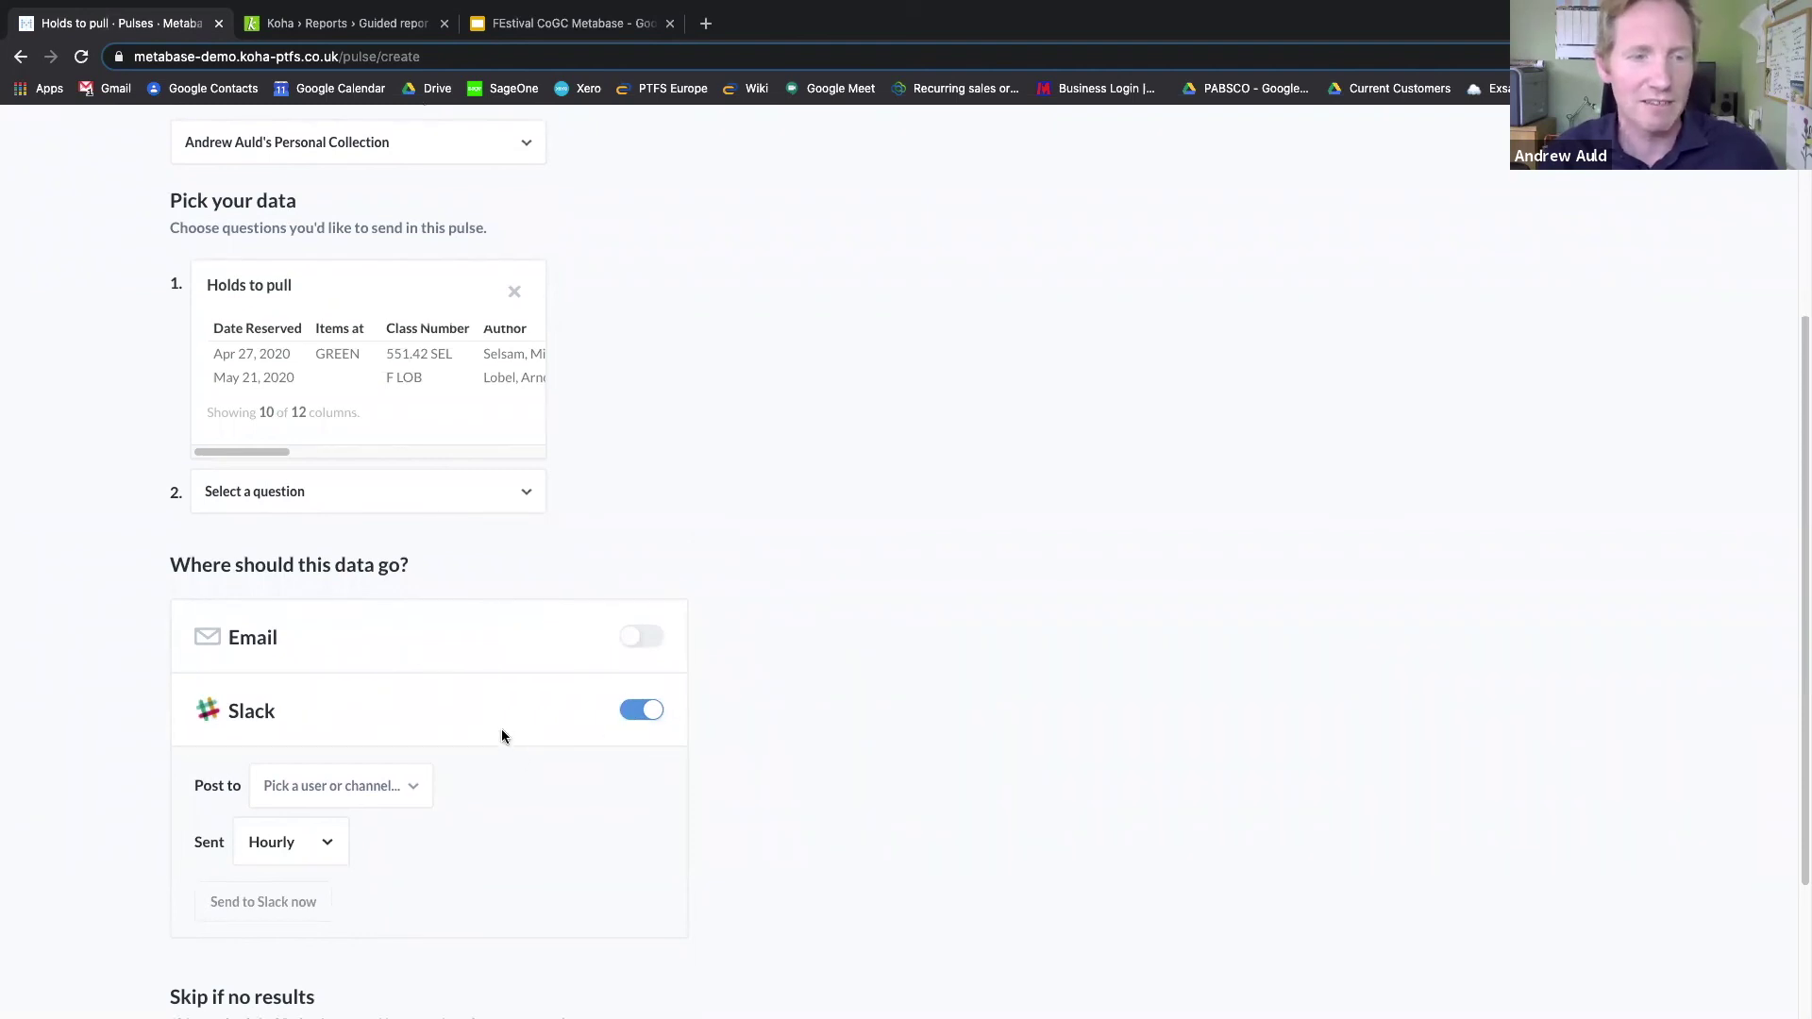
pyautogui.scroll(-1, 490, 755)
# Step: Search Slack recipients by your user name and post the pulse hourly to your own Slack account
pyautogui.click(397, 735)
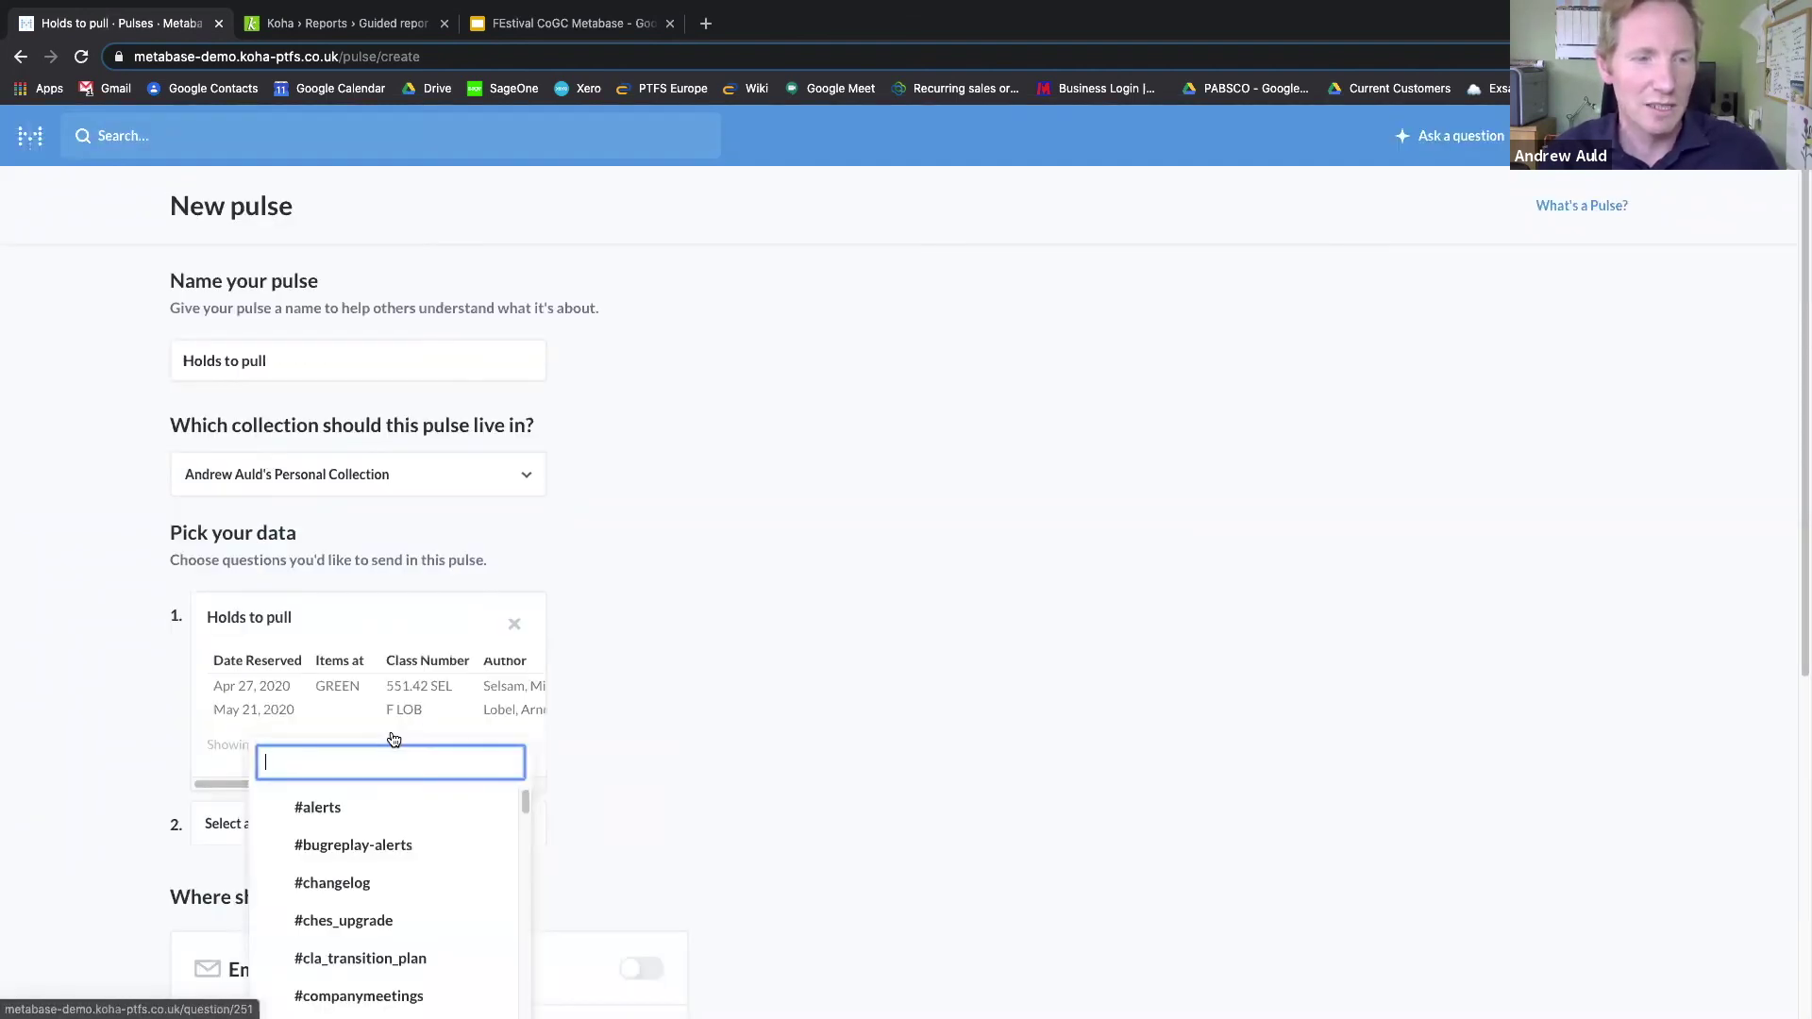
pyautogui.write('andrew')
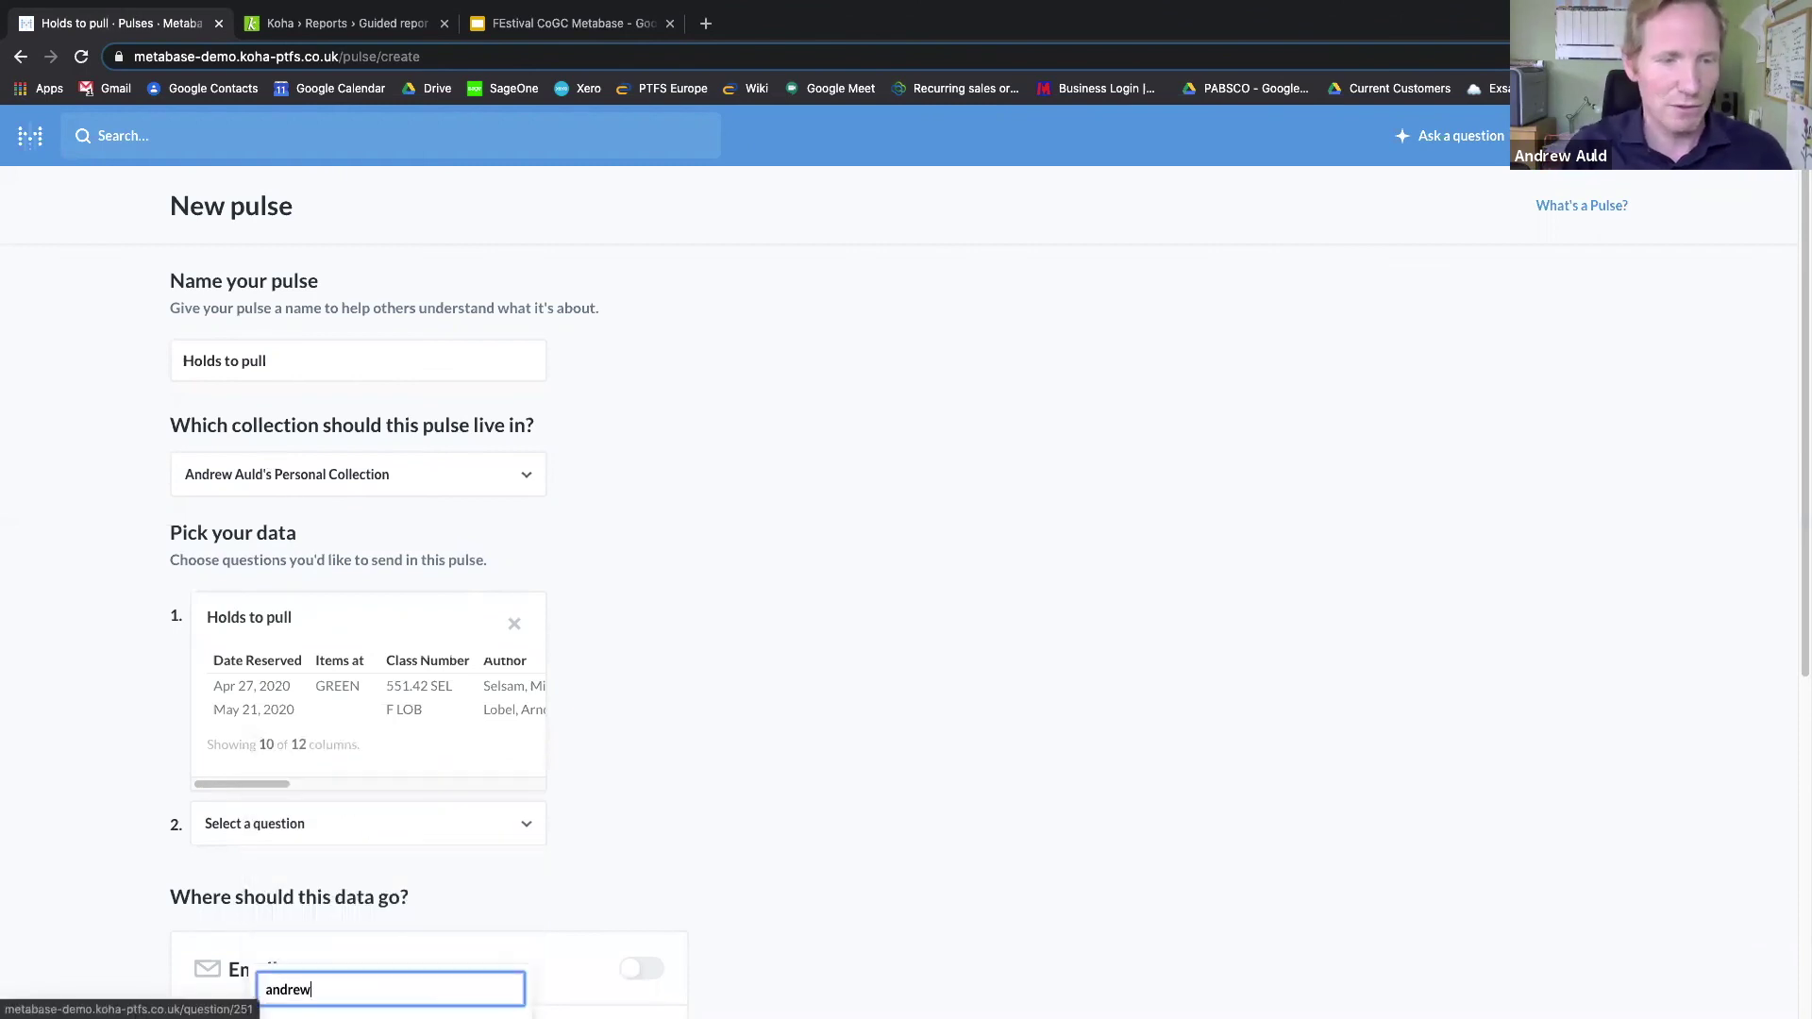
pyautogui.scroll(-2, 400, 651)
pyautogui.click(361, 947)
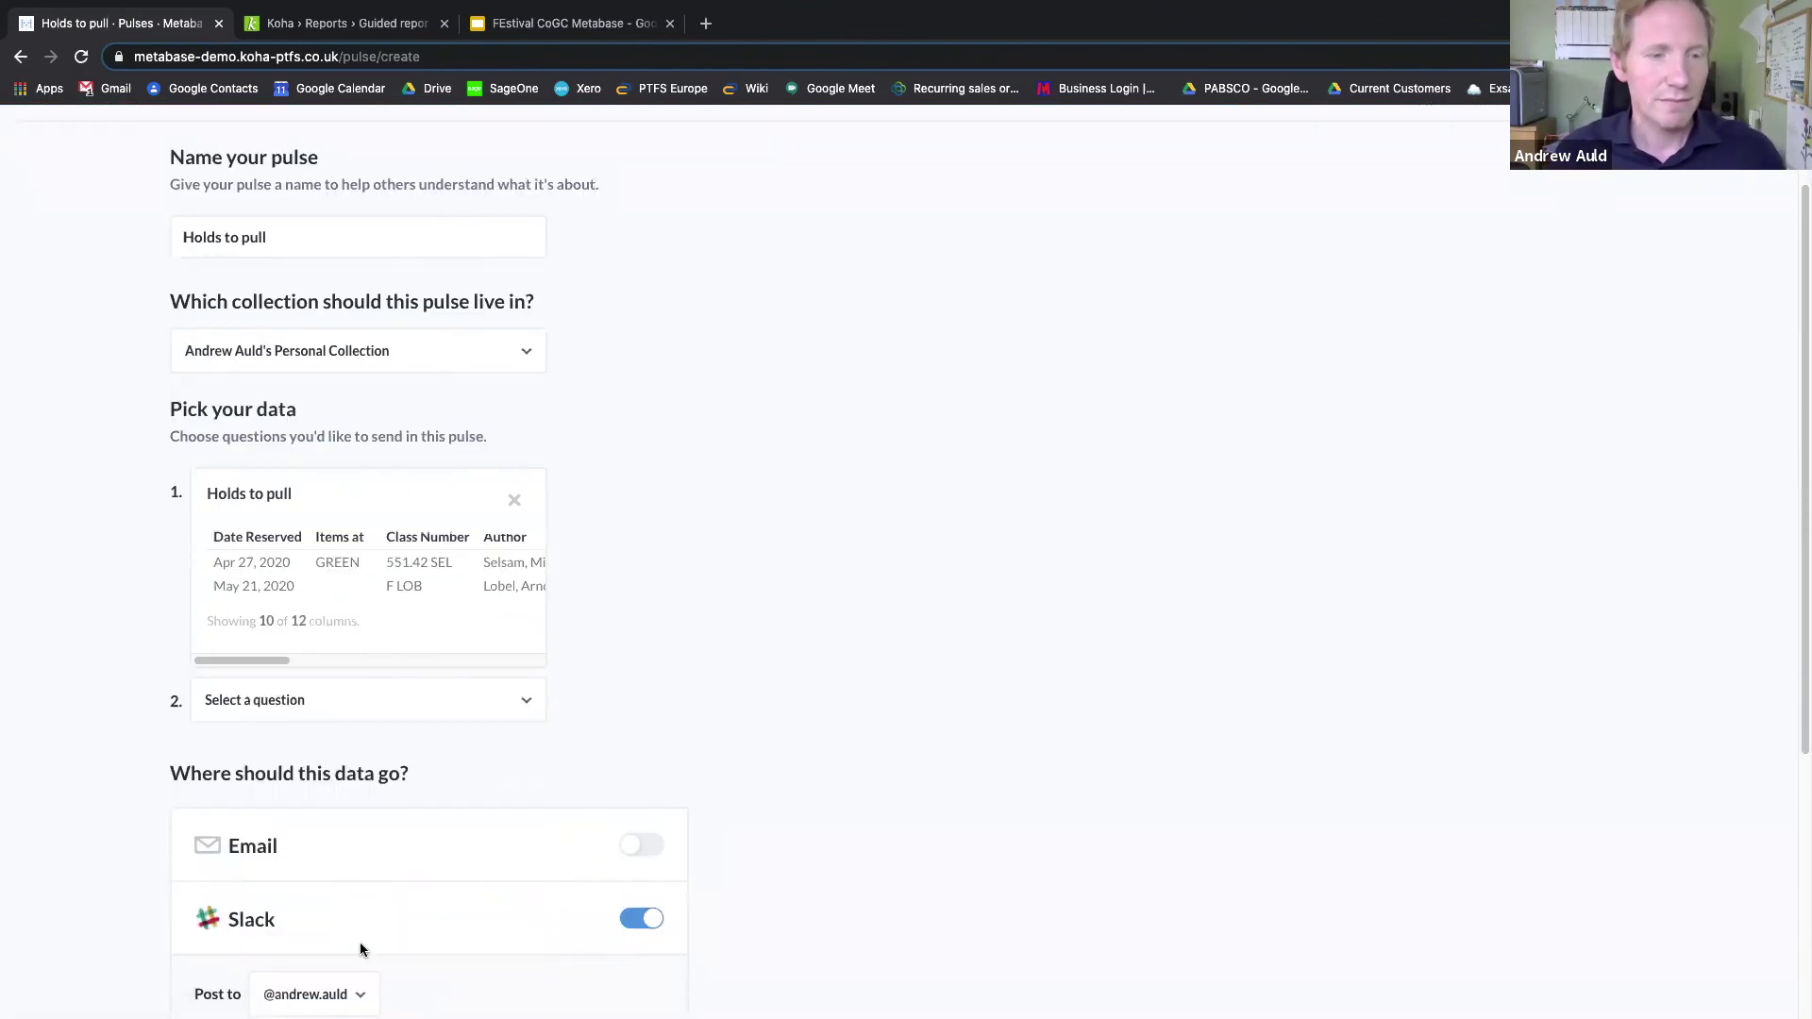
pyautogui.scroll(-2, 915, 591)
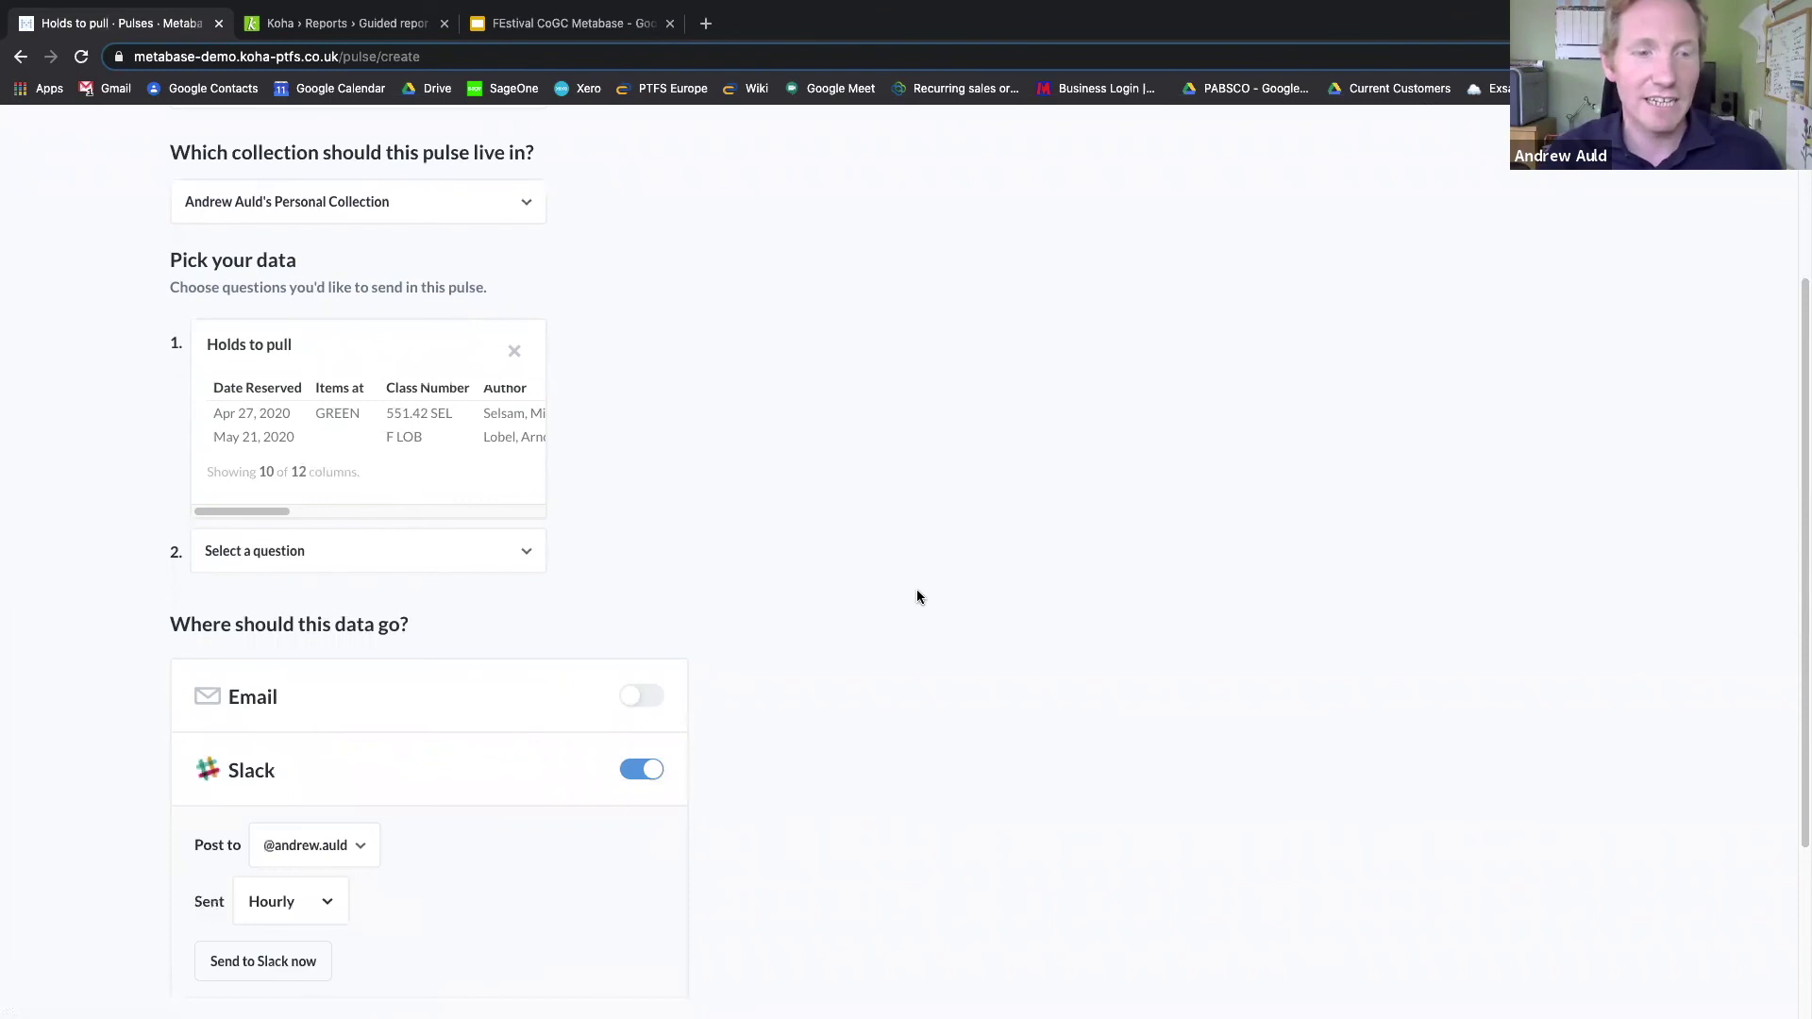
pyautogui.scroll(-1, 915, 596)
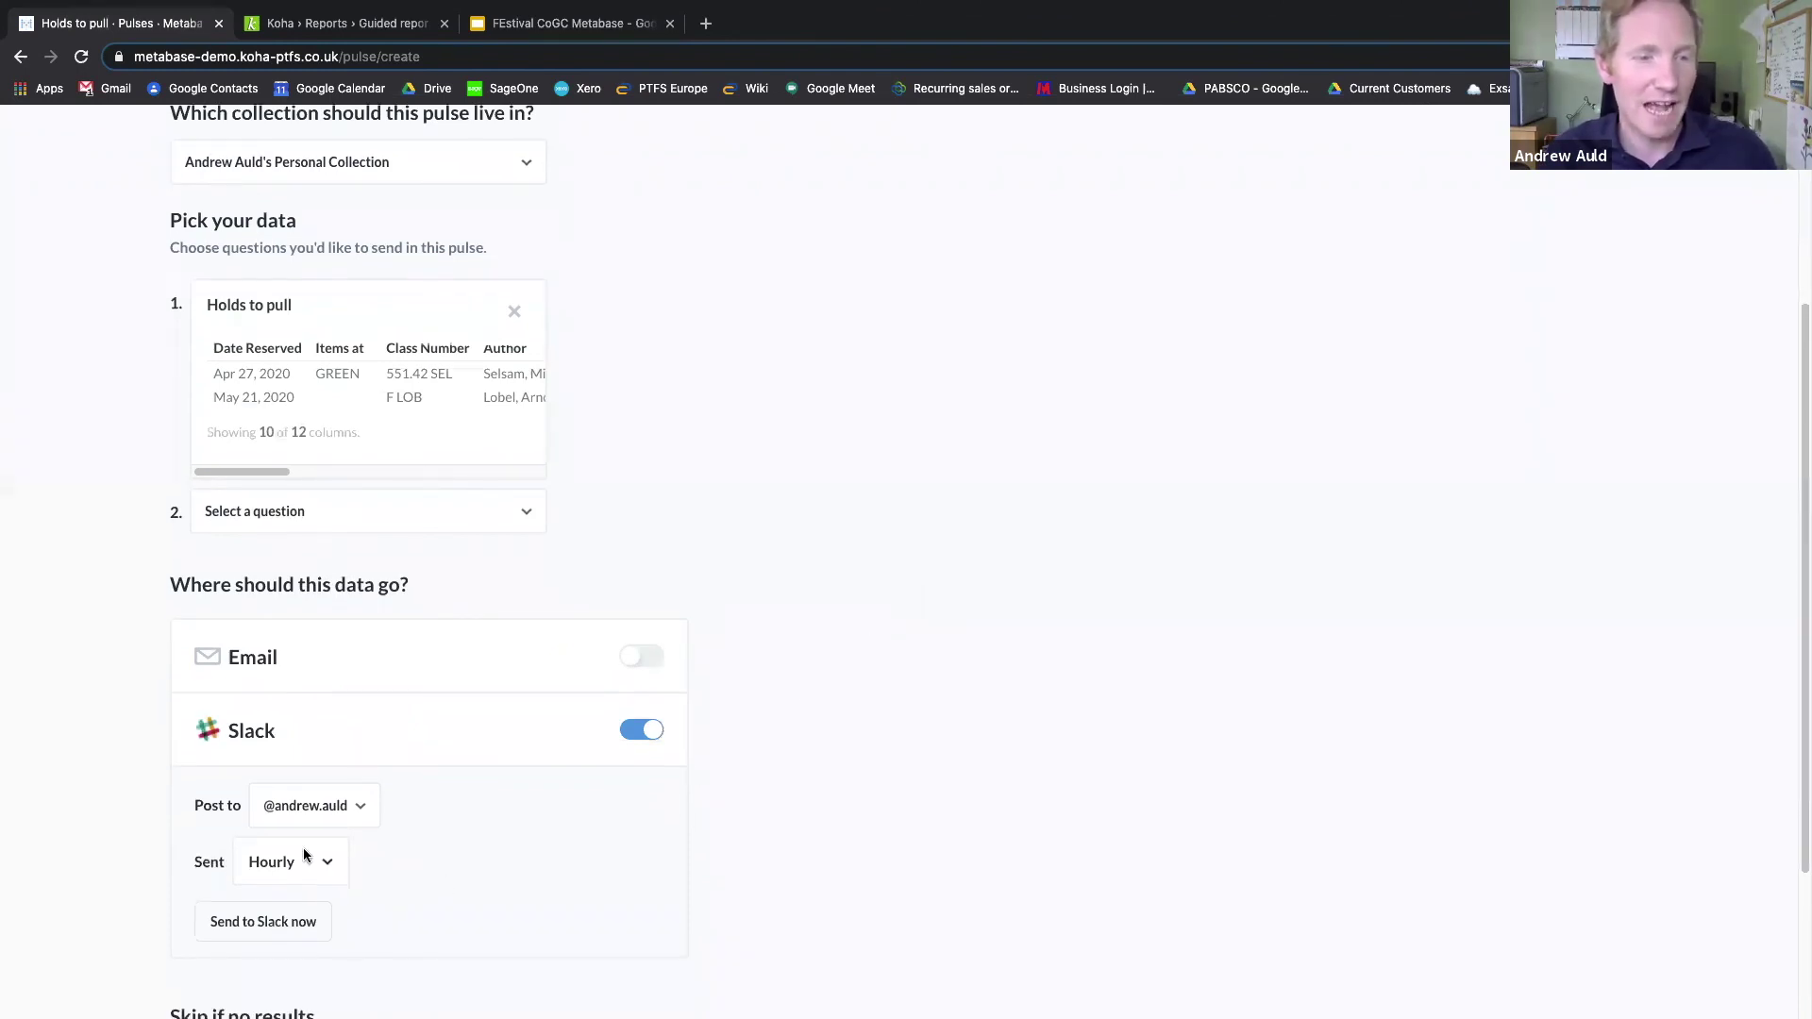
pyautogui.scroll(2, 1006, 560)
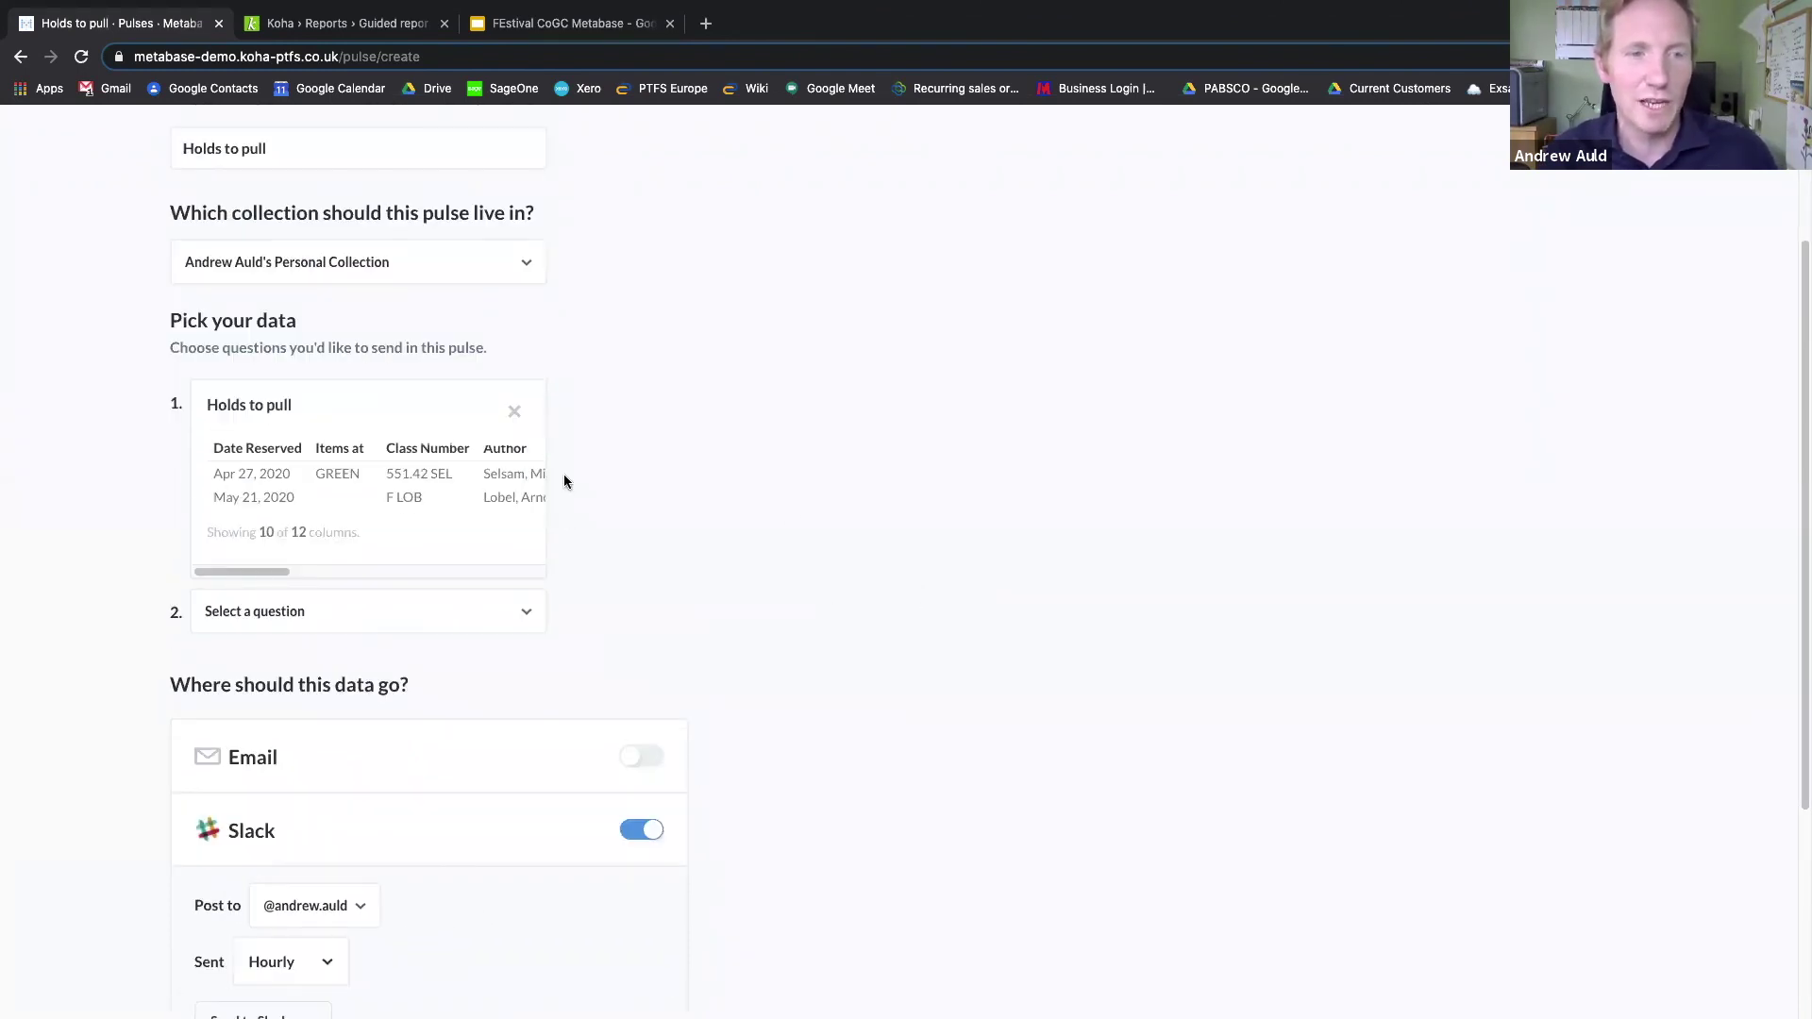
pyautogui.scroll(3, 1024, 491)
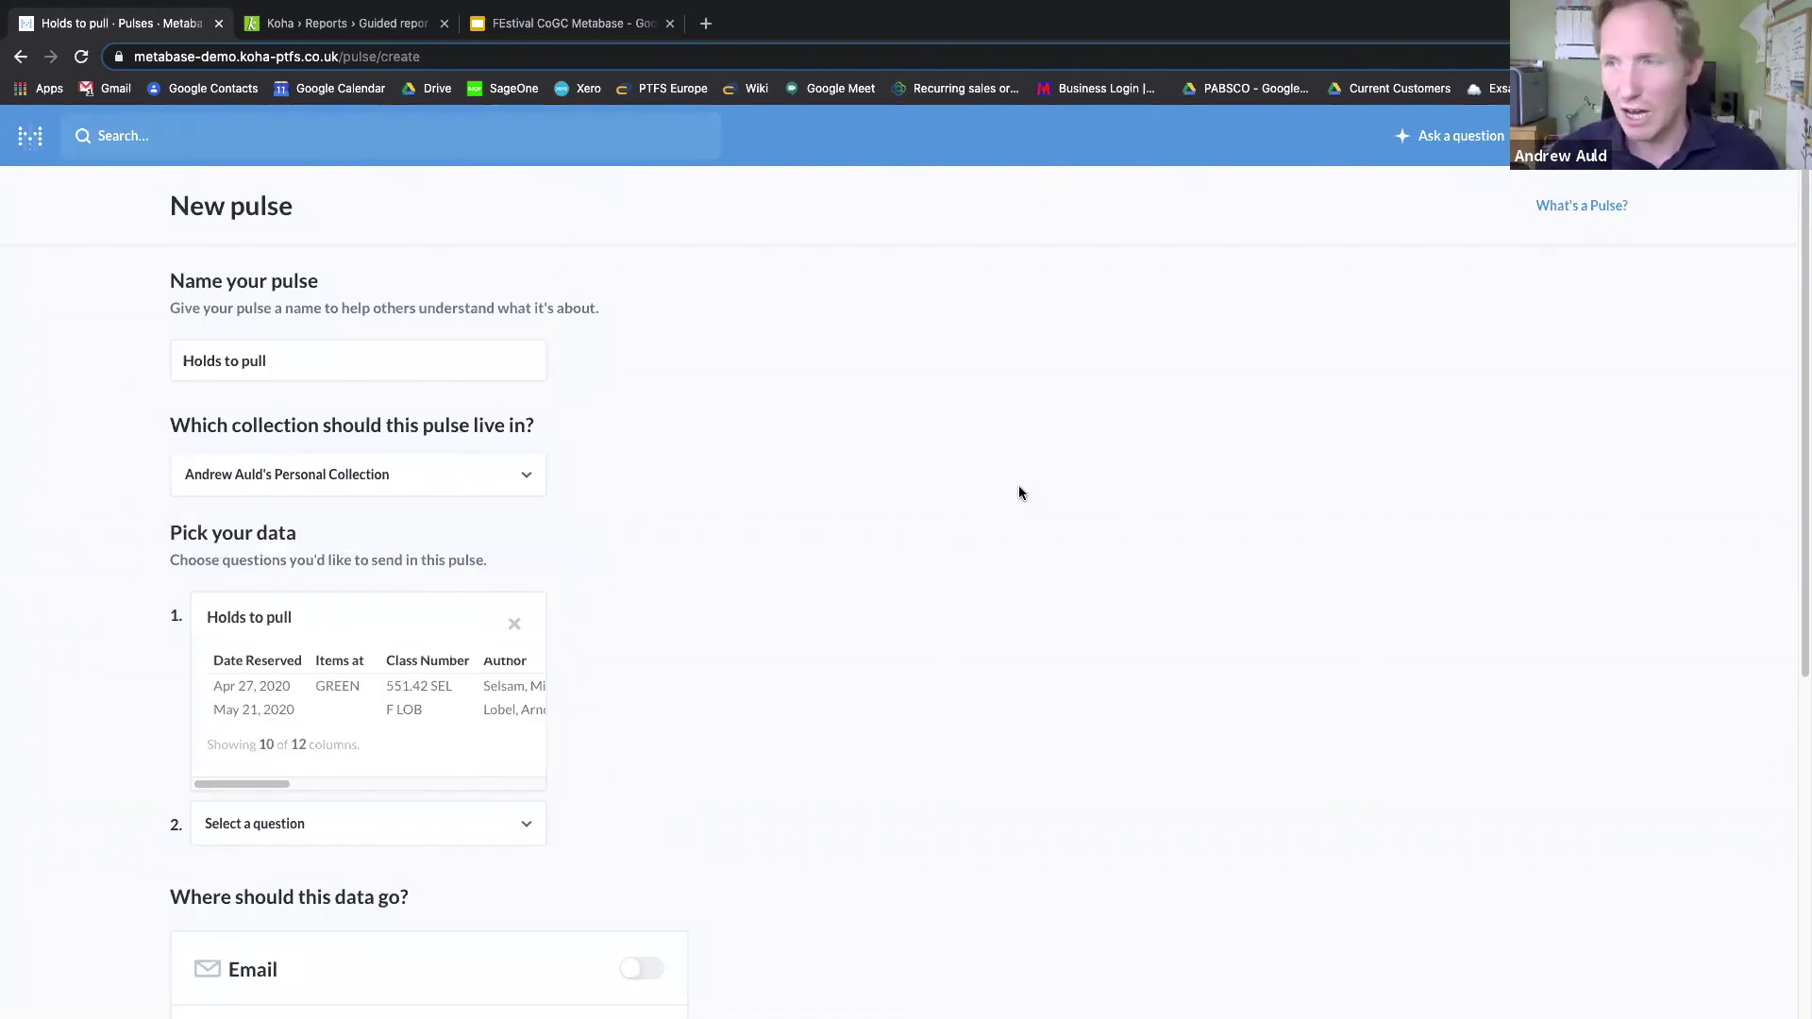